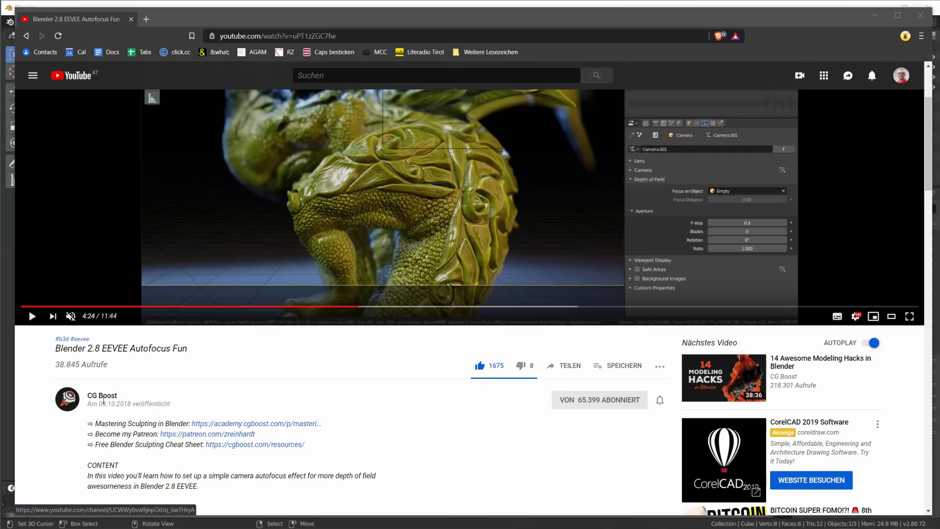
Play the Blender 2.8 EEVEE Autofocus Fun video, skip ahead to 10:20 and pause it at the Relations Extras settings.
{"action": "scroll", "coordinate": [317, 415], "scroll_direction": "up", "scroll_amount": 3}
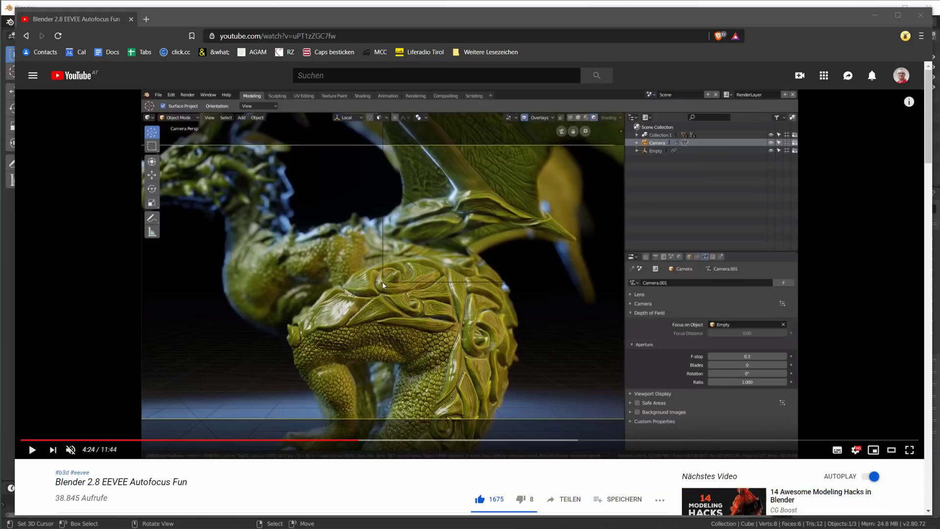
{"action": "left_click", "coordinate": [32, 449]}
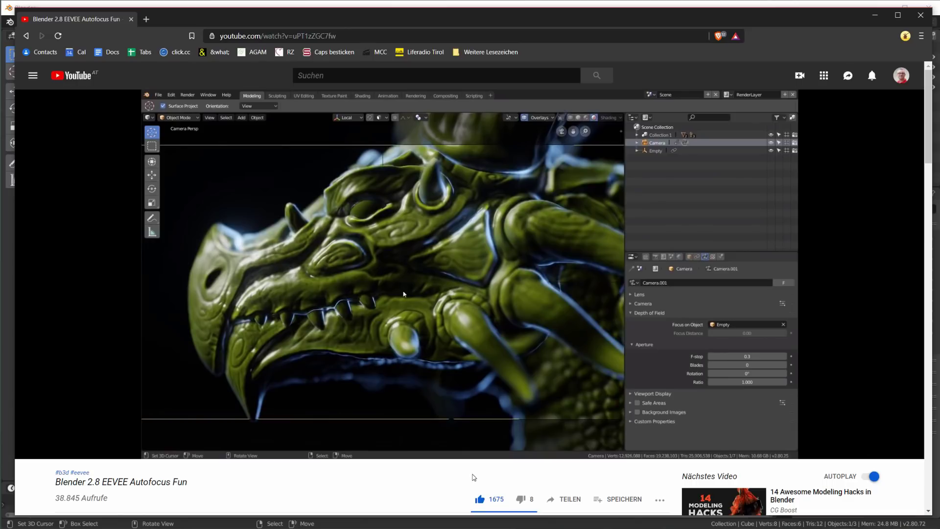
{"action": "mouse_move", "coordinate": [405, 432]}
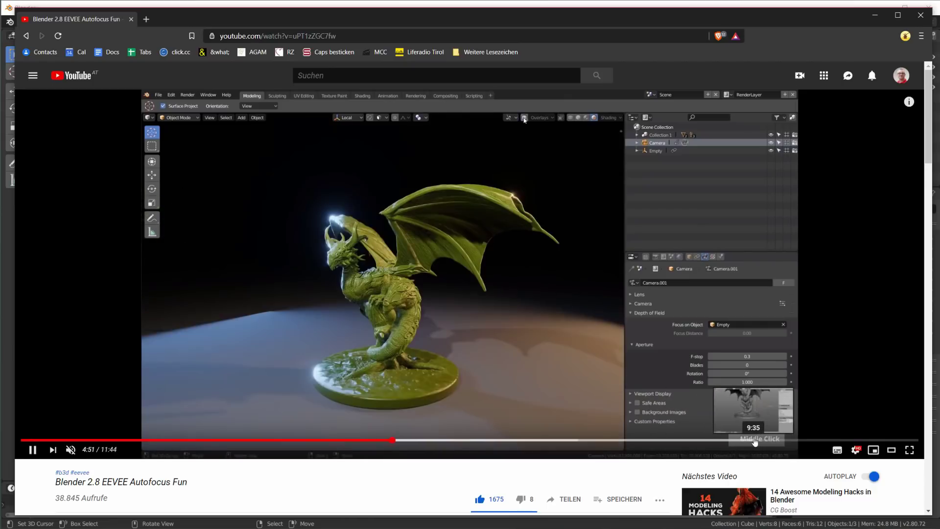
{"action": "left_click", "coordinate": [754, 440]}
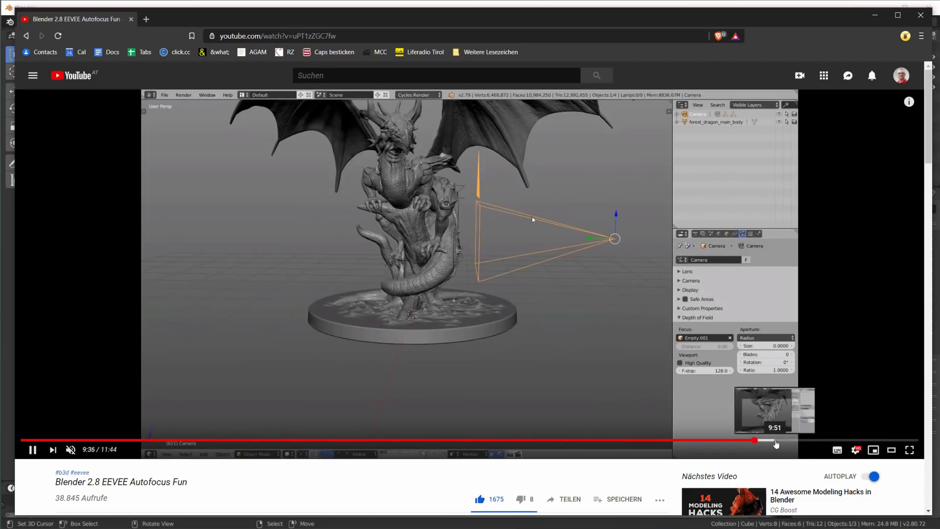
{"action": "left_click", "coordinate": [776, 443]}
{"action": "left_click", "coordinate": [787, 444]}
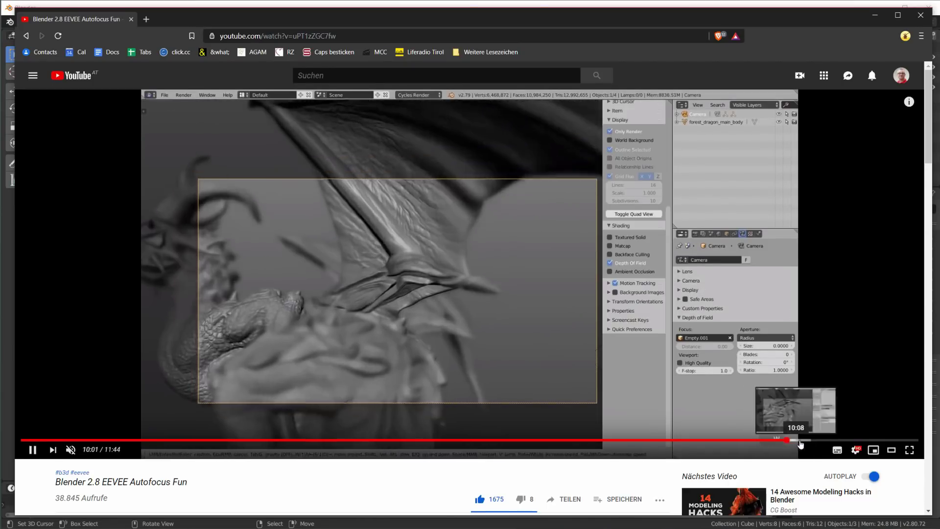
{"action": "left_click", "coordinate": [812, 443]}
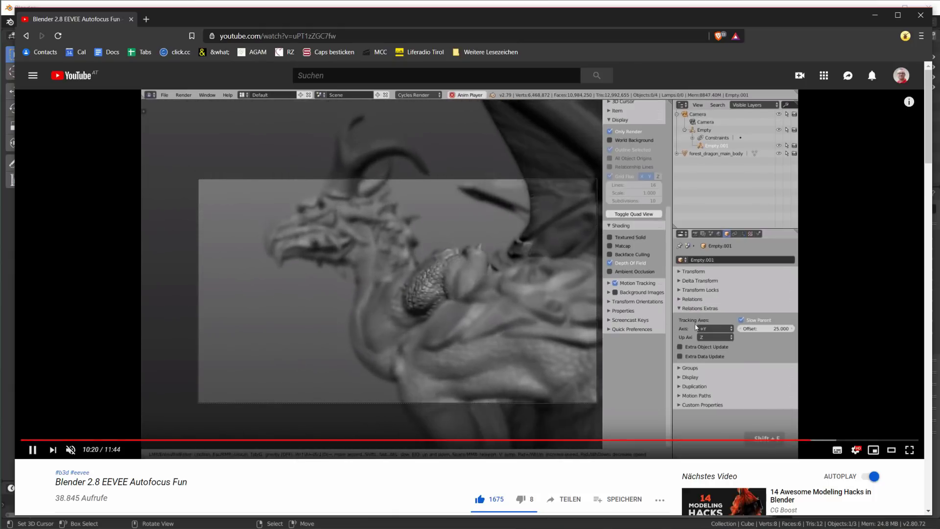
{"action": "left_click", "coordinate": [710, 332]}
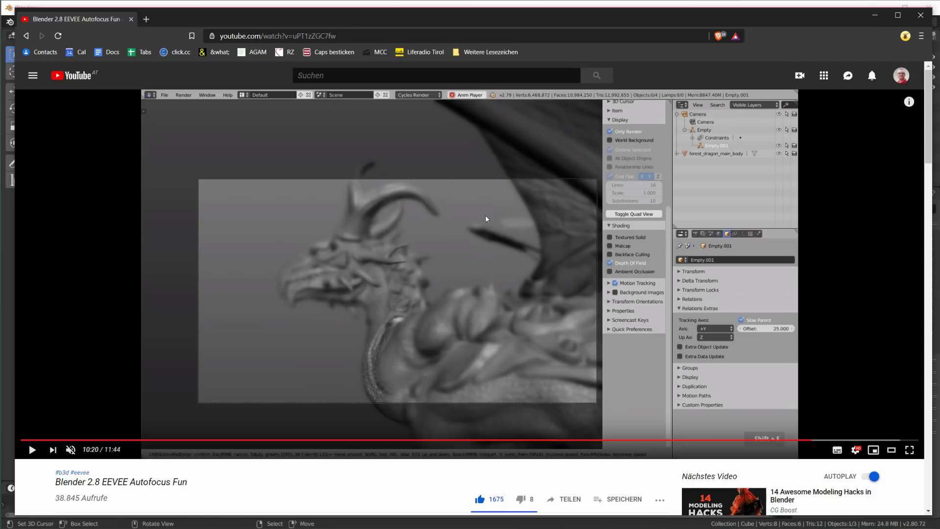
Switch between Blender and the paused video to look for the Slow Parent option in the cube's Relations settings.
{"action": "left_click", "coordinate": [876, 18]}
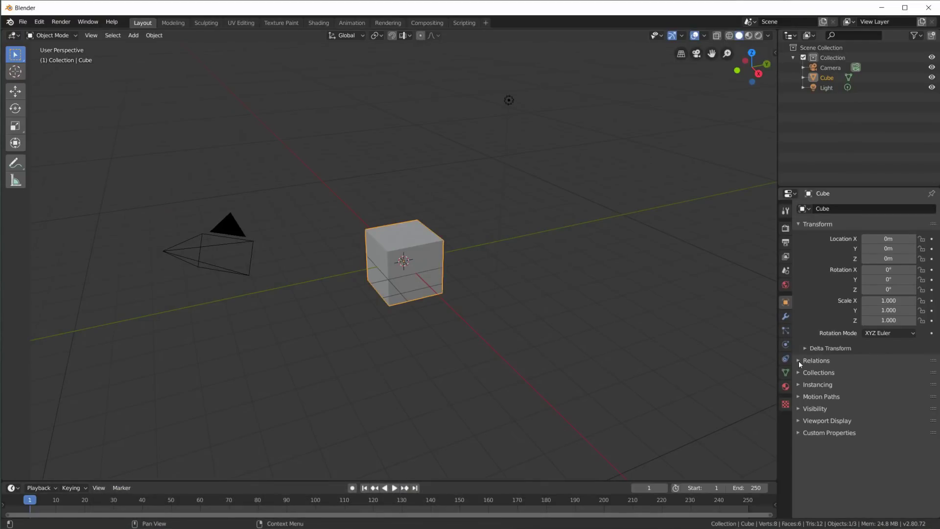
{"action": "key", "text": "alt+Tab"}
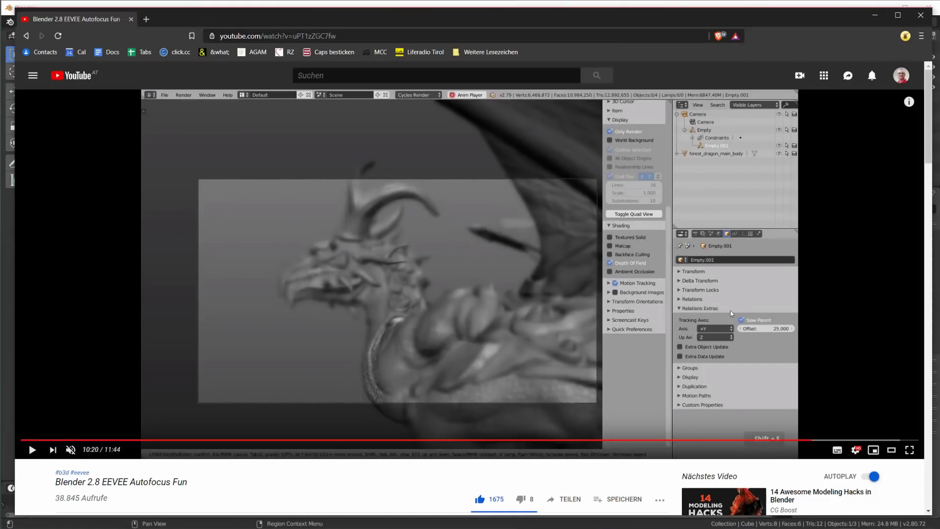
{"action": "left_click", "coordinate": [876, 15]}
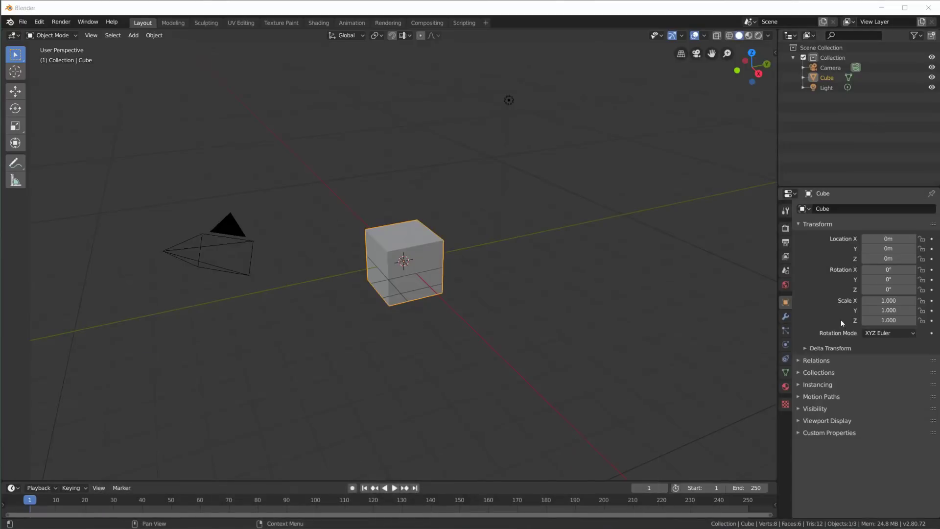
{"action": "left_click", "coordinate": [800, 362]}
{"action": "left_click", "coordinate": [798, 361]}
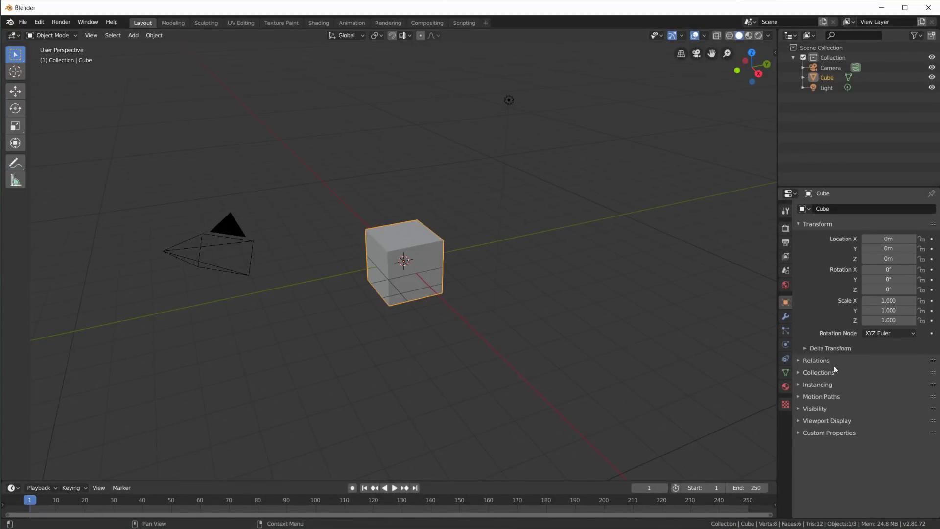
{"action": "key", "text": "alt+Tab"}
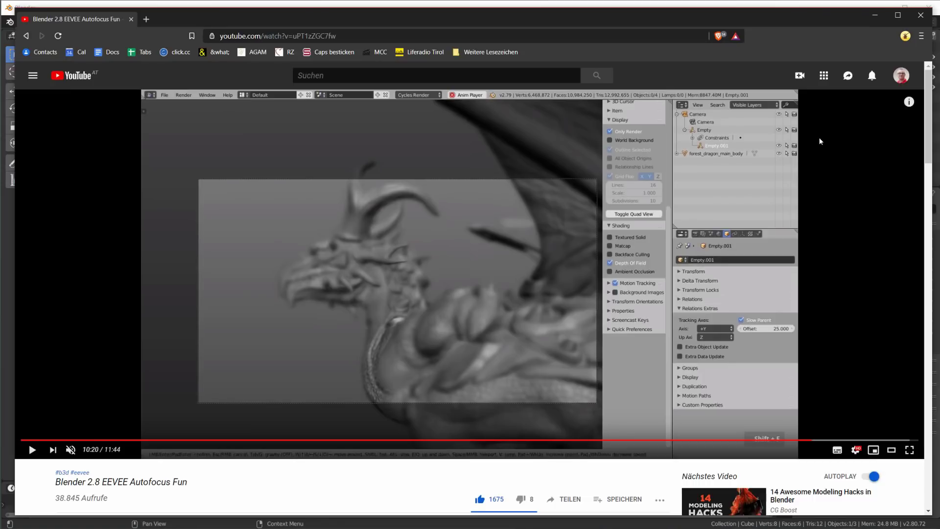
Switch to Blender, delete all default scene objects and add a monkey mesh at the origin.
{"action": "left_click", "coordinate": [874, 15]}
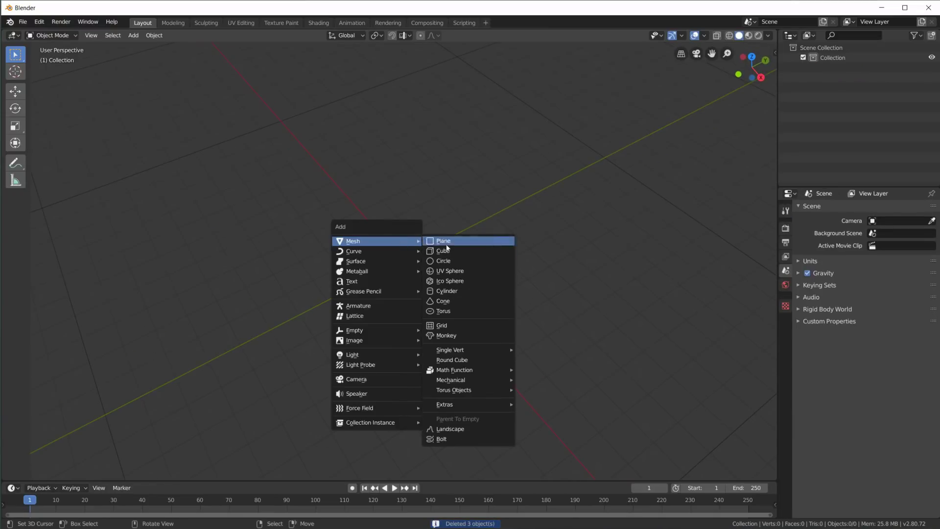
{"action": "left_click", "coordinate": [466, 334]}
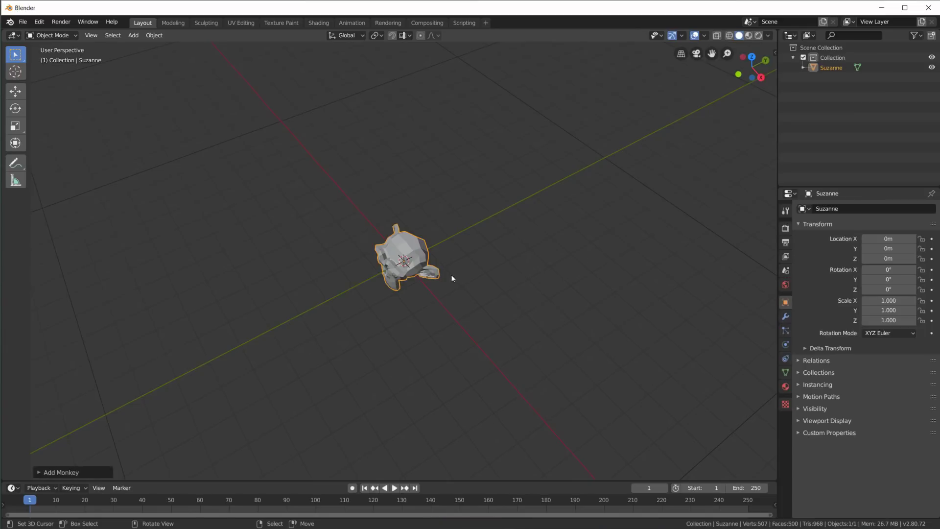
Add two Array modifiers to the monkey.
{"action": "left_click", "coordinate": [786, 317]}
{"action": "left_click", "coordinate": [824, 210]}
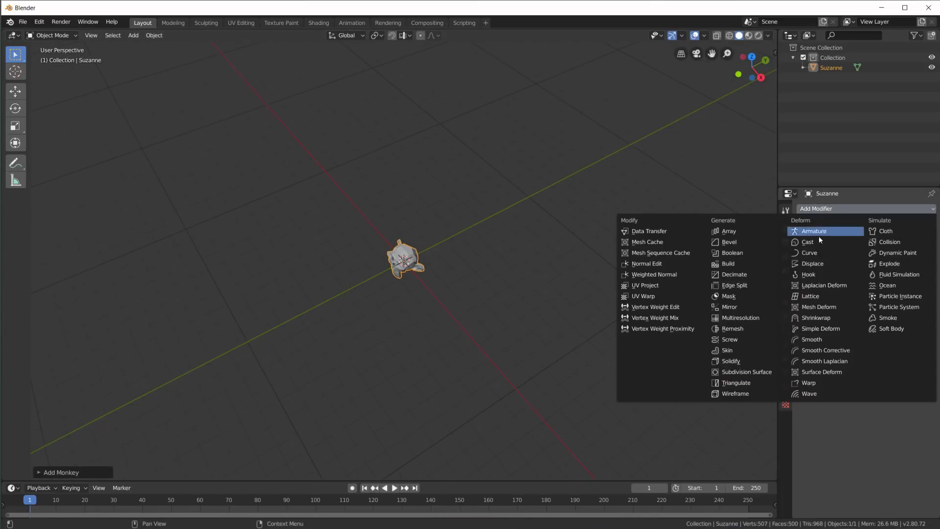
{"action": "left_click", "coordinate": [724, 242]}
{"action": "left_click", "coordinate": [828, 231]}
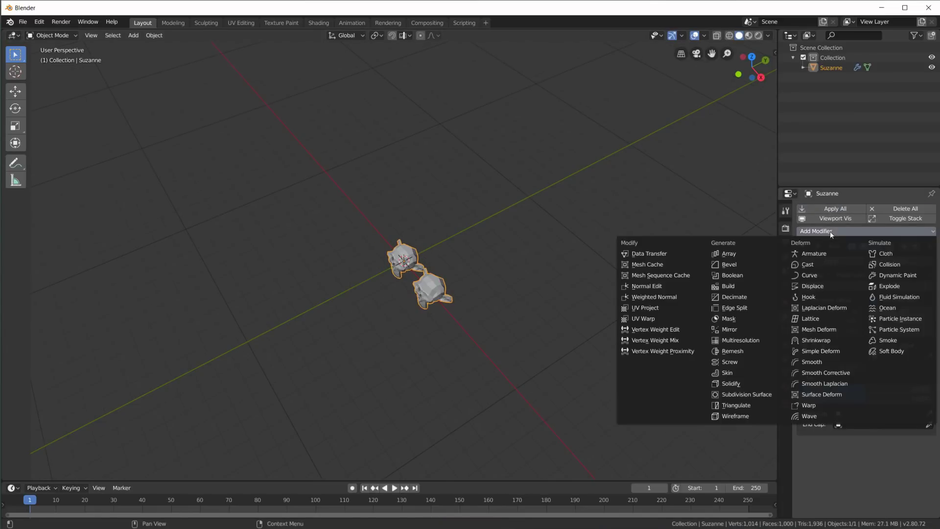
{"action": "left_click", "coordinate": [750, 255]}
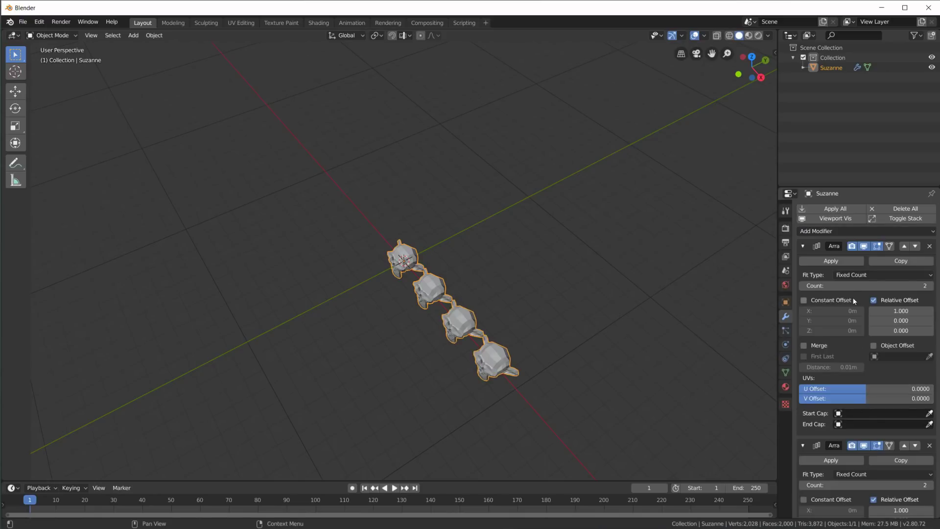
Set the second Array modifier's relative offset to 0 in X and 1 in Y.
{"action": "scroll", "coordinate": [862, 314], "scroll_direction": "down", "scroll_amount": 4}
{"action": "left_click", "coordinate": [914, 439]}
{"action": "type", "text": "1"}
{"action": "left_click", "coordinate": [907, 429]}
{"action": "type", "text": "0"}
{"action": "key", "text": "Return"}
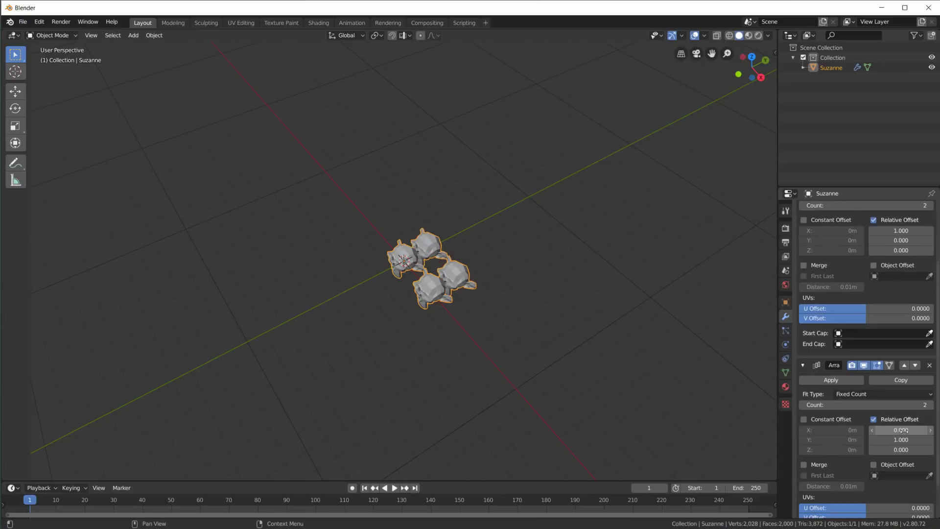
Set the count of both Array modifiers to 10 to make a grid of monkeys.
{"action": "left_click", "coordinate": [910, 404]}
{"action": "type", "text": "10"}
{"action": "key", "text": "Return"}
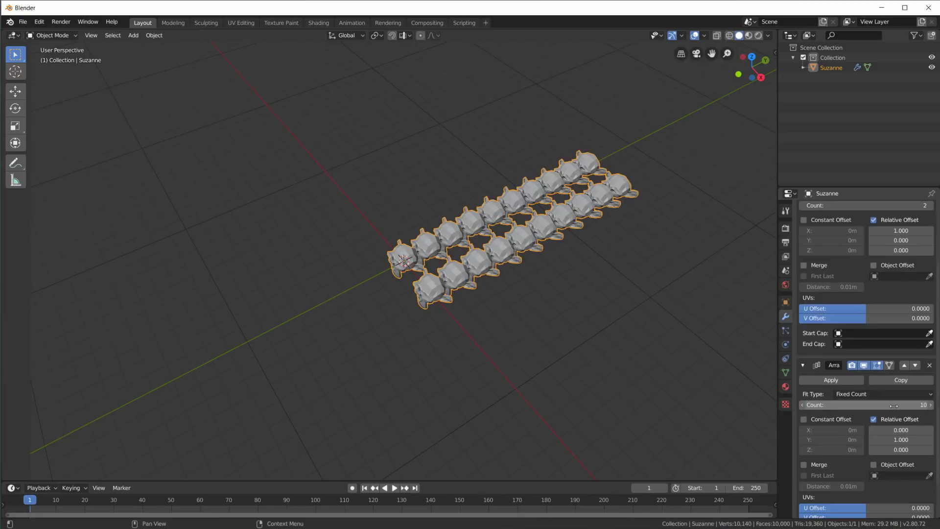
{"action": "scroll", "coordinate": [872, 324], "scroll_direction": "up", "scroll_amount": 3}
{"action": "left_click", "coordinate": [857, 254]}
{"action": "type", "text": "10"}
{"action": "key", "text": "Return"}
{"action": "middle_click_drag", "start_coordinate": [652, 289], "coordinate": [551, 345]}
{"action": "scroll", "coordinate": [505, 331], "scroll_direction": "up", "scroll_amount": 2}
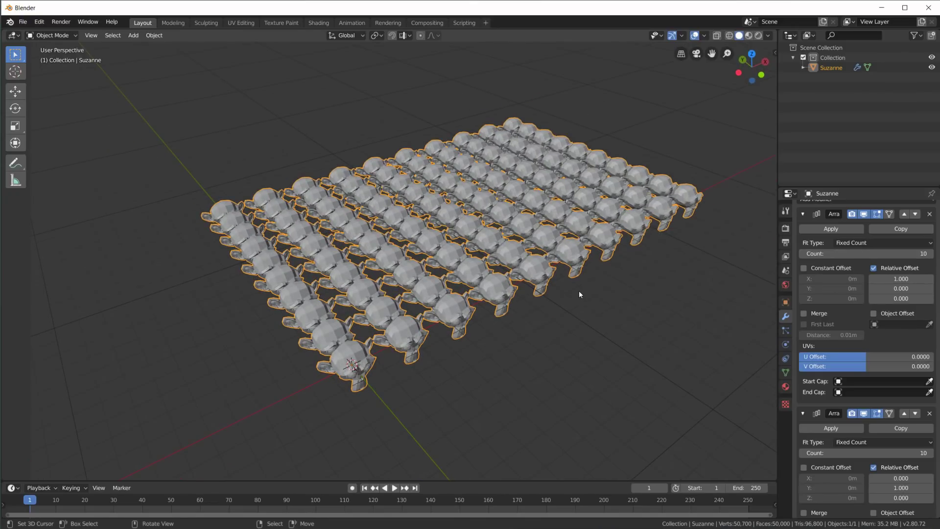
Hide the Suzanne grid in the viewport.
{"action": "scroll", "coordinate": [578, 291], "scroll_direction": "down", "scroll_amount": 2}
{"action": "left_click", "coordinate": [932, 67]}
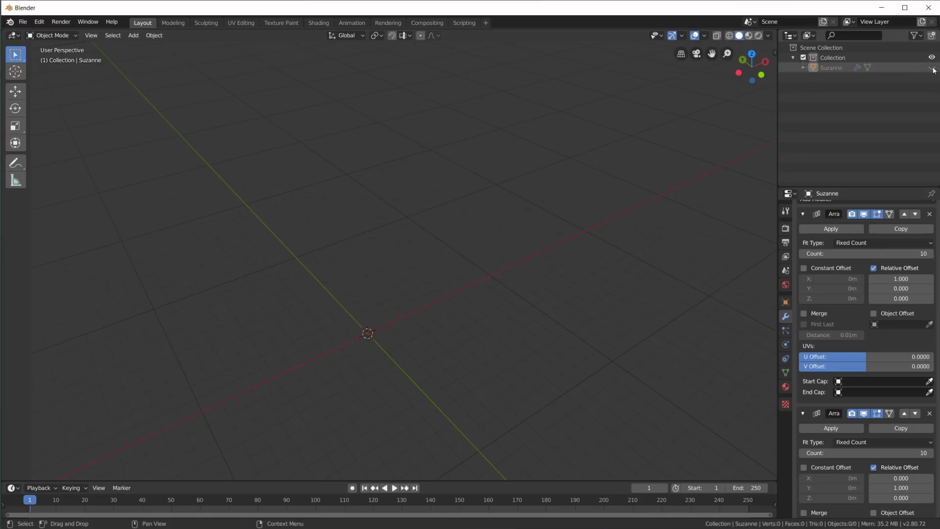
{"action": "middle_click_drag", "start_coordinate": [482, 289], "coordinate": [425, 312]}
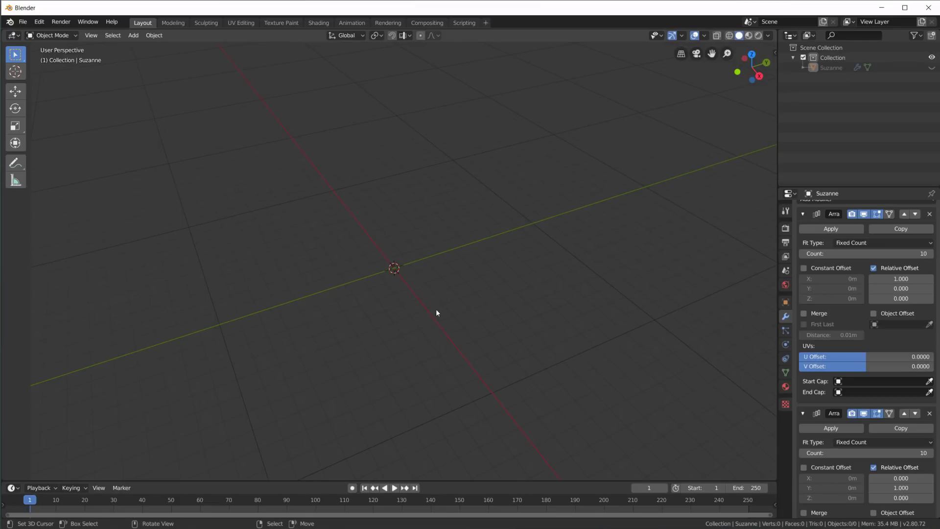
Add a camera at the origin, clear its rotation and rotate it 90° about the X axis.
{"action": "key", "text": "shift+a"}
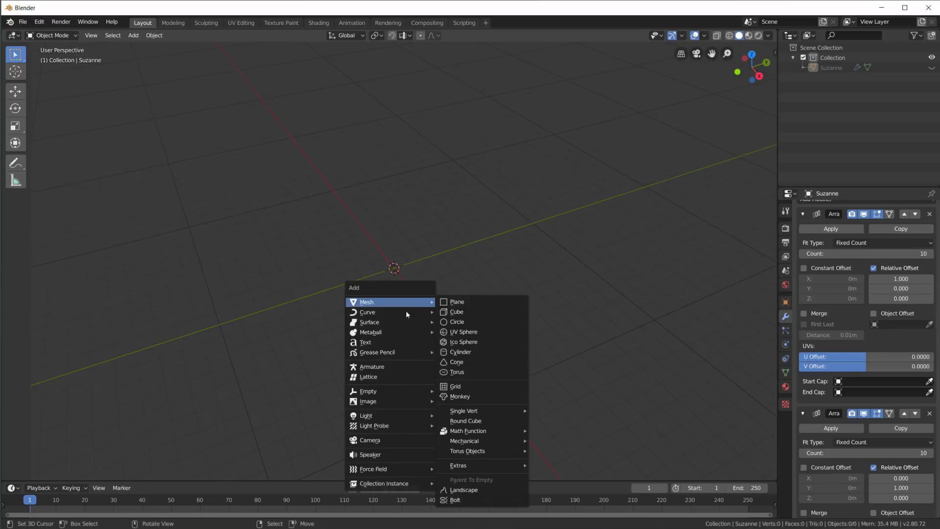
{"action": "left_click", "coordinate": [378, 440]}
{"action": "middle_click_drag", "start_coordinate": [427, 290], "coordinate": [532, 338]}
{"action": "key", "text": "alt+r"}
{"action": "middle_click_drag", "start_coordinate": [460, 330], "coordinate": [494, 328]}
{"action": "type", "text": "rx90"}
{"action": "key", "text": "Return"}
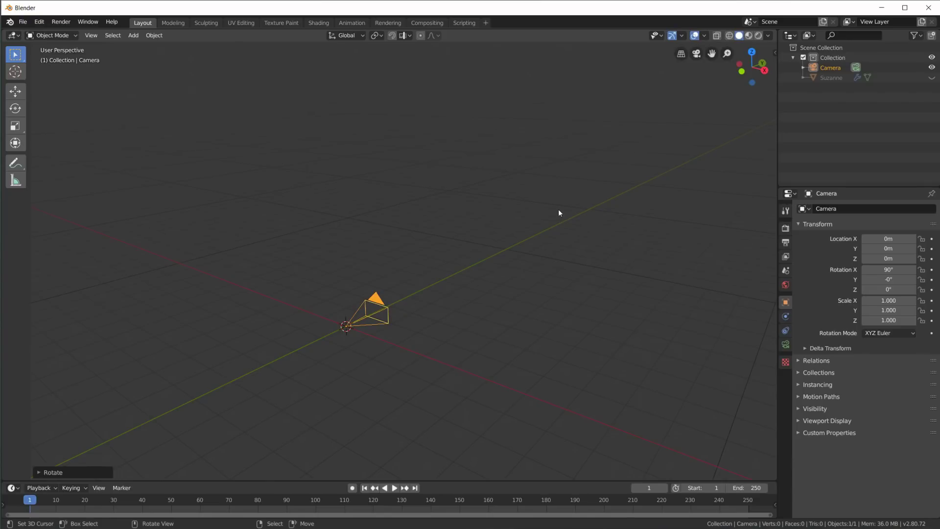
Add an Arrows empty at the origin.
{"action": "middle_click_drag", "start_coordinate": [559, 211], "coordinate": [470, 278]}
{"action": "key", "text": "shift+a"}
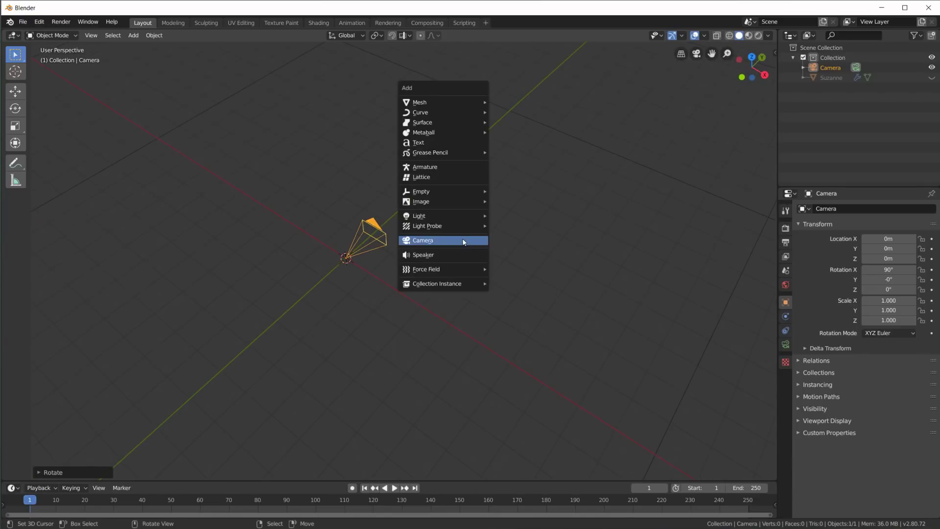
{"action": "mouse_move", "coordinate": [451, 192]}
{"action": "left_click", "coordinate": [531, 209]}
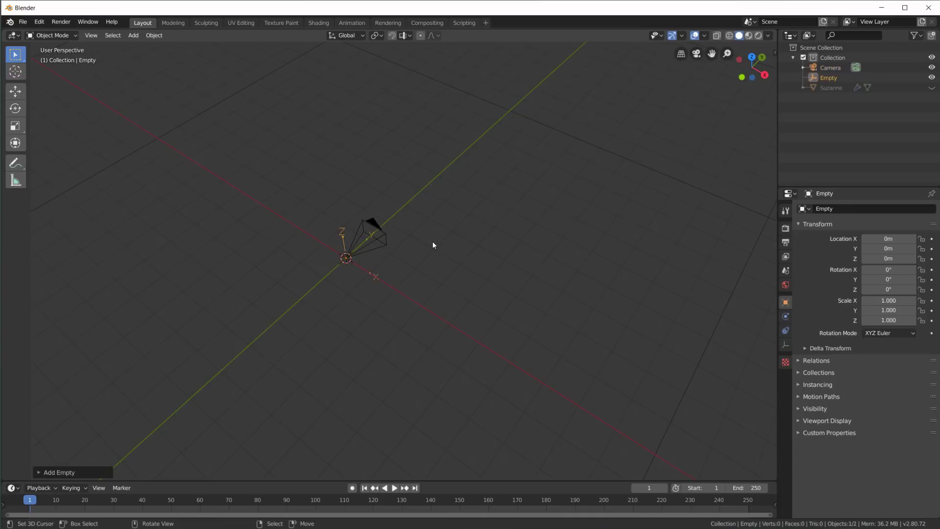
{"action": "middle_click_drag", "start_coordinate": [433, 241], "coordinate": [417, 258]}
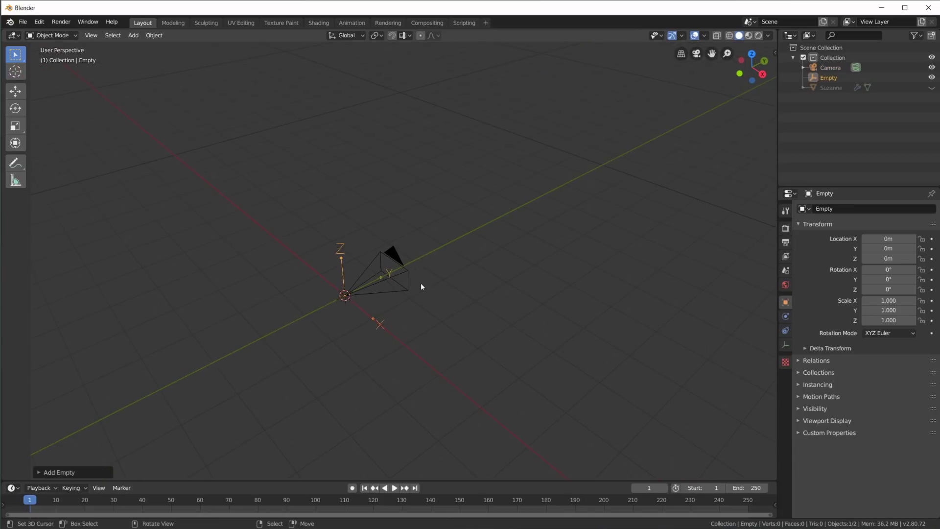
Parent the empty to the camera and check the link with a trial move of the camera, cancelling the move.
{"action": "left_click", "coordinate": [393, 255], "text": "shift"}
{"action": "key", "text": "ctrl+p"}
{"action": "left_click", "coordinate": [468, 255]}
{"action": "key", "text": "g"}
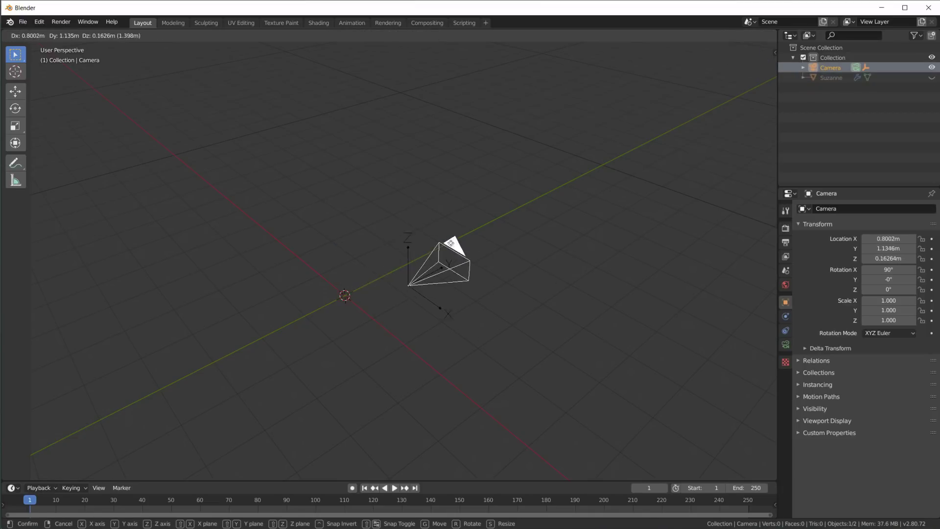
{"action": "right_click", "coordinate": [342, 246]}
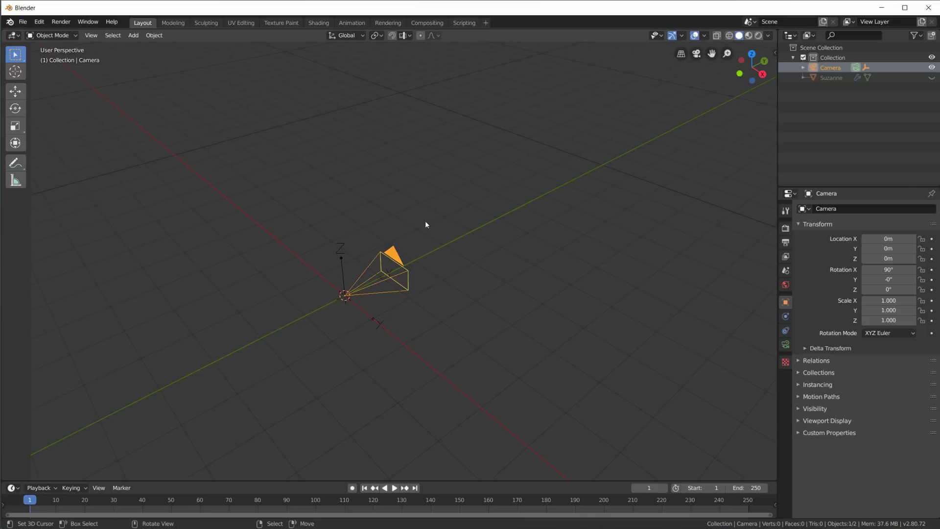
Add a Shrinkwrap object constraint to the empty.
{"action": "middle_click_drag", "start_coordinate": [480, 267], "coordinate": [417, 310], "text": "shift"}
{"action": "left_click", "coordinate": [286, 300]}
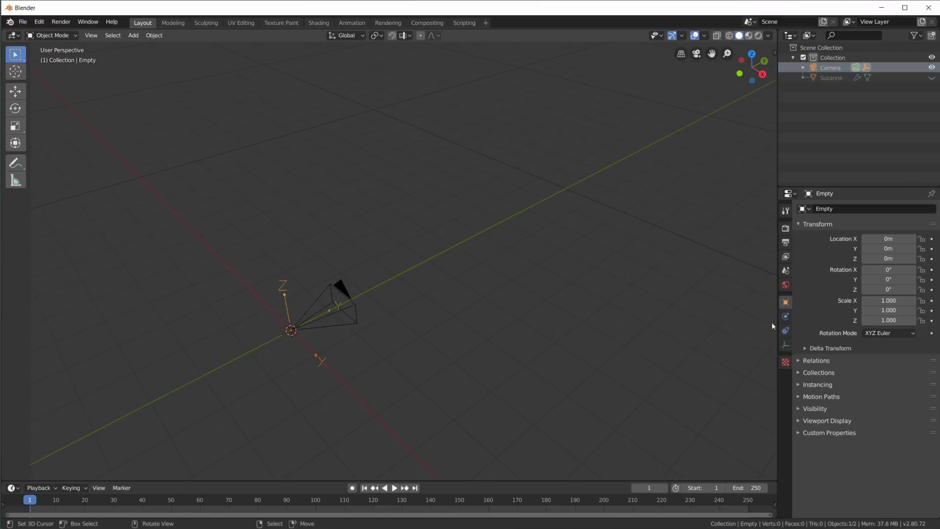
{"action": "left_click", "coordinate": [786, 345]}
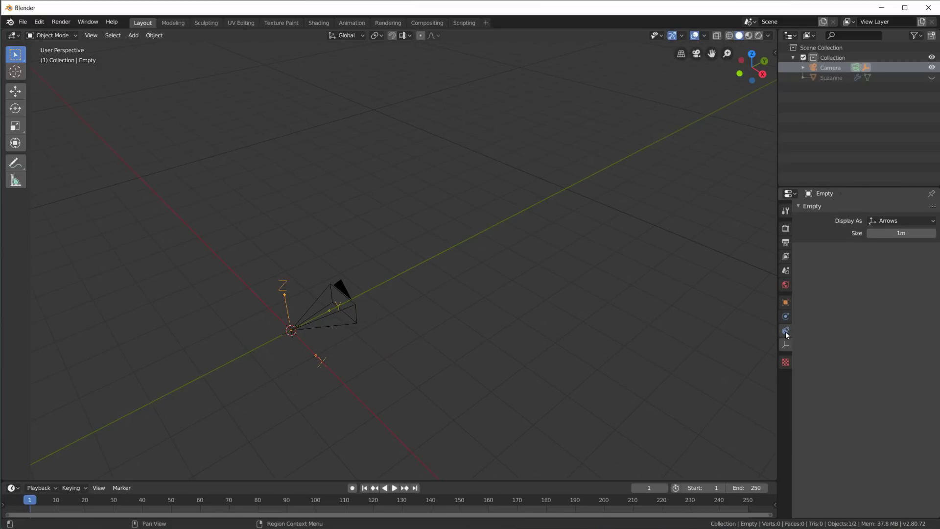
{"action": "left_click", "coordinate": [786, 330]}
{"action": "left_click", "coordinate": [871, 208]}
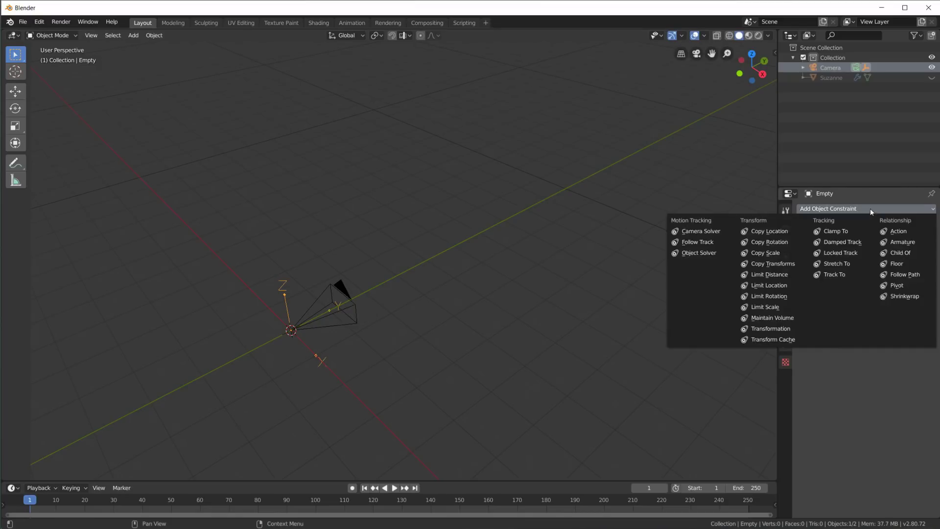
{"action": "left_click", "coordinate": [905, 296]}
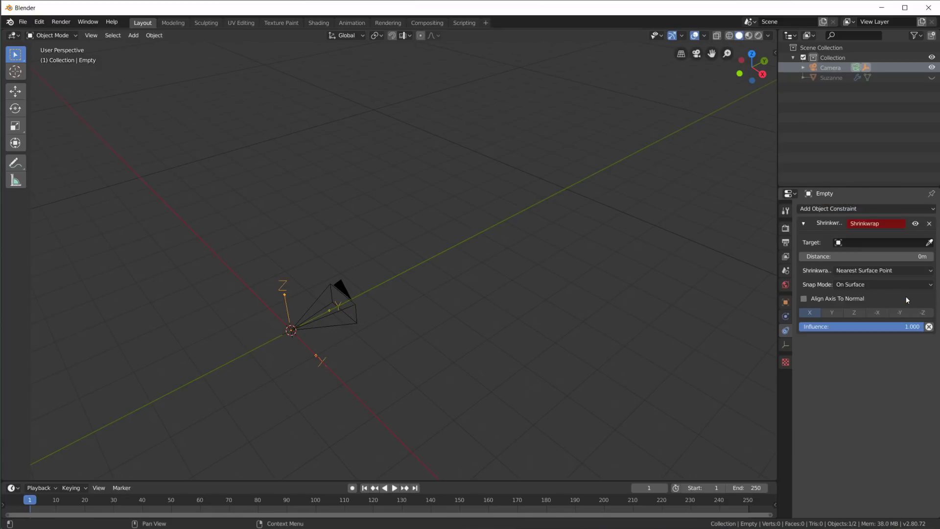
Set the Shrinkwrap constraint's target to Suzanne and unhide the monkey grid.
{"action": "left_click", "coordinate": [860, 243]}
{"action": "left_click", "coordinate": [839, 256]}
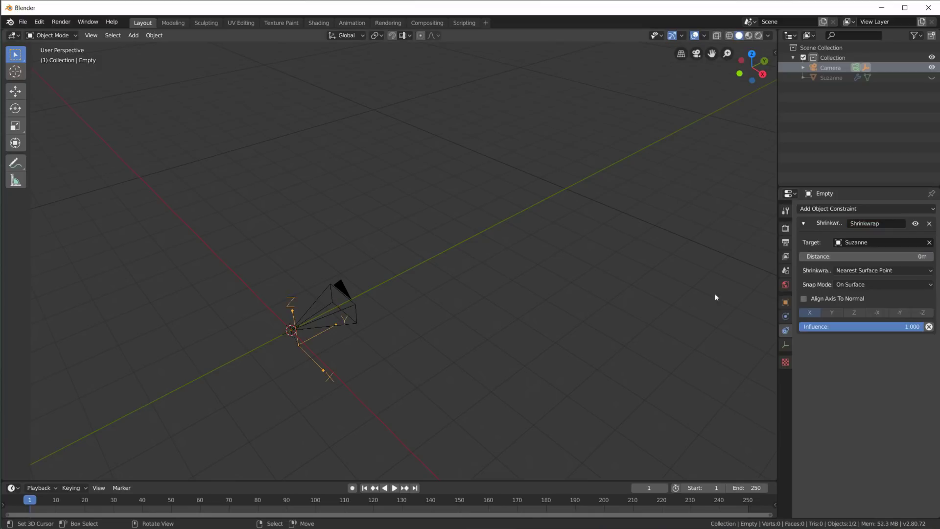
{"action": "left_click", "coordinate": [933, 77]}
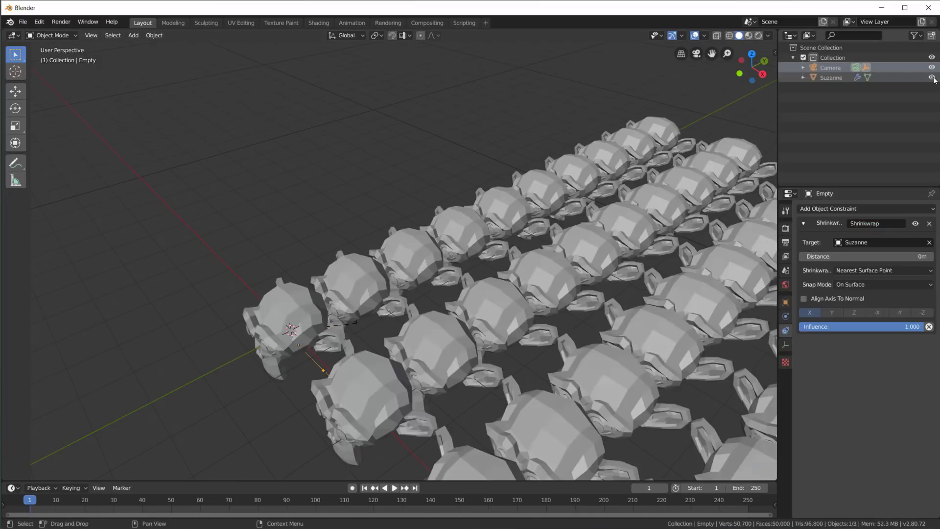
Move the camera away from the monkey grid to a spot in front of the first monkey.
{"action": "middle_click_drag", "start_coordinate": [387, 322], "coordinate": [369, 304]}
{"action": "left_click", "coordinate": [368, 307]}
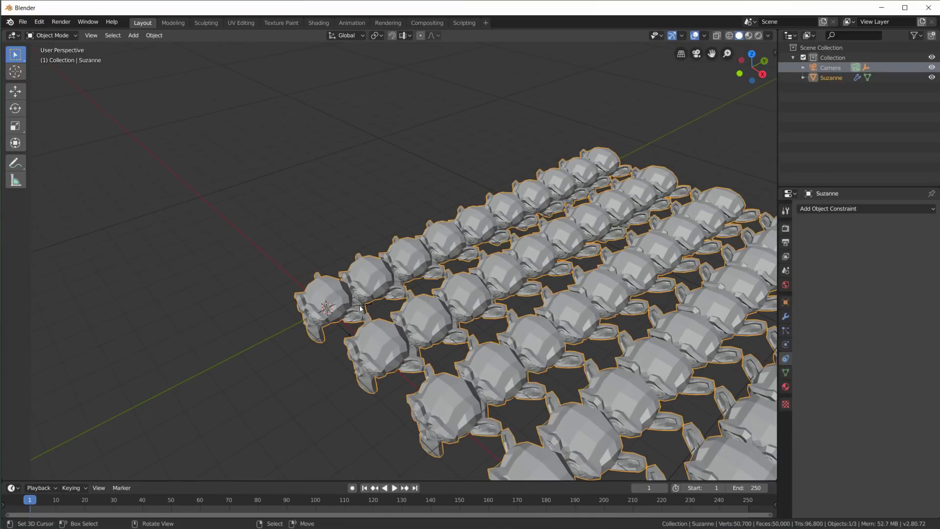
{"action": "left_click", "coordinate": [363, 304]}
{"action": "key", "text": "g"}
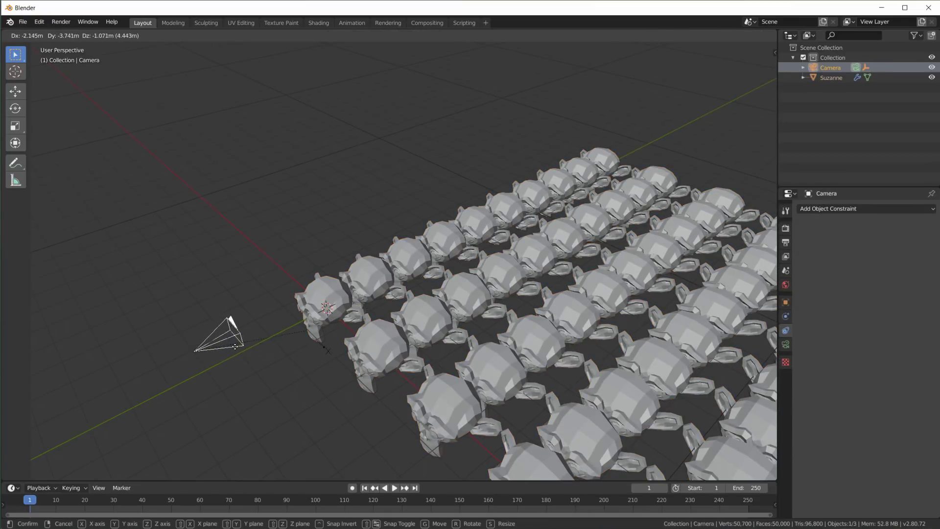
{"action": "left_click", "coordinate": [245, 347]}
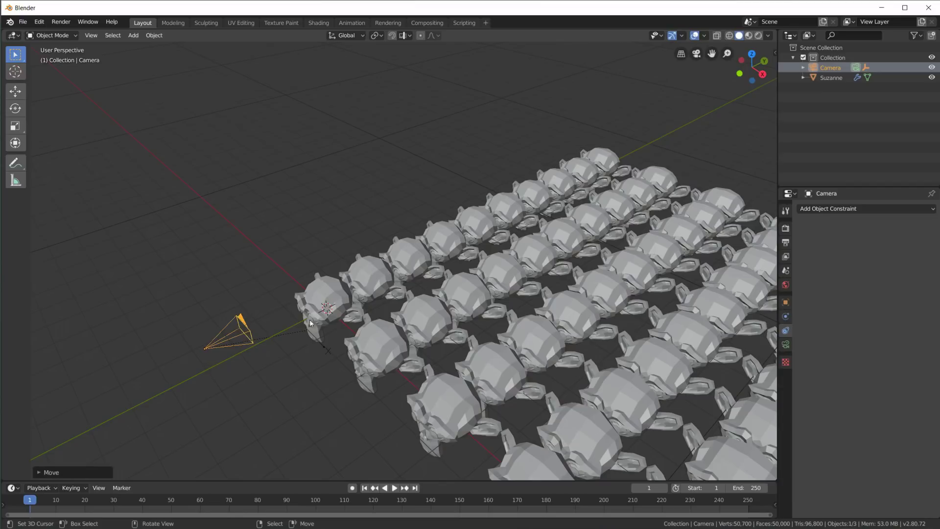
Set the empty's Shrinkwrap constraint to Project mode along the +Y axis.
{"action": "left_click", "coordinate": [291, 333]}
{"action": "left_click", "coordinate": [329, 349]}
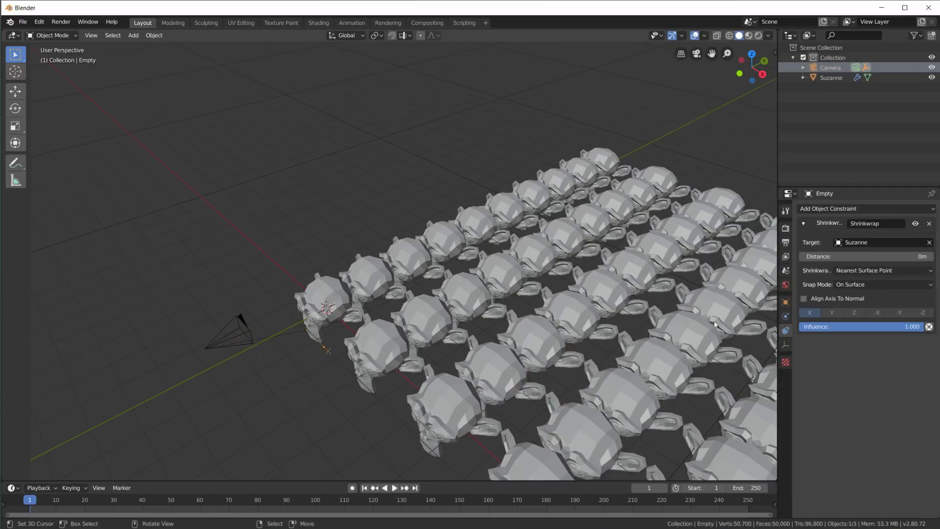
{"action": "left_click", "coordinate": [832, 313]}
{"action": "left_click", "coordinate": [857, 270]}
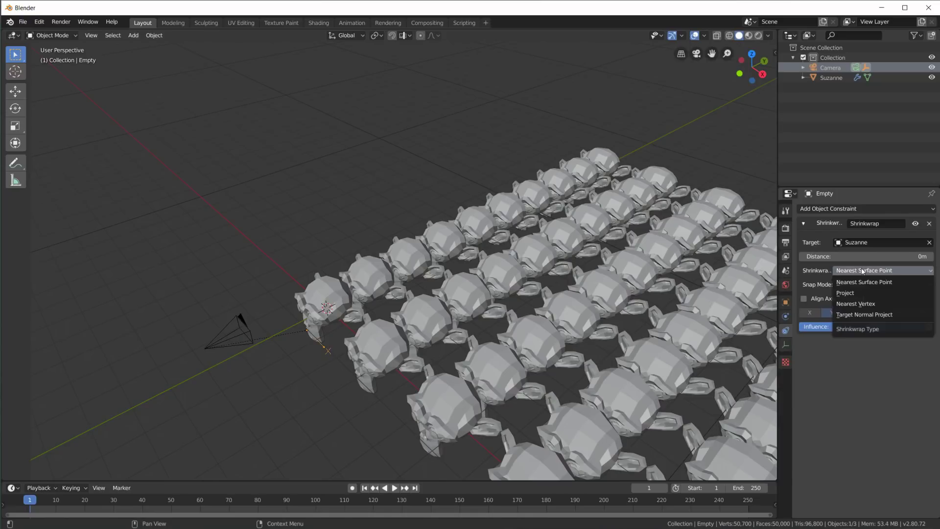
{"action": "left_click", "coordinate": [849, 298]}
{"action": "left_click", "coordinate": [827, 300]}
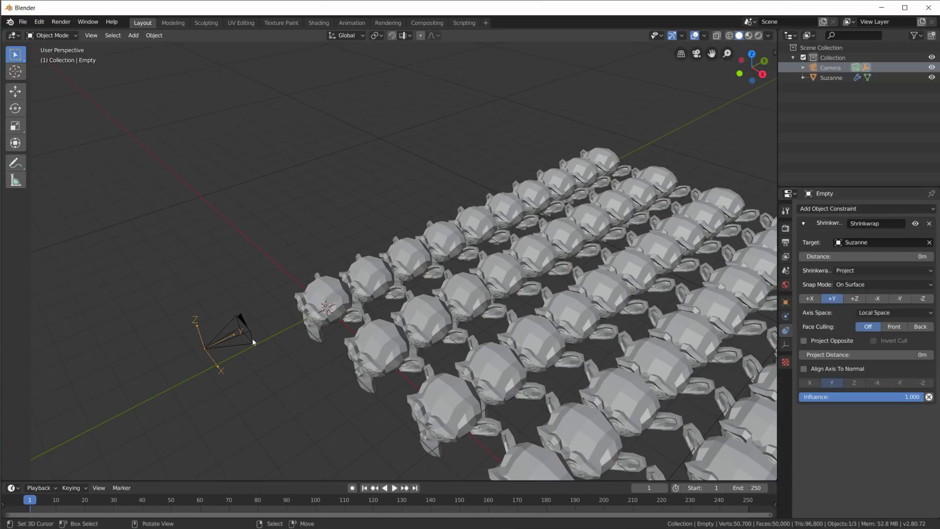
In top view, move the camera in front of the second column of monkeys.
{"action": "middle_click_drag", "start_coordinate": [506, 331], "coordinate": [384, 296]}
{"action": "left_click", "coordinate": [383, 296]}
{"action": "key", "text": "g"}
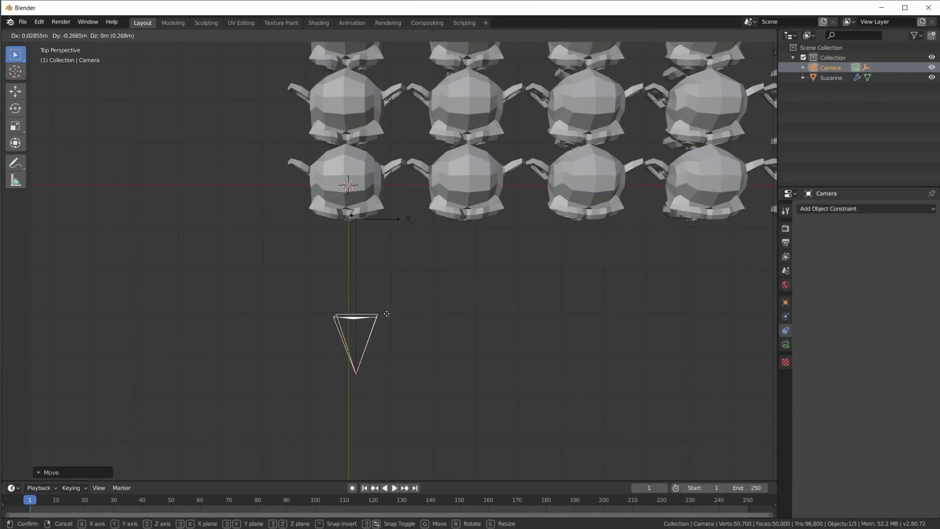
{"action": "left_click", "coordinate": [495, 333]}
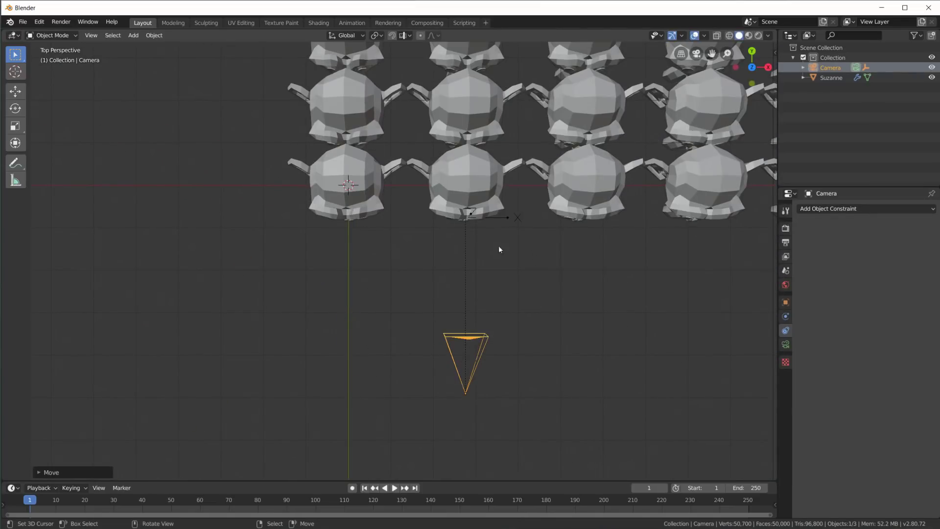
Move the camera between the second and third monkey columns and rotate it slightly toward the third column.
{"action": "scroll", "coordinate": [473, 215], "scroll_direction": "down", "scroll_amount": 3}
{"action": "middle_click_drag", "start_coordinate": [489, 242], "coordinate": [440, 343], "text": "shift"}
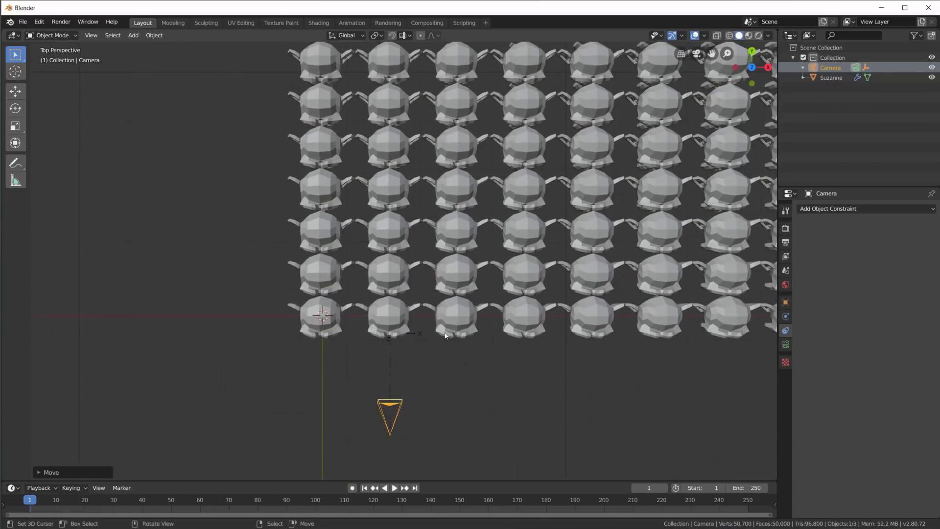
{"action": "key", "text": "g"}
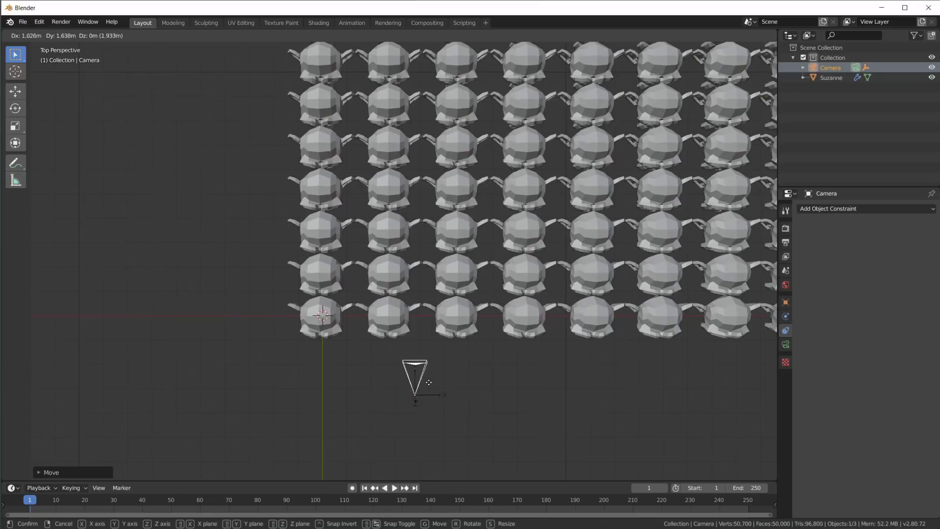
{"action": "left_click", "coordinate": [432, 390]}
{"action": "key", "text": "r"}
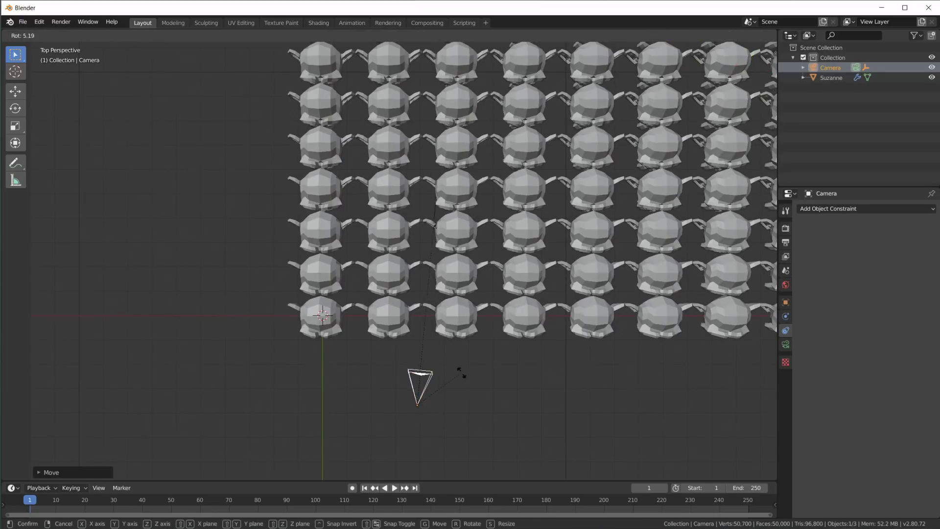
{"action": "left_click", "coordinate": [463, 375]}
Nudge the camera slightly in top view to test the empty's projection near the third monkey's ear.
{"action": "scroll", "coordinate": [441, 391], "scroll_direction": "up", "scroll_amount": 5}
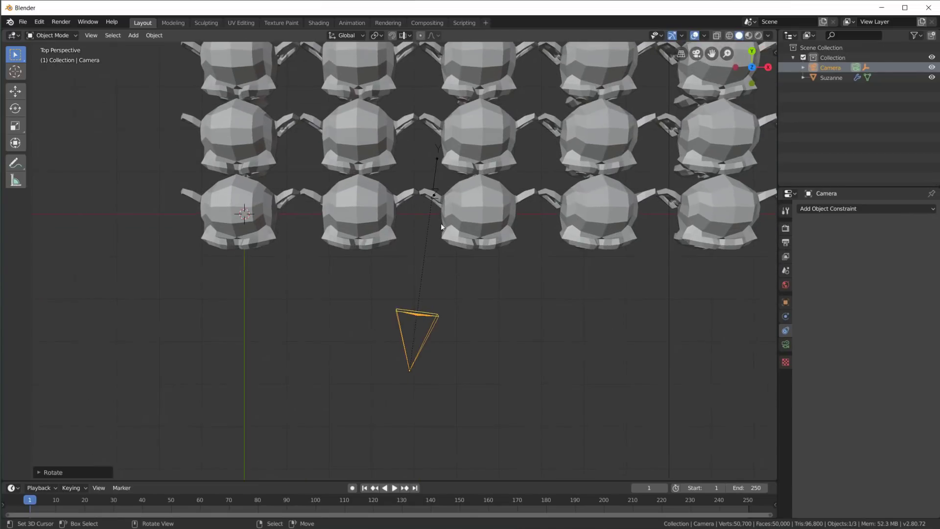
{"action": "key", "text": "g"}
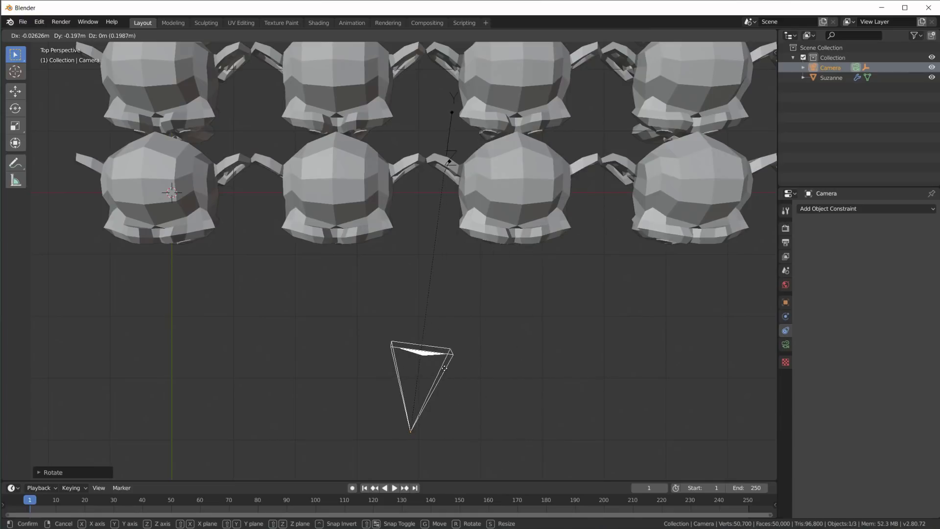
{"action": "left_click", "coordinate": [435, 353]}
{"action": "scroll", "coordinate": [480, 300], "scroll_direction": "down", "scroll_amount": 3}
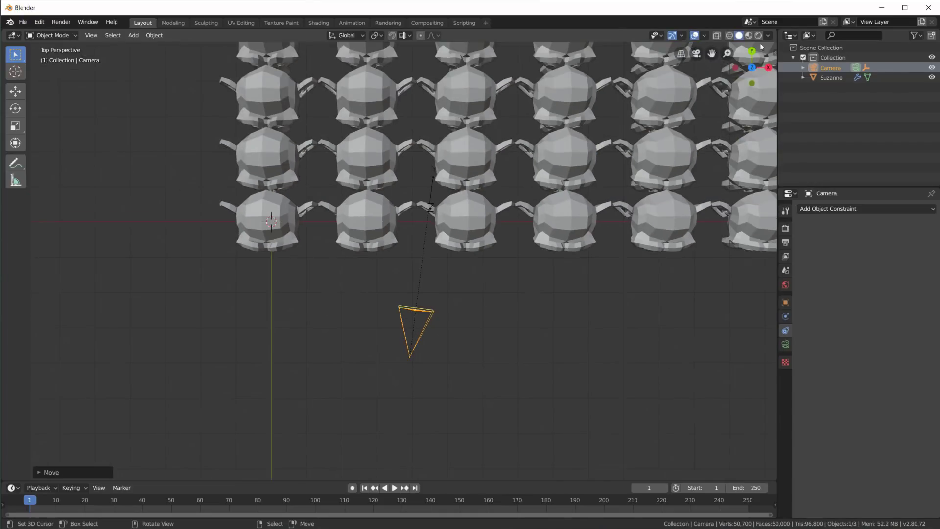
Split the 3D viewport to add a node editor beneath it and a second viewport showing the camera view.
{"action": "left_click_drag", "start_coordinate": [4, 477], "coordinate": [16, 224]}
{"action": "left_click", "coordinate": [14, 228]}
{"action": "left_click", "coordinate": [52, 298]}
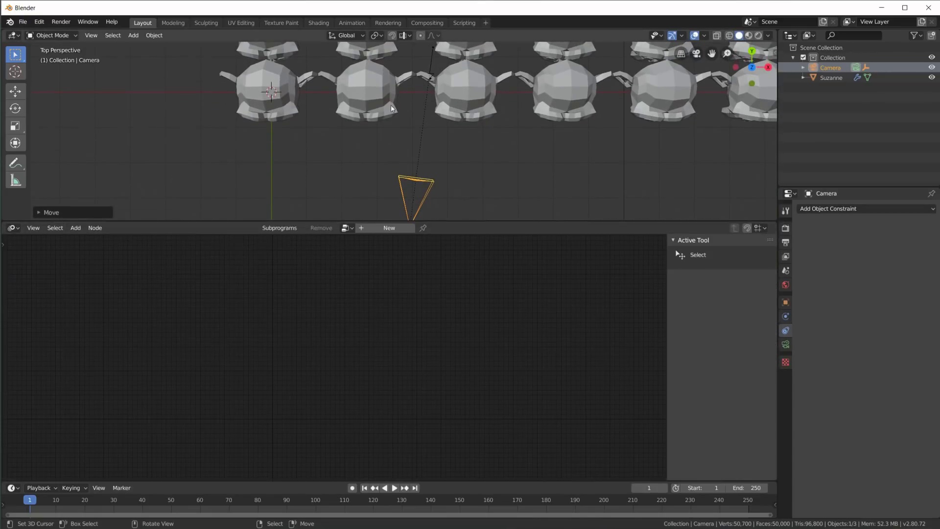
{"action": "left_click_drag", "start_coordinate": [161, 222], "coordinate": [162, 308]}
{"action": "left_click_drag", "start_coordinate": [777, 34], "coordinate": [360, 63]}
{"action": "key", "text": "KP_0"}
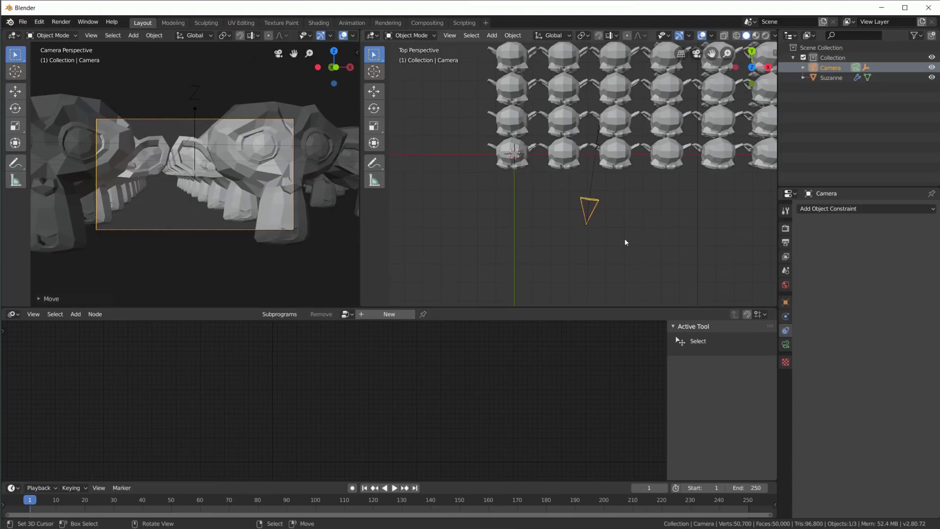
In the right orthographic view, raise the camera along Z above the height of the monkeys.
{"action": "key", "text": "KP_3"}
{"action": "key", "text": "g"}
{"action": "key", "text": "z"}
{"action": "left_click", "coordinate": [621, 195]}
{"action": "key", "text": "KP_5"}
{"action": "scroll", "coordinate": [621, 195], "scroll_direction": "down", "scroll_amount": 5}
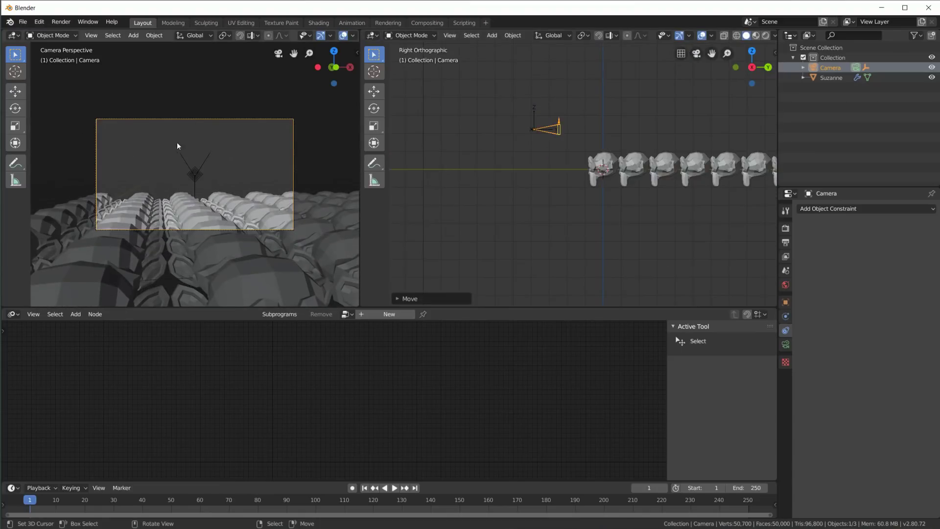
Use Walk Navigation in the camera view to aim the camera down and across the monkey grid.
{"action": "key", "text": "q"}
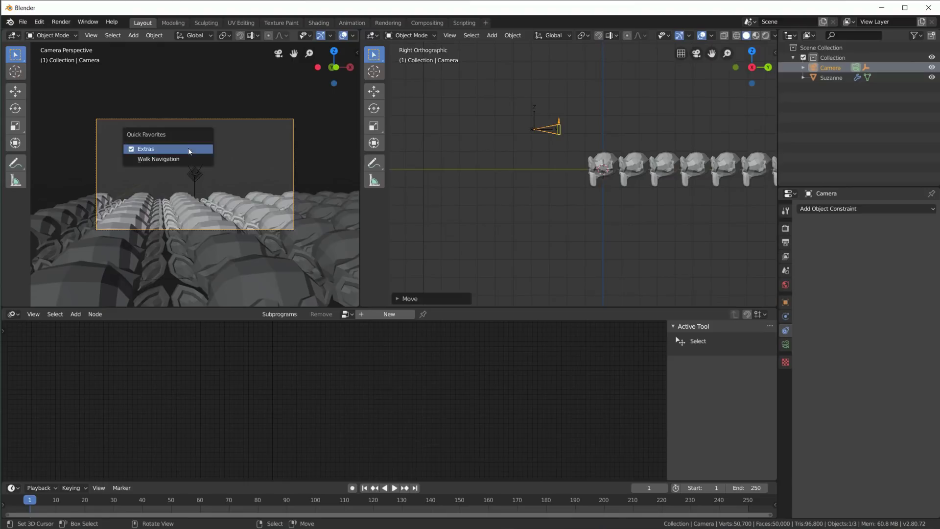
{"action": "left_click", "coordinate": [171, 159]}
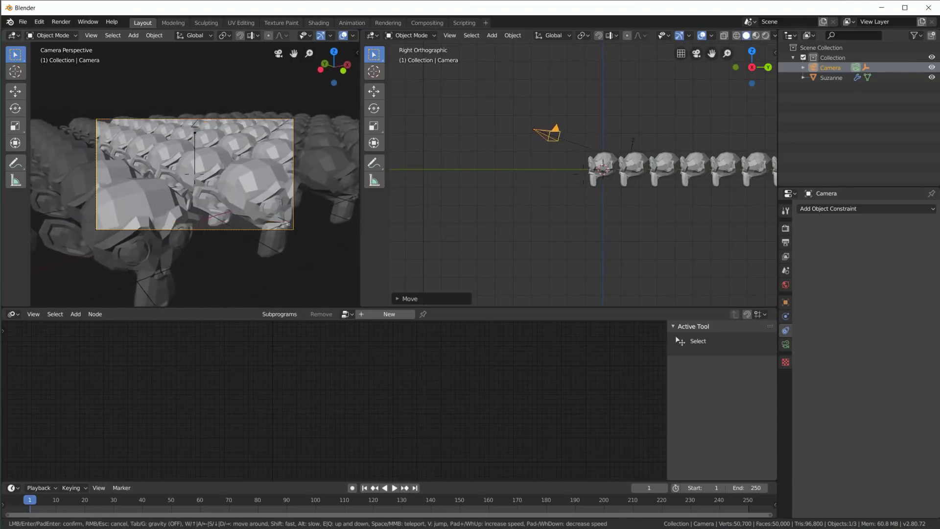
{"action": "left_click", "coordinate": [195, 174]}
Switch the viewport behind the camera to LookDev (material preview) shading.
{"action": "middle_click_drag", "start_coordinate": [274, 193], "coordinate": [271, 131]}
{"action": "scroll", "coordinate": [352, 37], "scroll_direction": "down", "scroll_amount": 4}
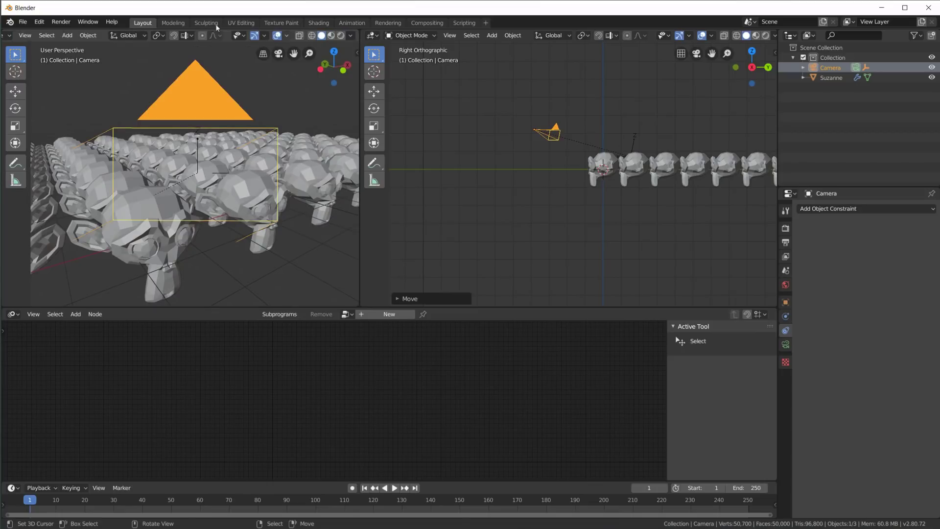
{"action": "left_click", "coordinate": [332, 38]}
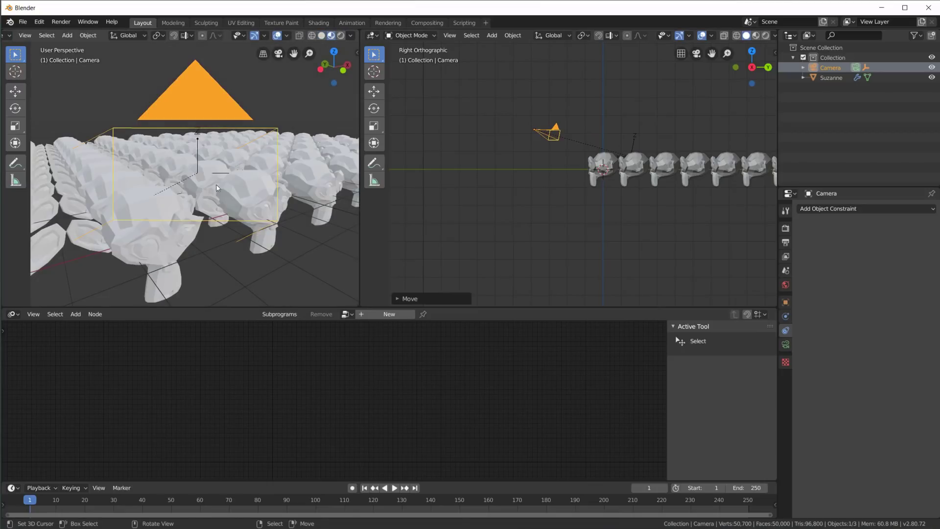
{"action": "scroll", "coordinate": [217, 188], "scroll_direction": "up", "scroll_amount": 1}
Enable Depth of Field on the camera and set Focus on Object to Empty.
{"action": "left_click", "coordinate": [786, 344]}
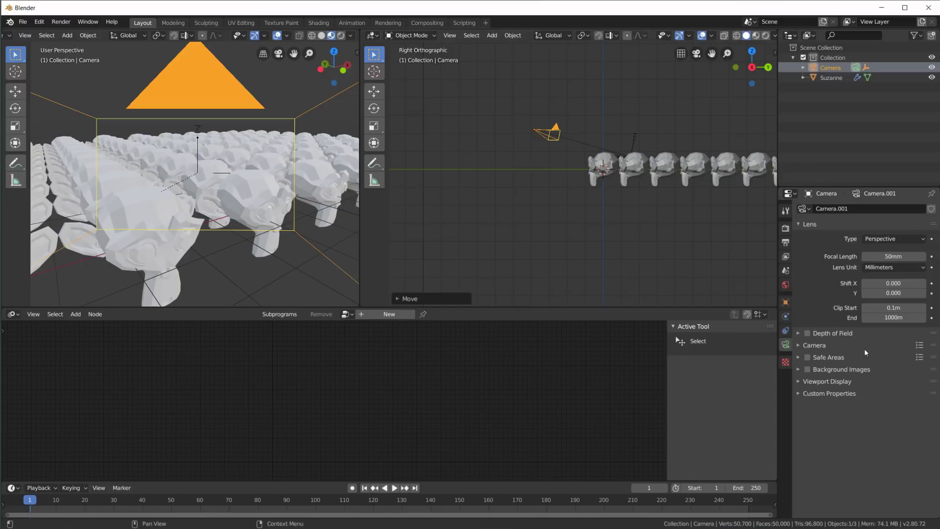
{"action": "left_click", "coordinate": [798, 333]}
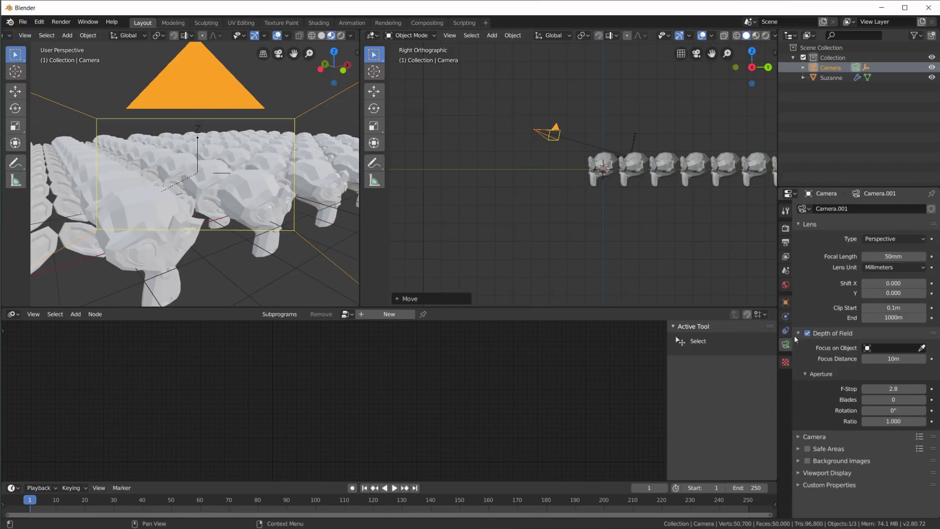
{"action": "left_click", "coordinate": [886, 348]}
{"action": "left_click", "coordinate": [835, 372]}
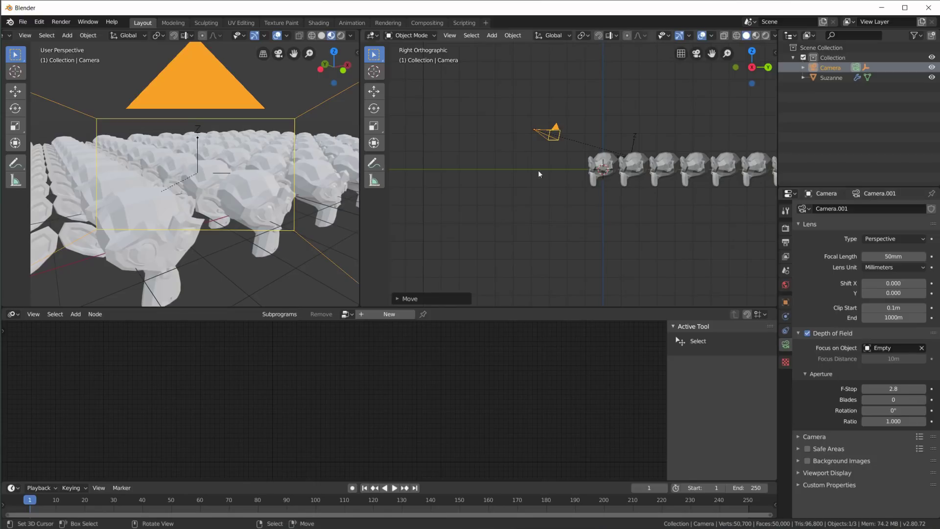
Set the camera's F-Stop to 0.1 and return the shaded viewport to the camera view.
{"action": "left_click", "coordinate": [896, 389]}
{"action": "type", "text": "0.1"}
{"action": "key", "text": "Return"}
{"action": "middle_click_drag", "start_coordinate": [208, 177], "coordinate": [198, 178]}
{"action": "key", "text": "KP_0"}
{"action": "scroll", "coordinate": [209, 165], "scroll_direction": "up", "scroll_amount": 2}
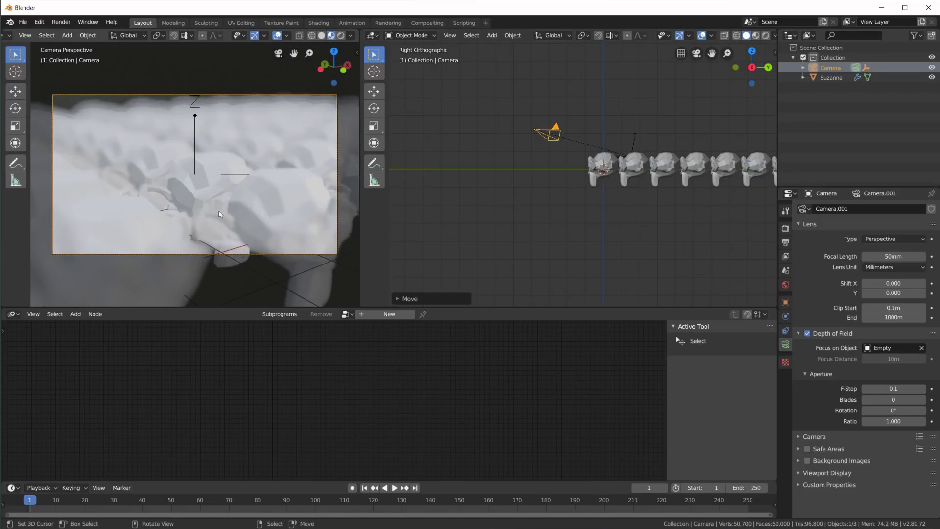
Try an F-Stop of 0.5 for the camera and settle on 0.3.
{"action": "left_click", "coordinate": [904, 389]}
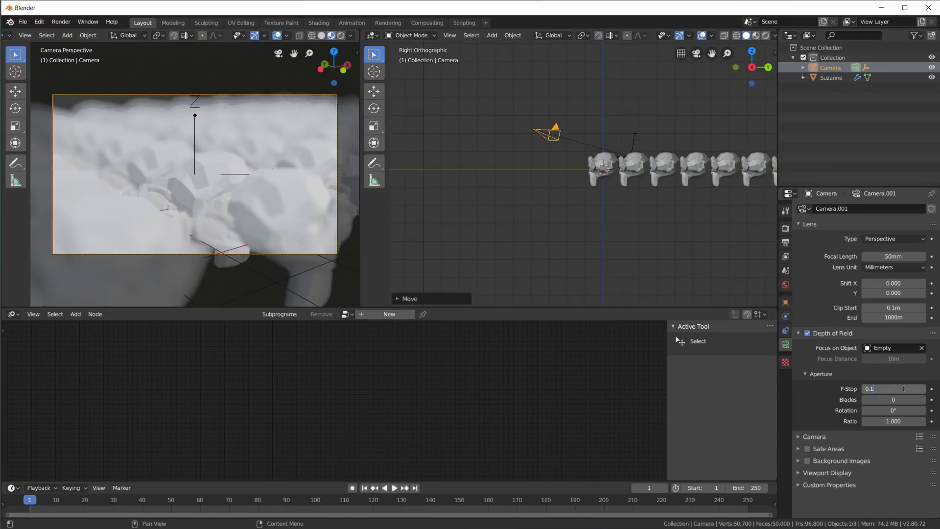
{"action": "key", "text": "Return"}
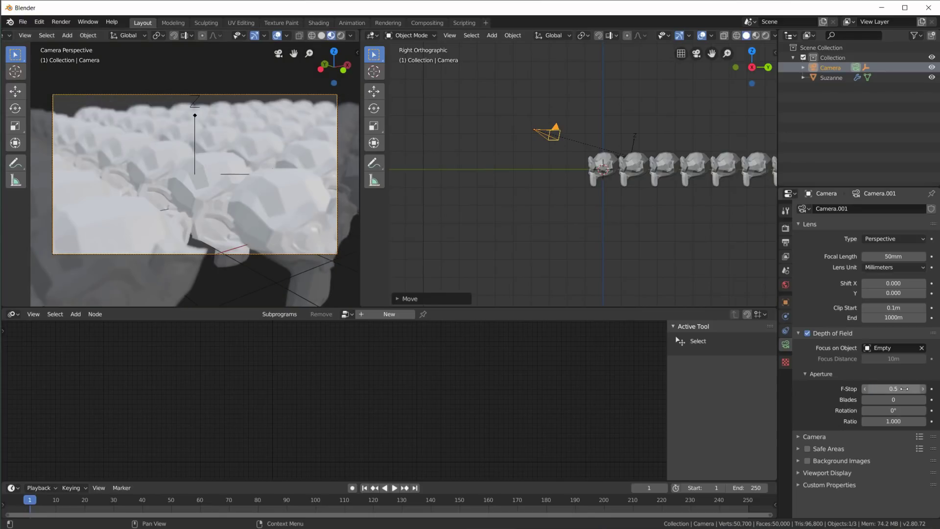
{"action": "left_click", "coordinate": [903, 388]}
{"action": "type", "text": "0.3"}
{"action": "key", "text": "Return"}
{"action": "scroll", "coordinate": [225, 145], "scroll_direction": "up", "scroll_amount": 1}
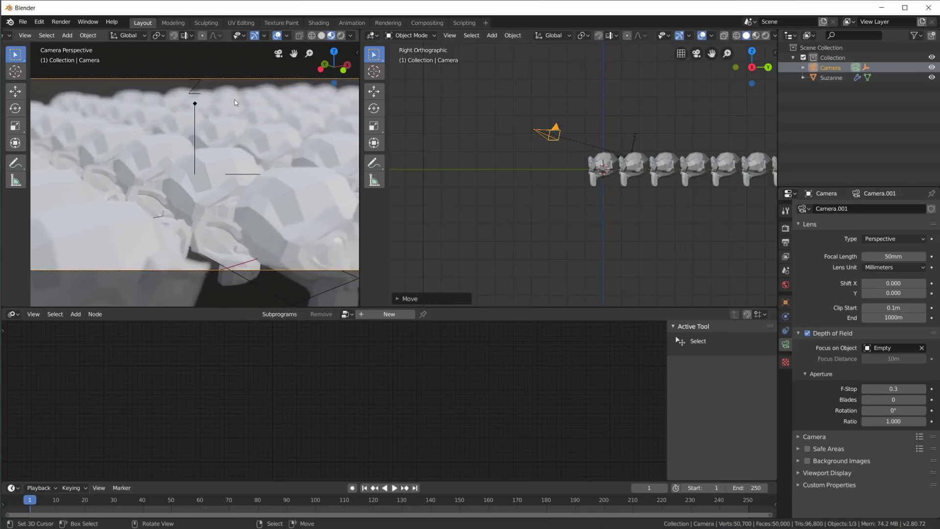
{"action": "scroll", "coordinate": [236, 102], "scroll_direction": "down", "scroll_amount": 2}
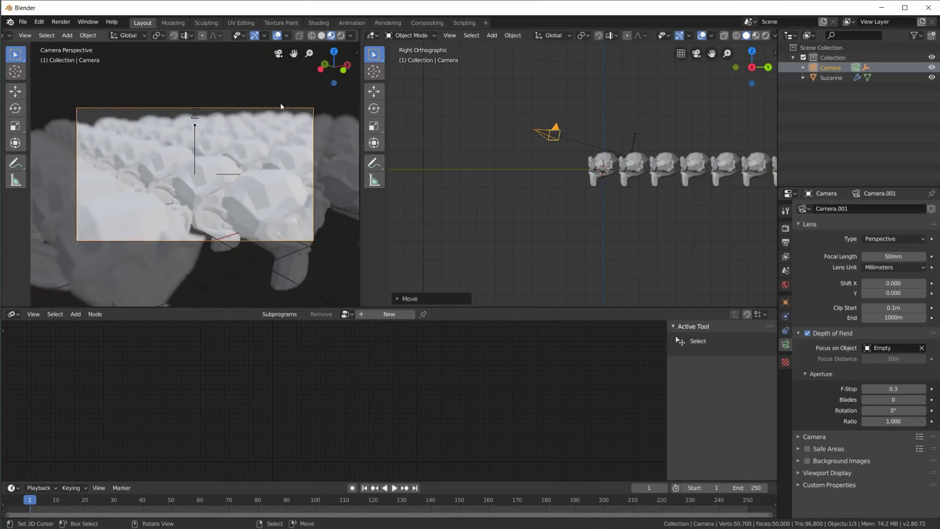
Add a new material to the Suzanne grid and set its base color to blue.
{"action": "right_click", "coordinate": [621, 169]}
{"action": "key", "text": "g"}
{"action": "key", "text": "Escape"}
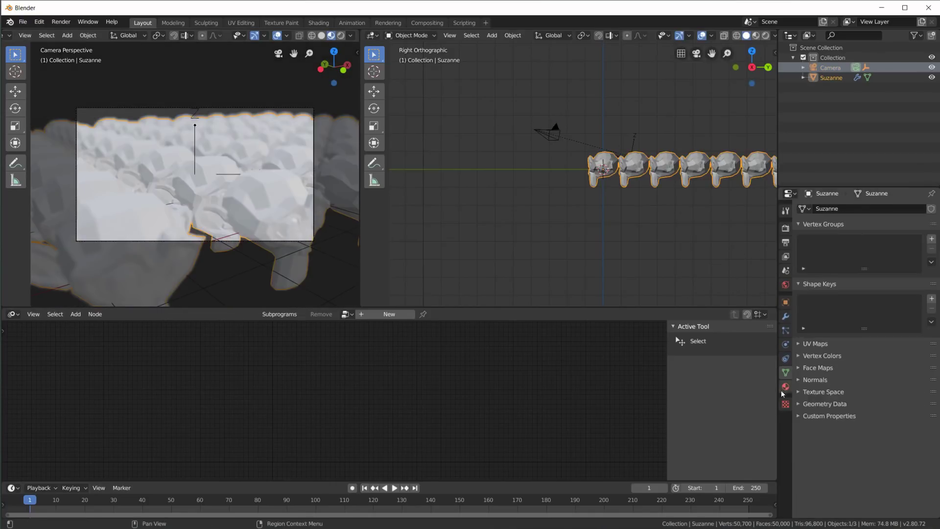
{"action": "left_click", "coordinate": [786, 387]}
{"action": "left_click", "coordinate": [843, 250]}
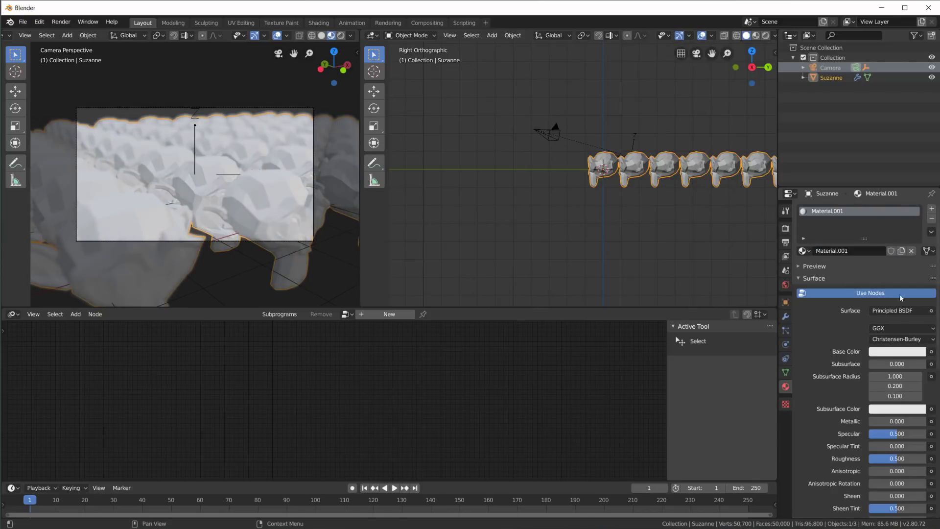
{"action": "left_click", "coordinate": [883, 353]}
{"action": "left_click_drag", "start_coordinate": [879, 237], "coordinate": [899, 221]}
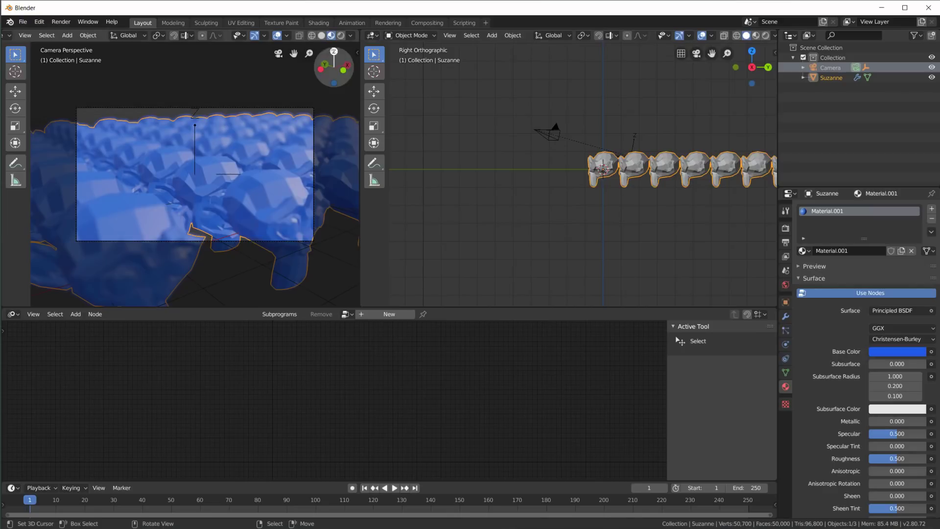
Hide the overlays in the camera-view viewport.
{"action": "left_click", "coordinate": [278, 35]}
{"action": "scroll", "coordinate": [217, 142], "scroll_direction": "up", "scroll_amount": 1}
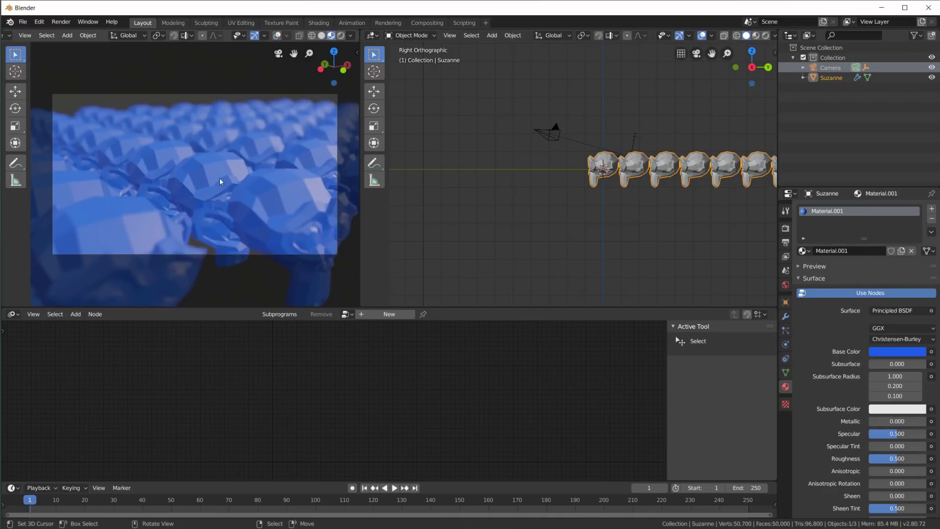
Select the camera and walk it through the Suzanne grid, aiming at different monkey heads to test the autofocus.
{"action": "middle_click_drag", "start_coordinate": [636, 157], "coordinate": [539, 165]}
{"action": "scroll", "coordinate": [590, 132], "scroll_direction": "up", "scroll_amount": 2}
{"action": "left_click", "coordinate": [598, 69]}
{"action": "scroll", "coordinate": [539, 166], "scroll_direction": "down", "scroll_amount": 2}
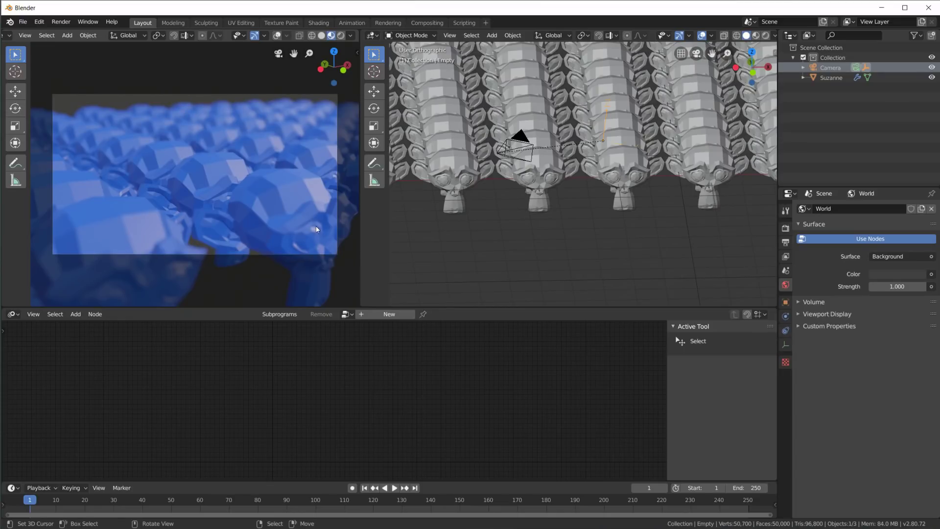
{"action": "scroll", "coordinate": [592, 183], "scroll_direction": "down", "scroll_amount": 2}
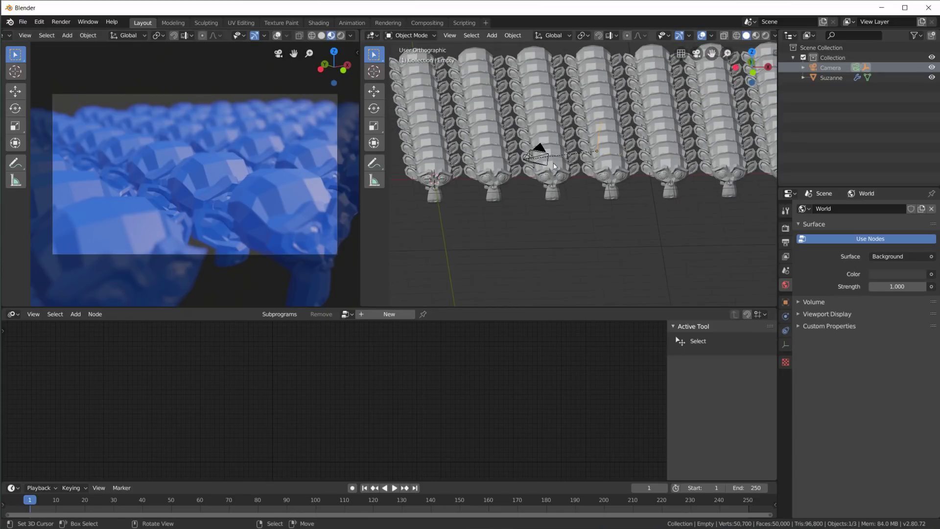
{"action": "scroll", "coordinate": [214, 181], "scroll_direction": "up", "scroll_amount": 2}
{"action": "left_click", "coordinate": [537, 153]}
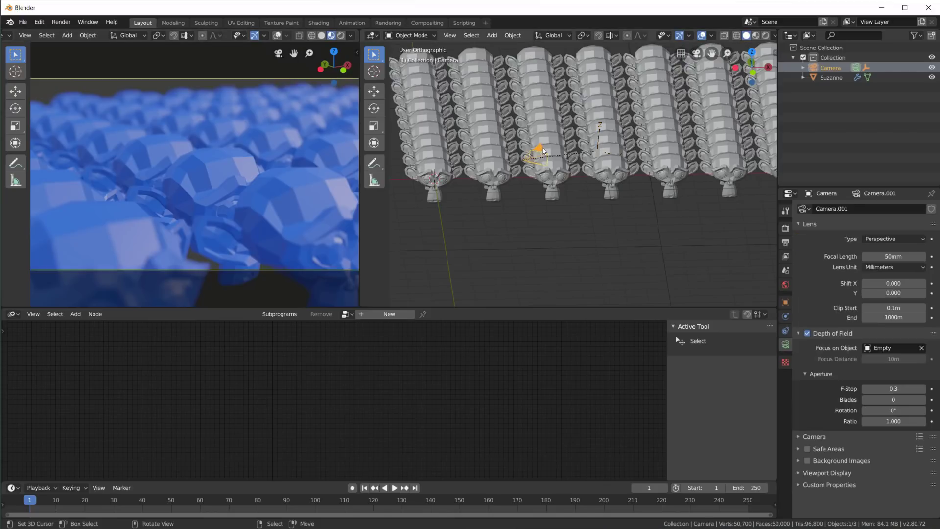
{"action": "key", "text": "q"}
{"action": "left_click", "coordinate": [230, 195]}
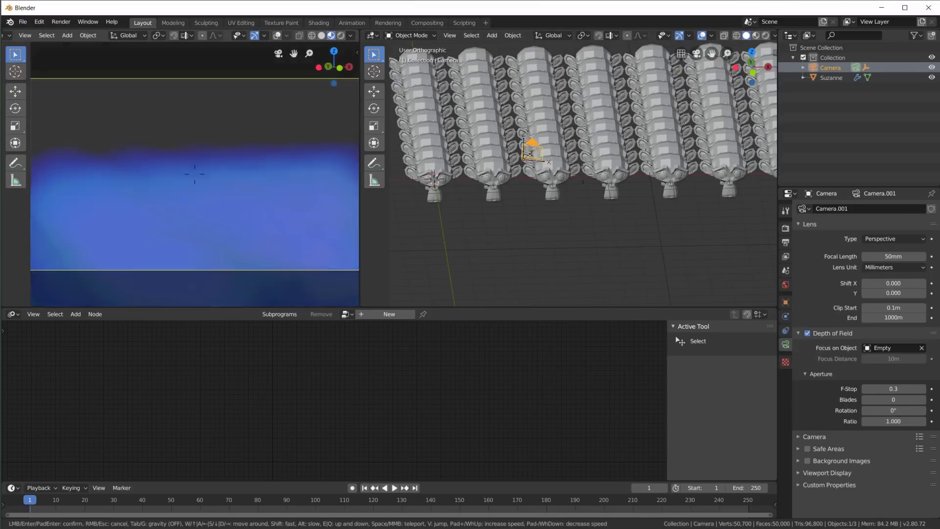
{"action": "key", "text": "q"}
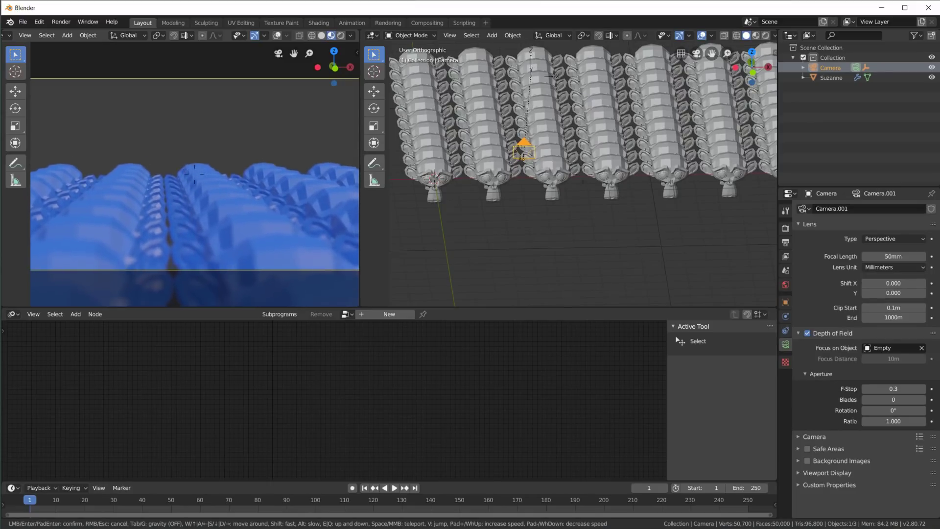
{"action": "key", "text": "w"}
{"action": "key", "text": "s"}
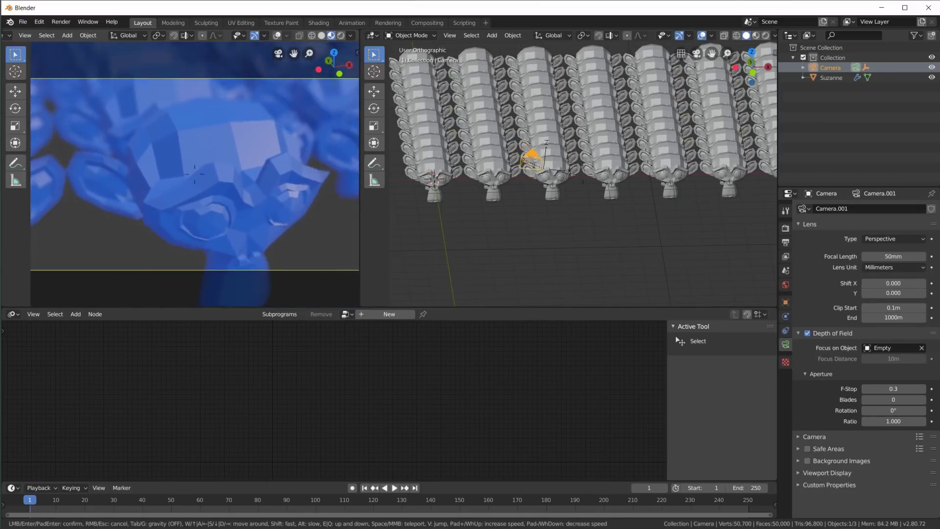
{"action": "key", "text": "w"}
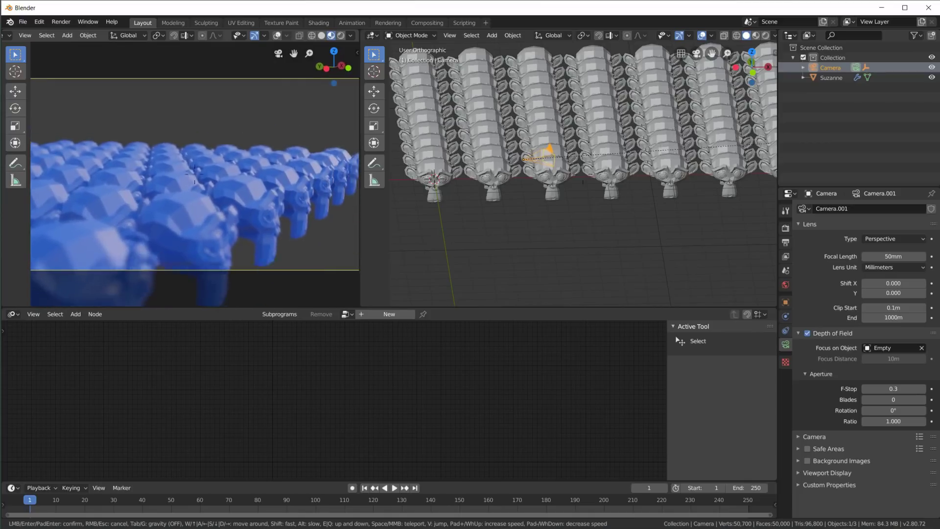
{"action": "left_click", "coordinate": [180, 161]}
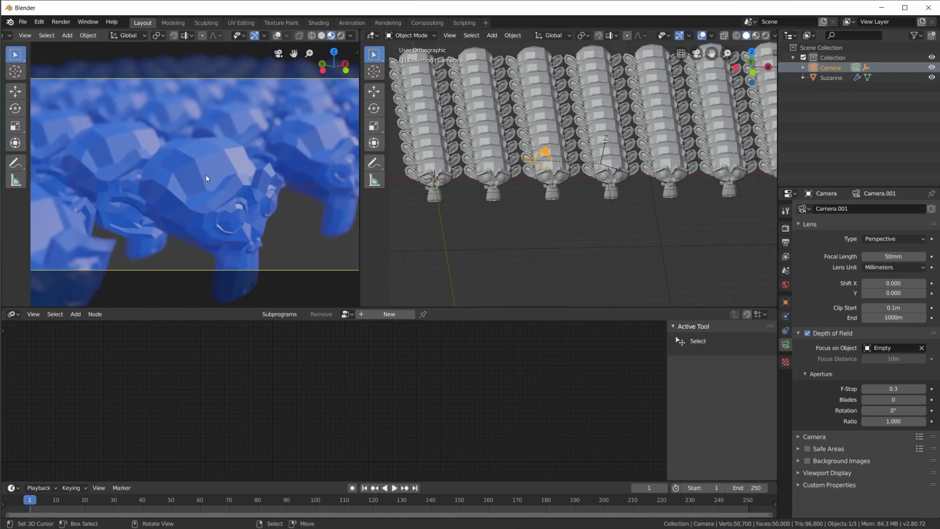
{"action": "scroll", "coordinate": [205, 174], "scroll_direction": "down", "scroll_amount": 3}
{"action": "scroll", "coordinate": [205, 178], "scroll_direction": "up", "scroll_amount": 2}
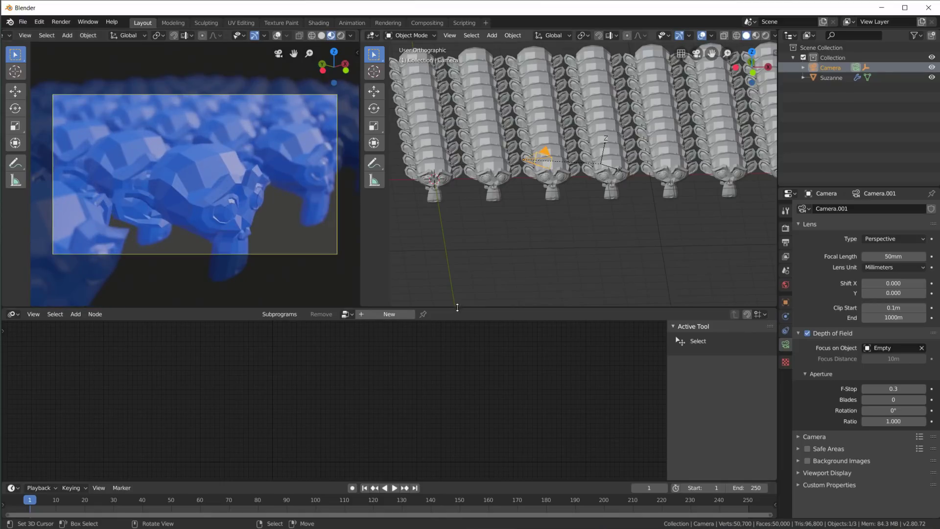
Enlarge the node editor area and hide its sidebar.
{"action": "left_click_drag", "start_coordinate": [456, 308], "coordinate": [362, 247]}
{"action": "key", "text": "n"}
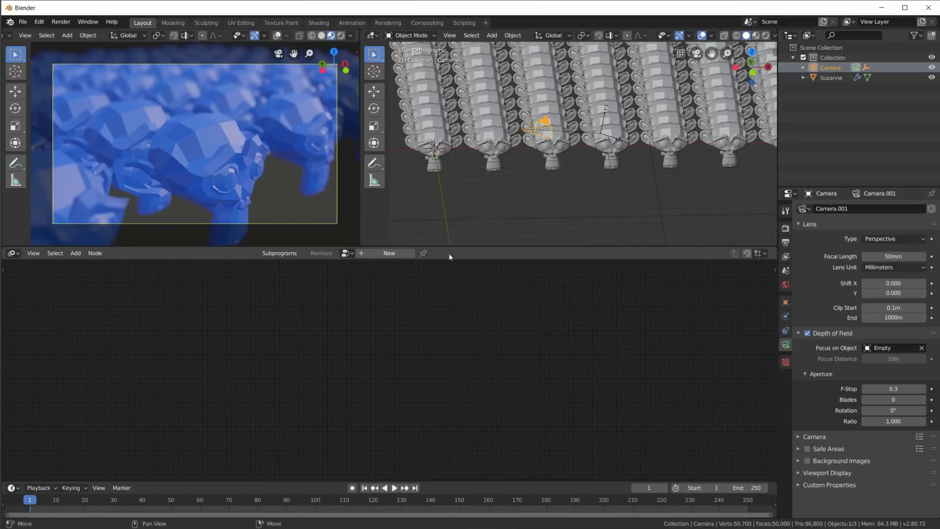
Reset the camera to the world origin with a 90° X rotation and hide the Suzanne grid.
{"action": "scroll", "coordinate": [571, 156], "scroll_direction": "up", "scroll_amount": 3}
{"action": "middle_click_drag", "start_coordinate": [572, 157], "coordinate": [586, 179]}
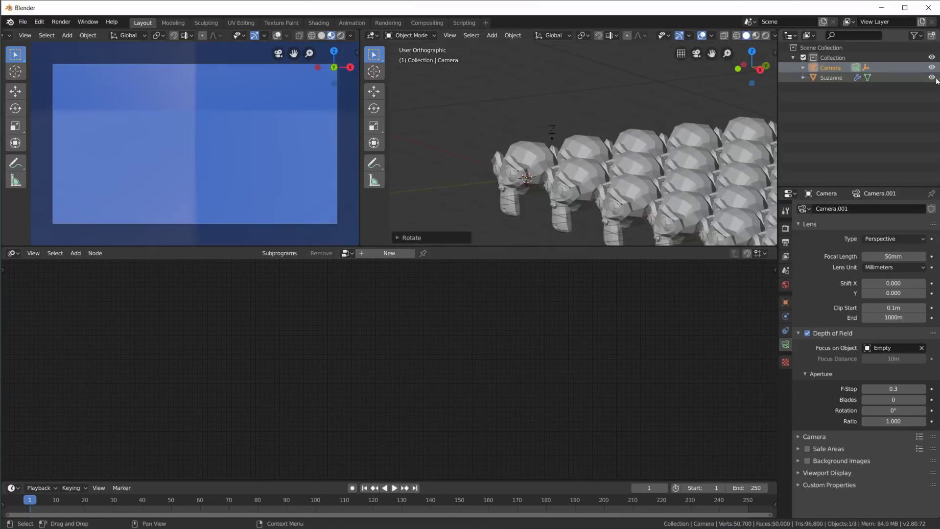
{"action": "left_click", "coordinate": [932, 78]}
Add a sphere empty at the world origin and set its display size to 0.34 m.
{"action": "middle_click_drag", "start_coordinate": [599, 197], "coordinate": [581, 142], "text": "shift"}
{"action": "key", "text": "shift+a"}
{"action": "mouse_move", "coordinate": [513, 143]}
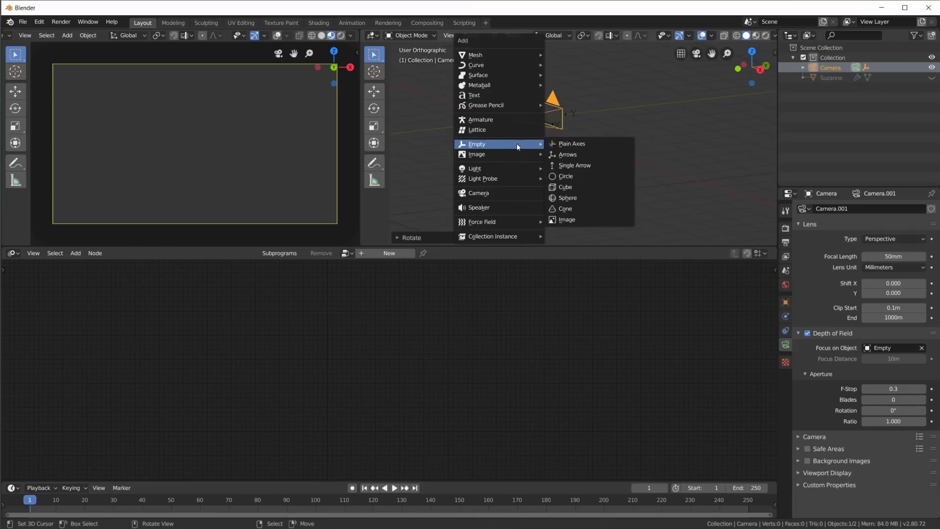
{"action": "left_click", "coordinate": [568, 197]}
{"action": "left_click", "coordinate": [786, 345]}
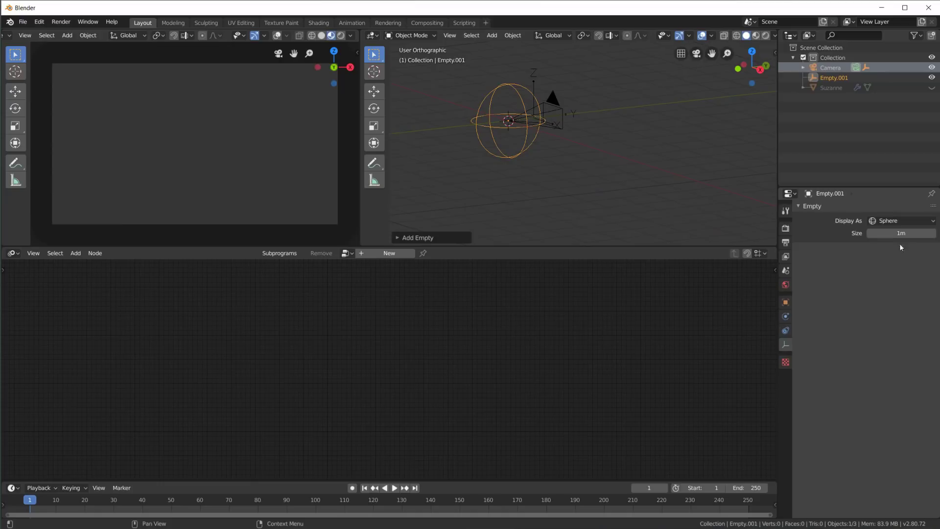
{"action": "left_click_drag", "start_coordinate": [901, 233], "coordinate": [882, 233]}
{"action": "middle_click_drag", "start_coordinate": [462, 86], "coordinate": [575, 151]}
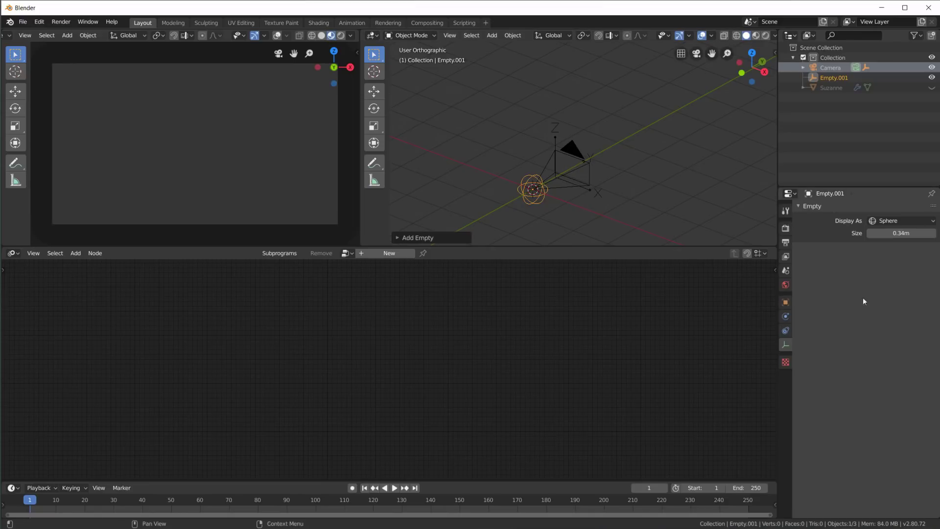
{"action": "left_click", "coordinate": [785, 303]}
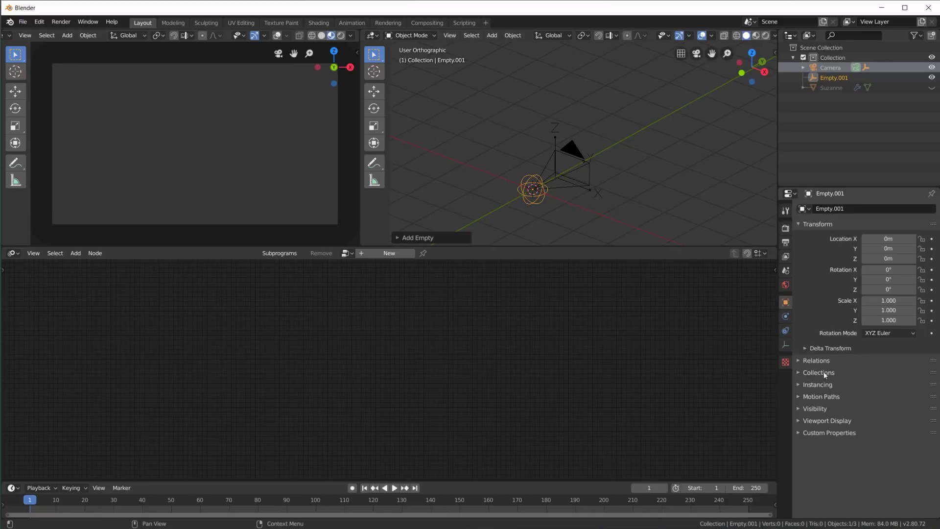
{"action": "left_click", "coordinate": [799, 360]}
{"action": "left_click", "coordinate": [801, 360]}
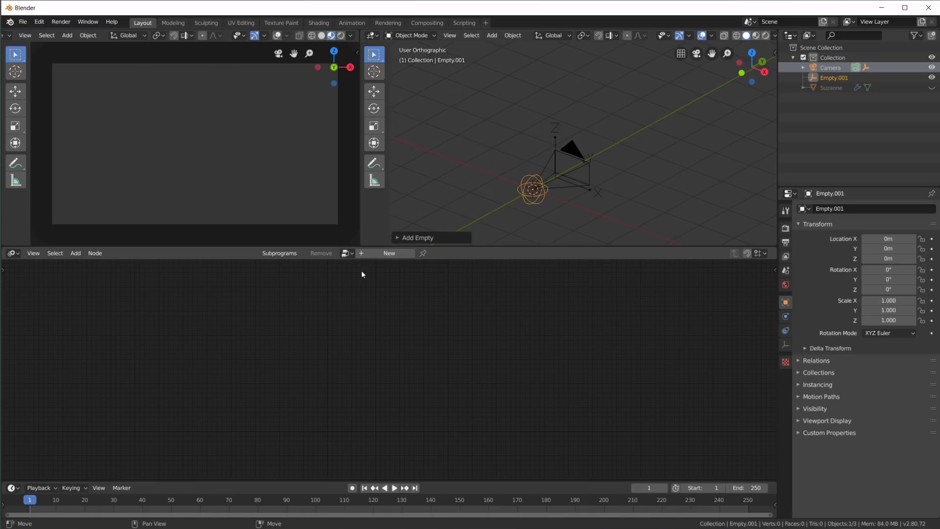
Create a new node tree in the node editor.
{"action": "left_click", "coordinate": [381, 253]}
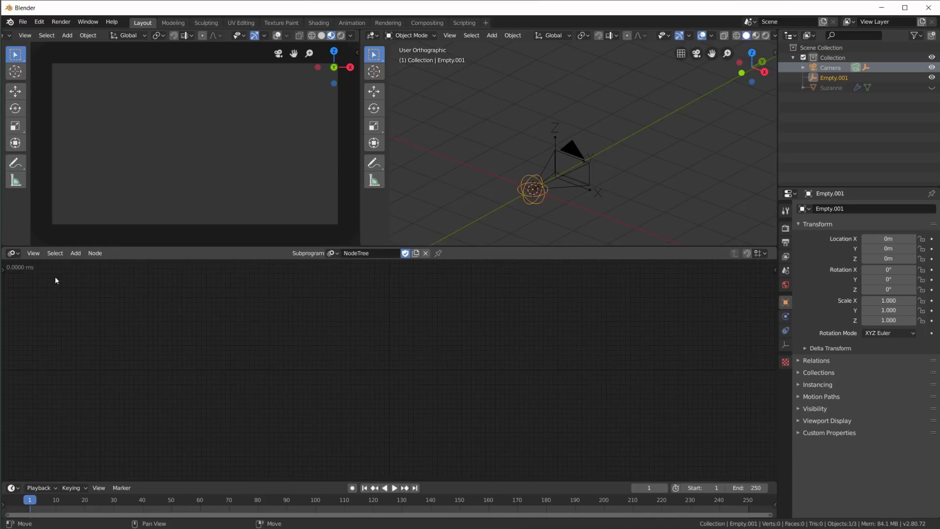
{"action": "left_click_drag", "start_coordinate": [30, 324], "coordinate": [47, 331]}
{"action": "key", "text": "t"}
{"action": "scroll", "coordinate": [539, 169], "scroll_direction": "up", "scroll_amount": 3}
{"action": "middle_click_drag", "start_coordinate": [572, 196], "coordinate": [575, 159], "text": "shift"}
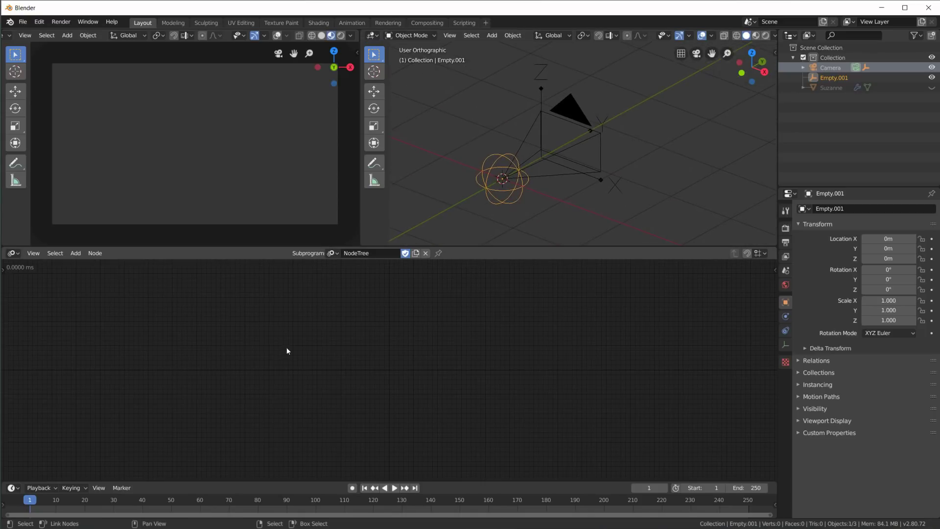
Add an Object Input node and assign the camera-parented Empty to it.
{"action": "key", "text": "shift+a"}
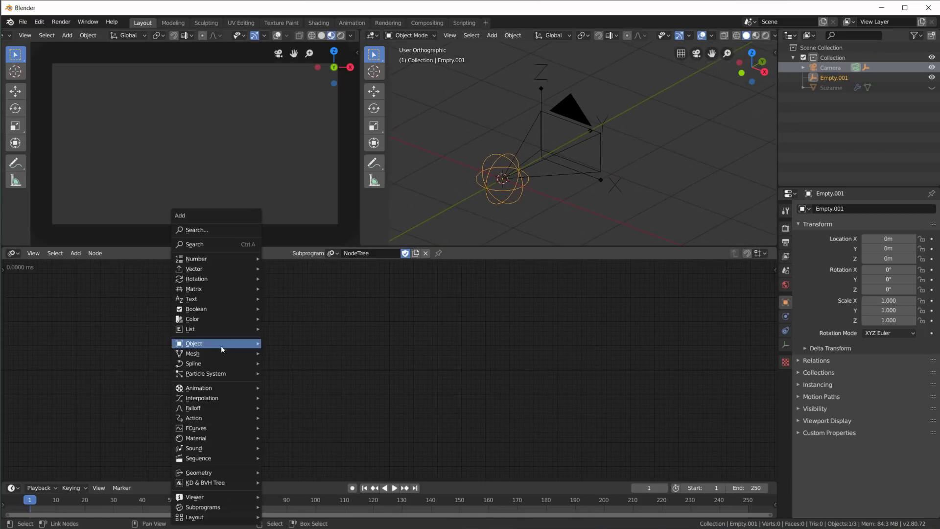
{"action": "mouse_move", "coordinate": [221, 345]}
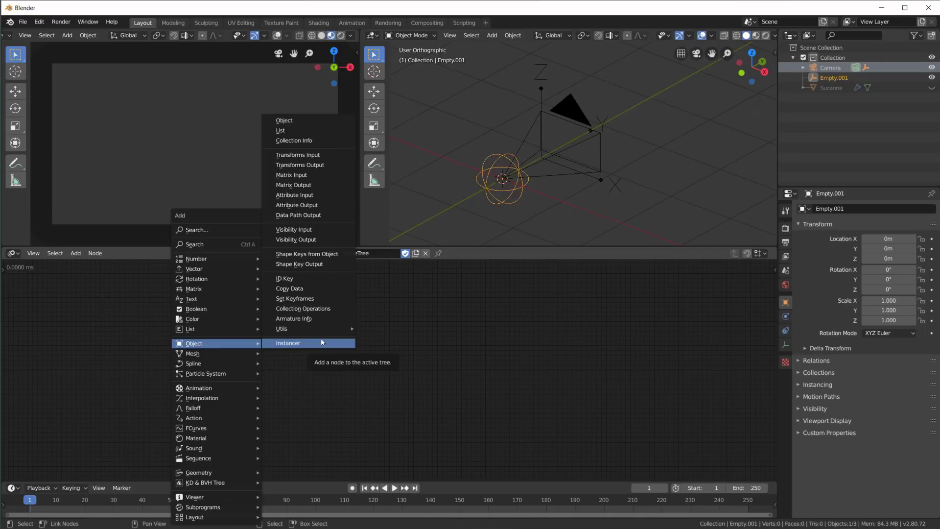
{"action": "left_click", "coordinate": [540, 83]}
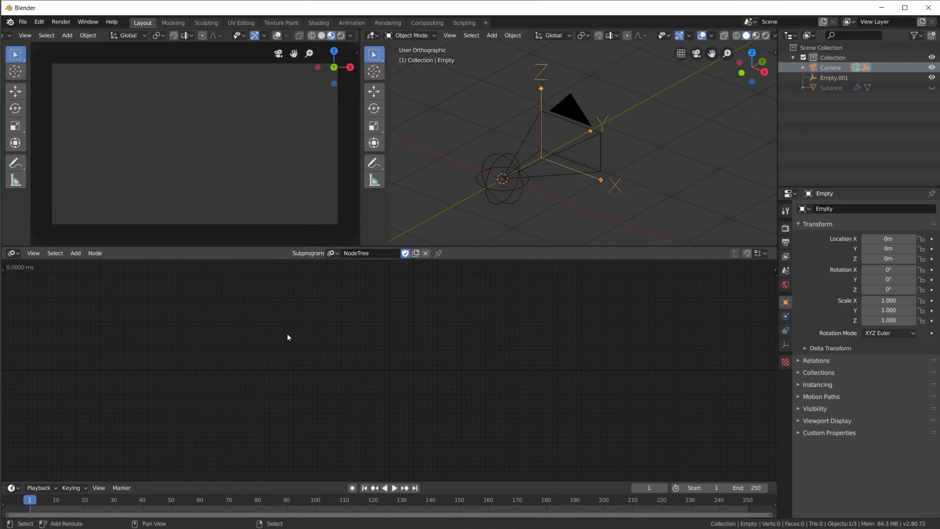
{"action": "mouse_move", "coordinate": [274, 343]}
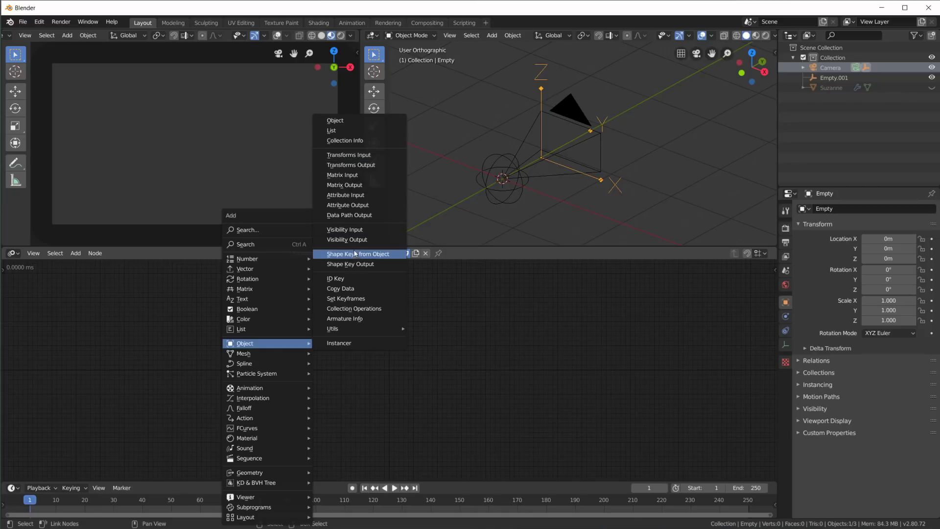
{"action": "left_click", "coordinate": [335, 120]}
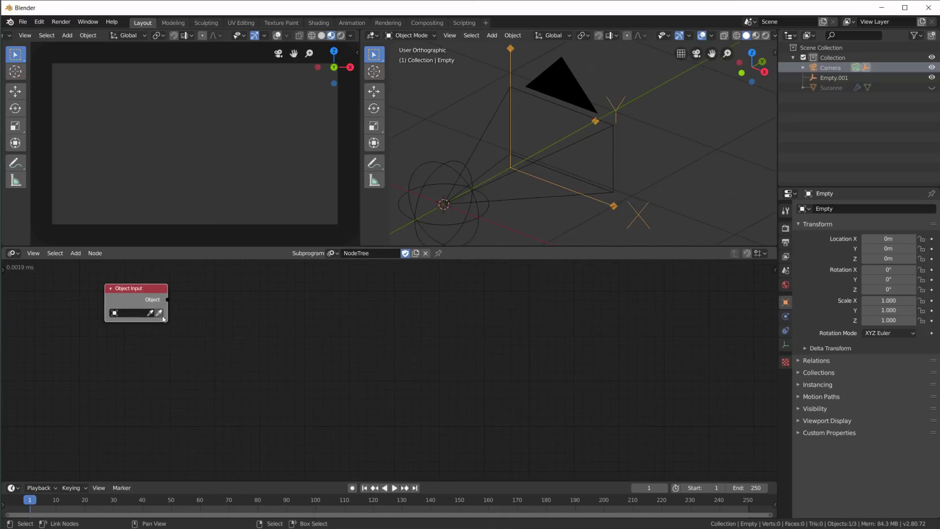
{"action": "left_click", "coordinate": [161, 312]}
Add an Object Transforms Input node beside the Object Input node.
{"action": "key", "text": "shift+a"}
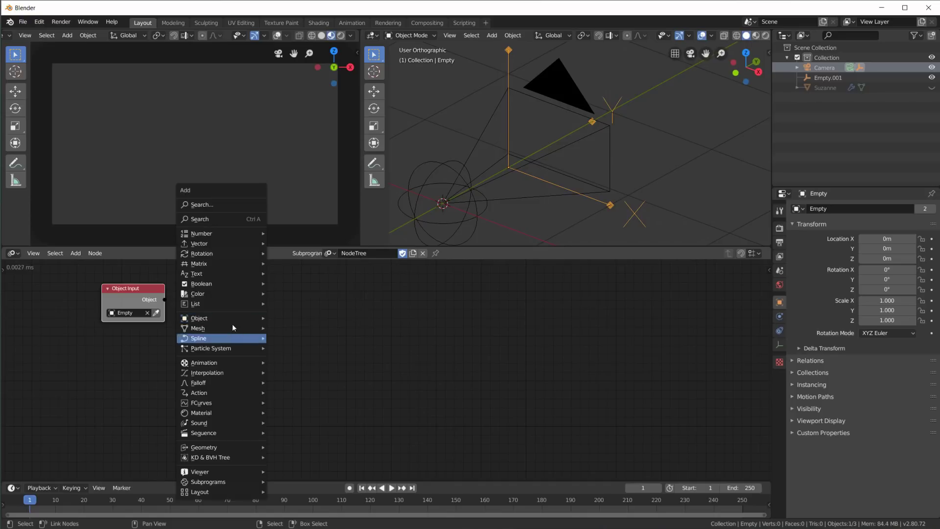
{"action": "mouse_move", "coordinate": [255, 319]}
{"action": "left_click", "coordinate": [309, 131]}
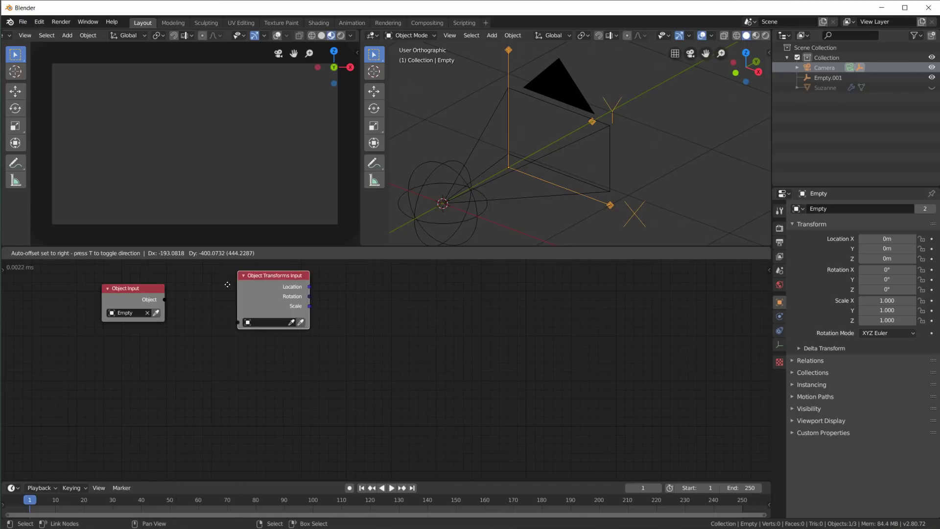
{"action": "left_click", "coordinate": [230, 294]}
Add a Viewer node, feed its input from the Location output, and link Object Input to Object Transforms Input.
{"action": "key", "text": "shift+a"}
{"action": "mouse_move", "coordinate": [318, 497]}
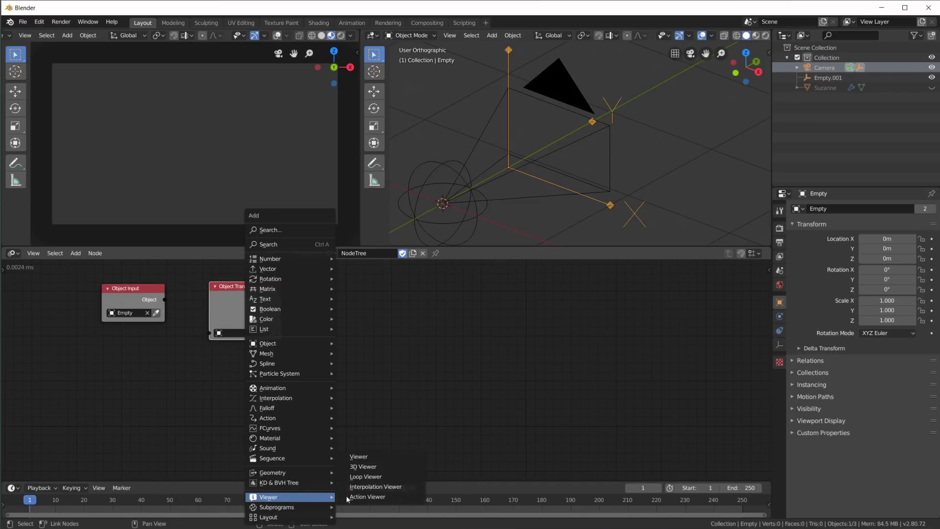
{"action": "left_click", "coordinate": [372, 454]}
{"action": "left_click", "coordinate": [338, 290]}
{"action": "left_click_drag", "start_coordinate": [281, 297], "coordinate": [336, 304]}
{"action": "left_click_drag", "start_coordinate": [164, 300], "coordinate": [213, 333]}
{"action": "left_click_drag", "start_coordinate": [370, 293], "coordinate": [393, 307]}
Test-move the camera and cancel the move to check the Empty's location value in the Viewer node.
{"action": "scroll", "coordinate": [554, 178], "scroll_direction": "down", "scroll_amount": 4}
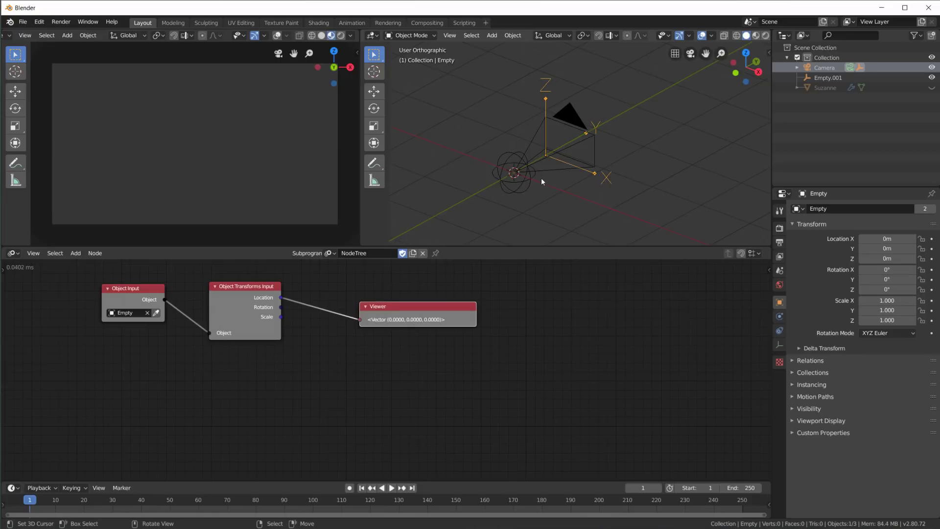
{"action": "left_click", "coordinate": [568, 122]}
{"action": "key", "text": "g"}
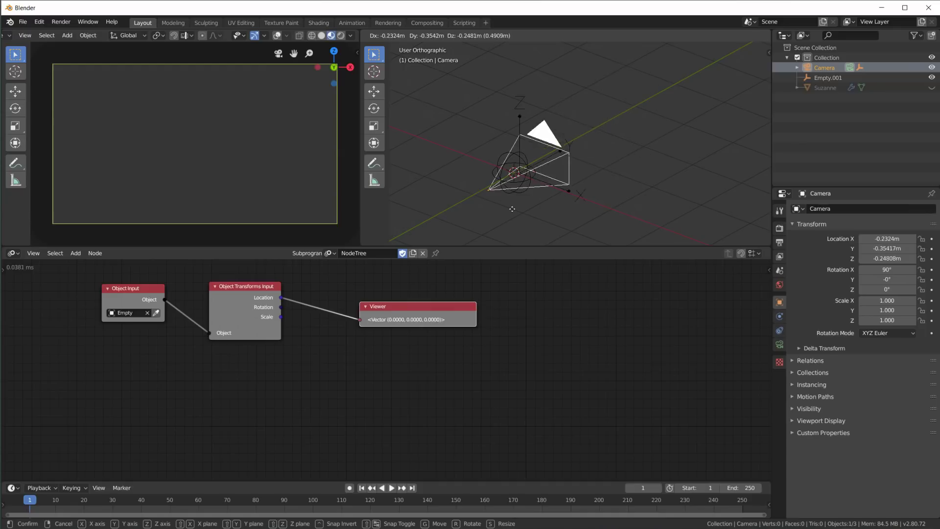
{"action": "key", "text": "Escape"}
Spread the nodes farther apart and delete the Object Transforms Input node.
{"action": "left_click_drag", "start_coordinate": [408, 305], "coordinate": [428, 303]}
{"action": "left_click_drag", "start_coordinate": [268, 291], "coordinate": [276, 292]}
{"action": "scroll", "coordinate": [227, 322], "scroll_direction": "up", "scroll_amount": 2}
{"action": "middle_click_drag", "start_coordinate": [209, 272], "coordinate": [229, 316]}
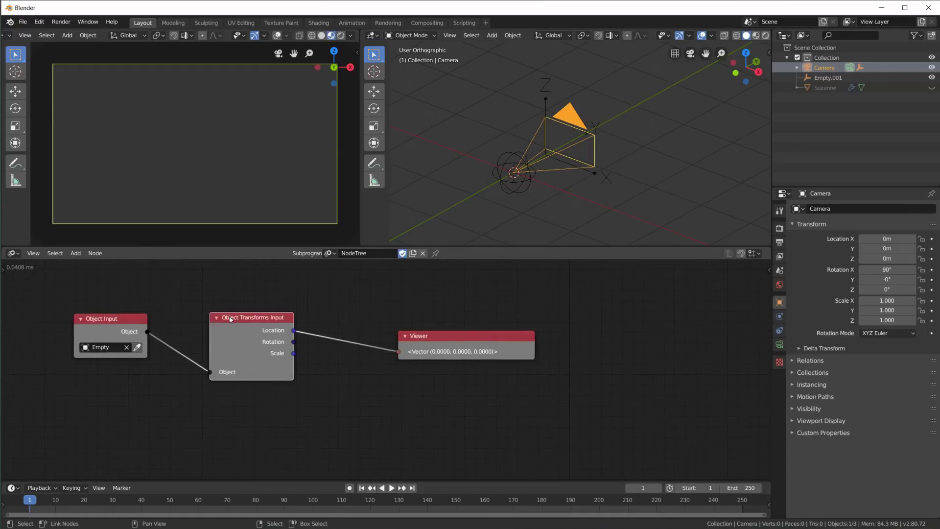
{"action": "key", "text": "x"}
Add an Object Matrix Input node and connect the Object Input node's Object output to it.
{"action": "key", "text": "shift+a"}
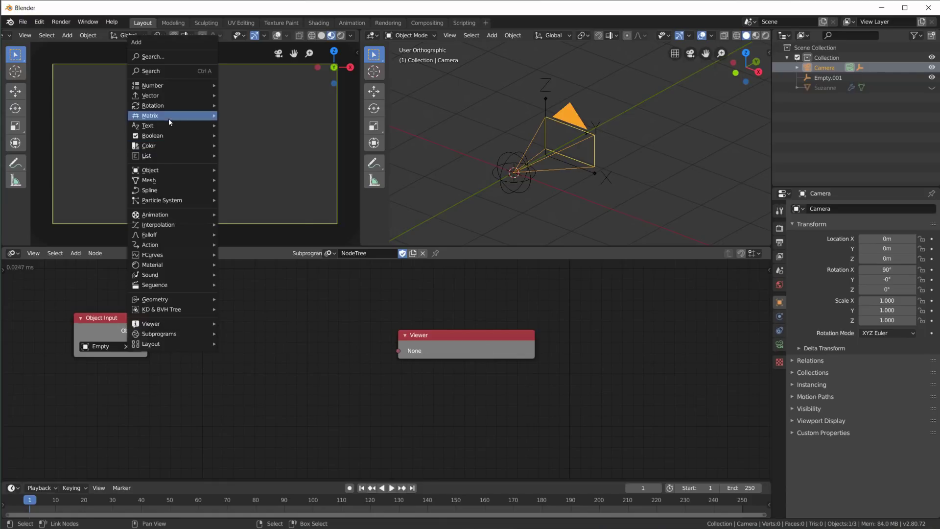
{"action": "mouse_move", "coordinate": [159, 100]}
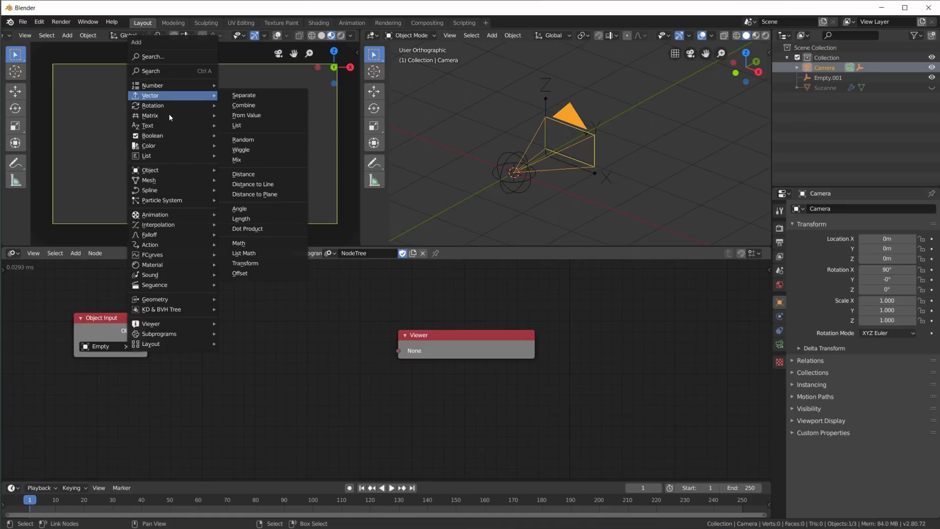
{"action": "mouse_move", "coordinate": [150, 118]}
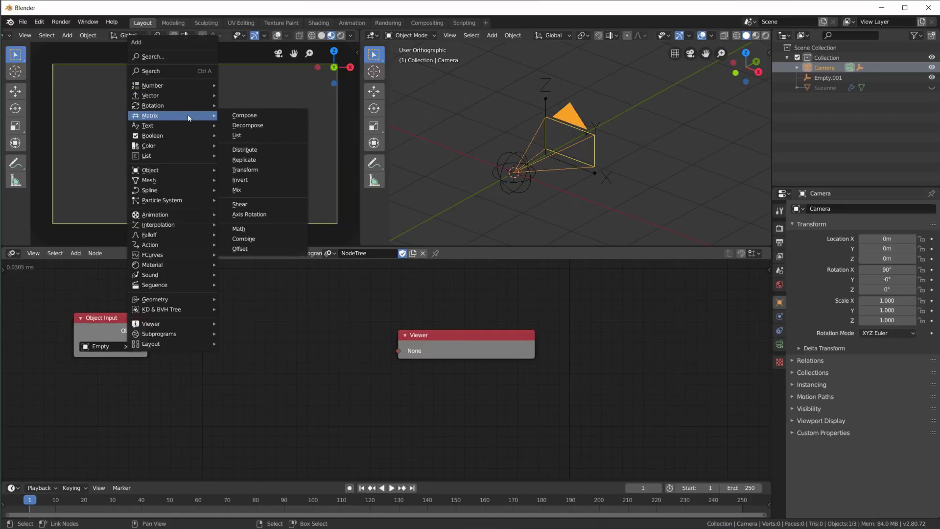
{"action": "mouse_move", "coordinate": [174, 168]}
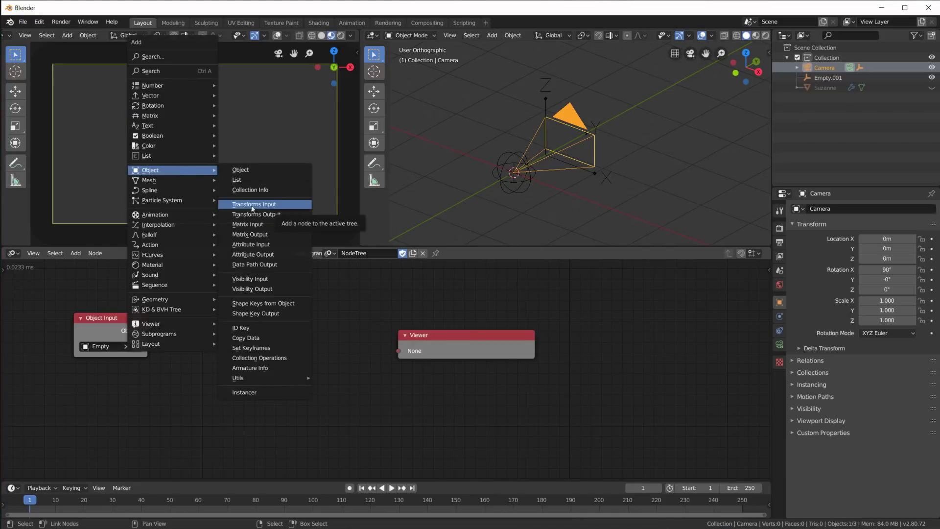
{"action": "left_click", "coordinate": [275, 225]}
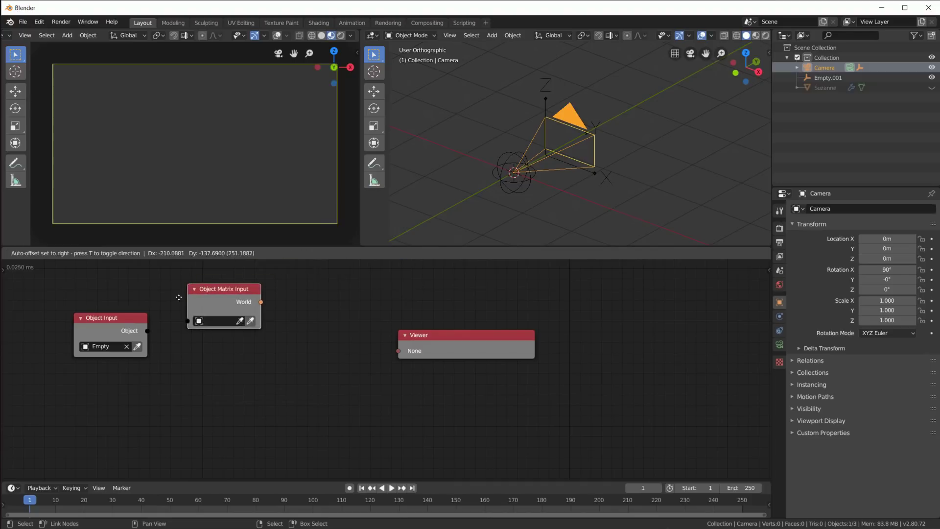
{"action": "left_click", "coordinate": [169, 328]}
{"action": "left_click_drag", "start_coordinate": [146, 330], "coordinate": [178, 344]}
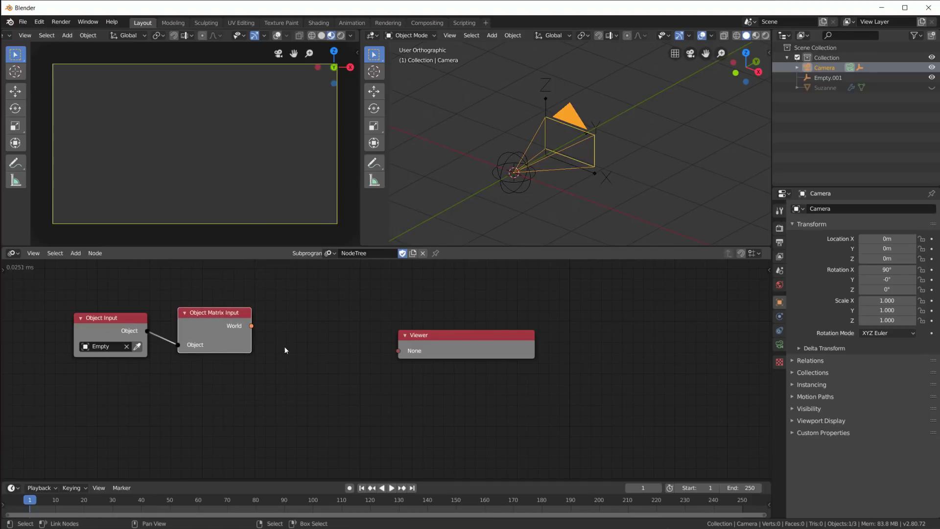
Connect the Object Matrix Input's World output to the Viewer and move the camera to about X -0.15, Y -0.28, Z -0.23 m.
{"action": "left_click_drag", "start_coordinate": [252, 326], "coordinate": [399, 351]}
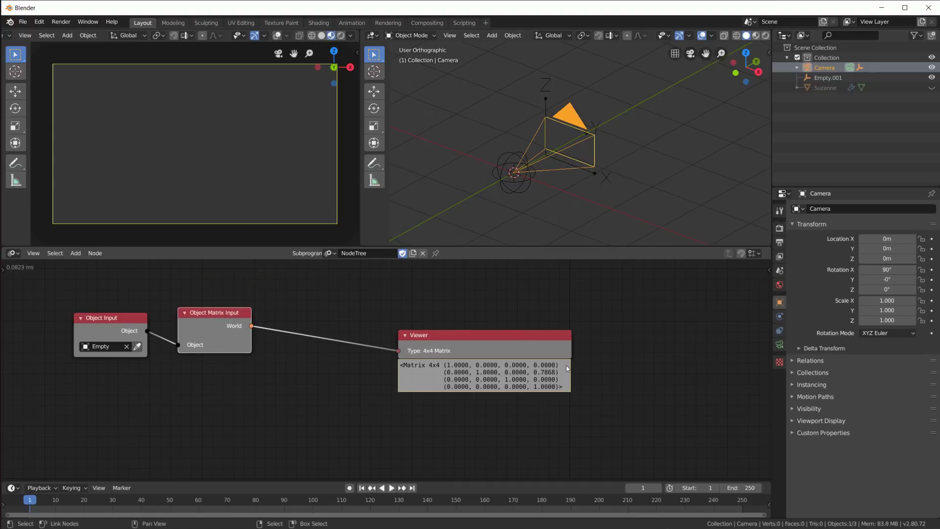
{"action": "left_click_drag", "start_coordinate": [520, 338], "coordinate": [526, 311]}
{"action": "key", "text": "g"}
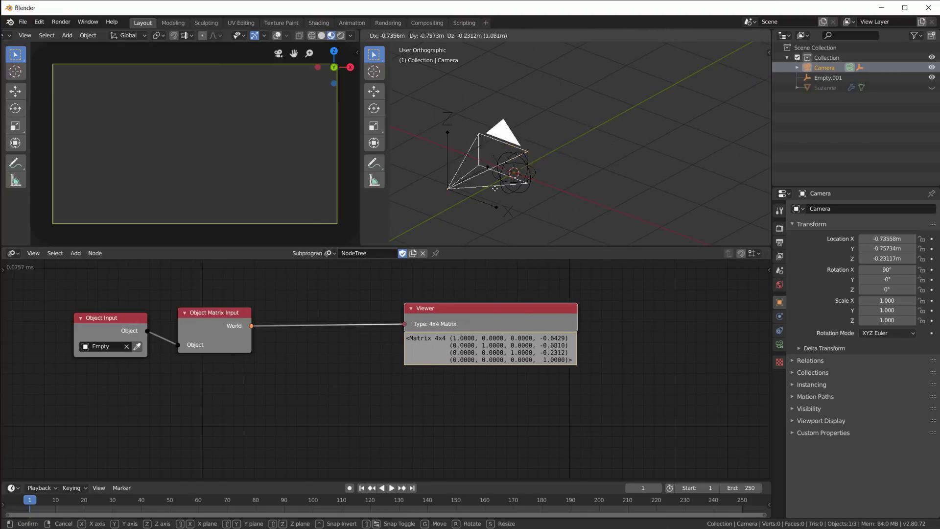
{"action": "left_click", "coordinate": [529, 198]}
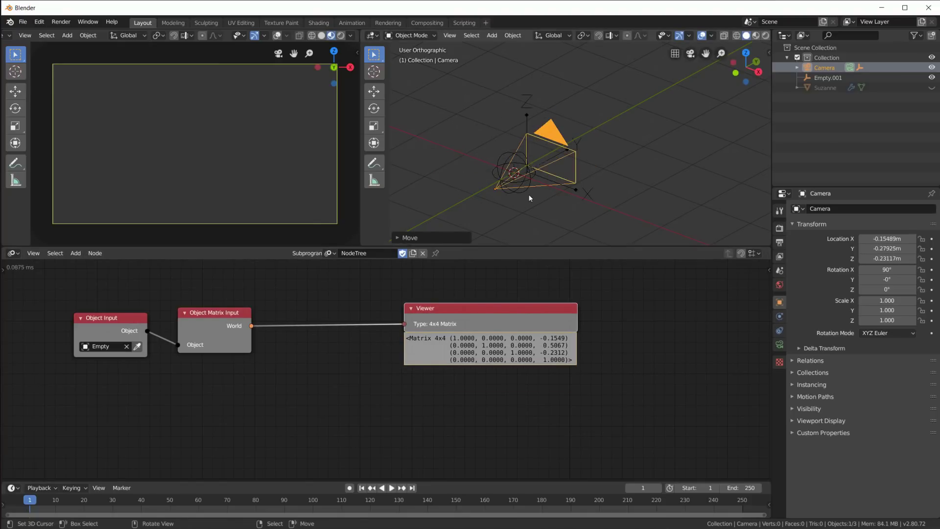
Select the Empty in the 3D viewport and delete the Viewer node from the node tree.
{"action": "left_click", "coordinate": [531, 117]}
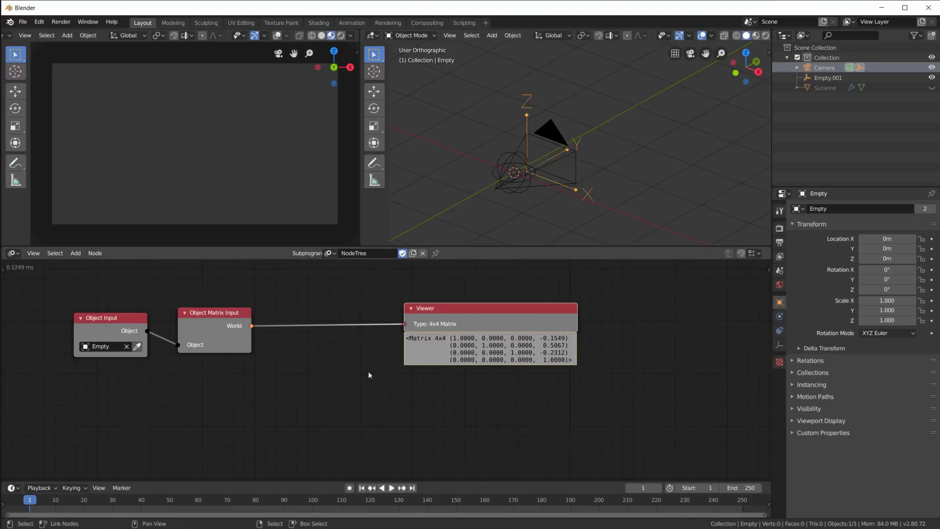
{"action": "left_click_drag", "start_coordinate": [468, 310], "coordinate": [564, 327]}
{"action": "key", "text": "x"}
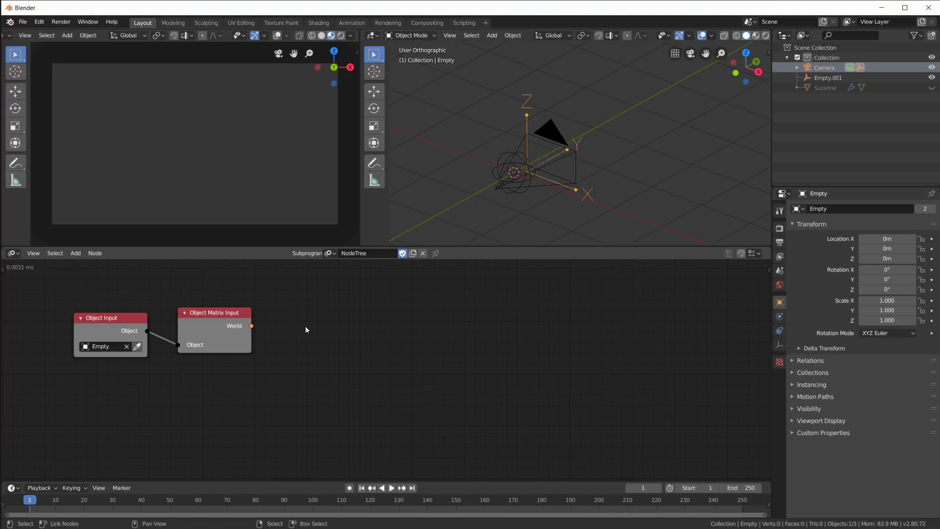
Add a Decompose Matrix node and connect the Object Matrix Input's World output to its Matrix input.
{"action": "key", "text": "shift+a"}
{"action": "mouse_move", "coordinate": [298, 272]}
{"action": "left_click", "coordinate": [381, 282]}
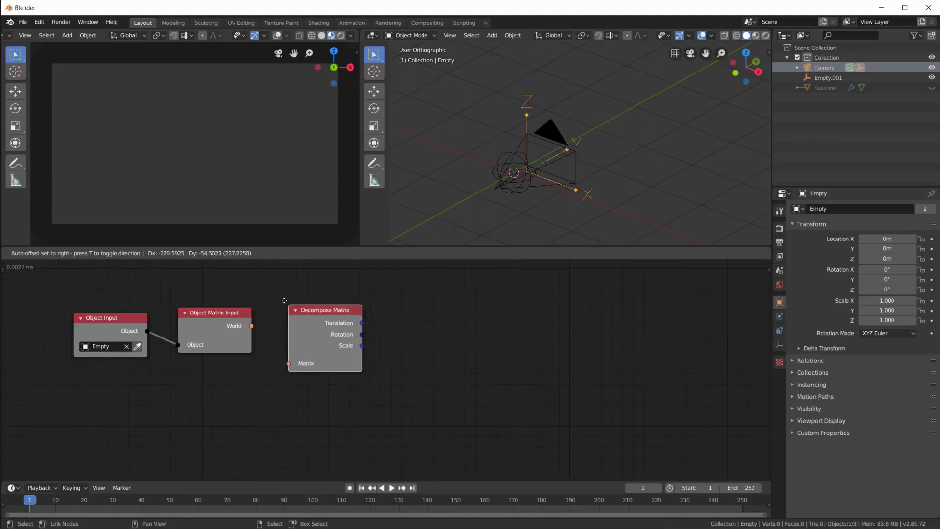
{"action": "left_click", "coordinate": [287, 288]}
{"action": "left_click_drag", "start_coordinate": [252, 326], "coordinate": [288, 351]}
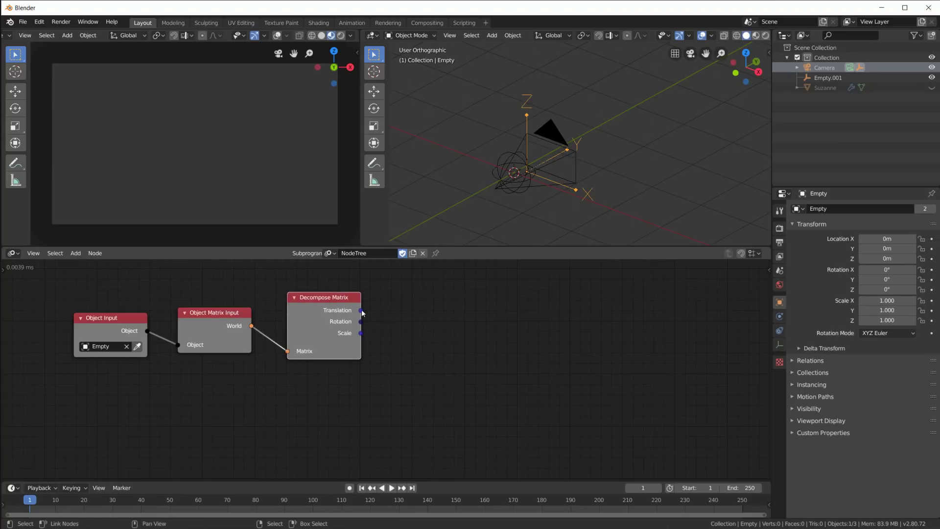
{"action": "left_click_drag", "start_coordinate": [362, 310], "coordinate": [445, 309]}
Delete the Object Input node and assign the Empty directly in the Object Matrix Input node.
{"action": "middle_click_drag", "start_coordinate": [500, 368], "coordinate": [504, 349]}
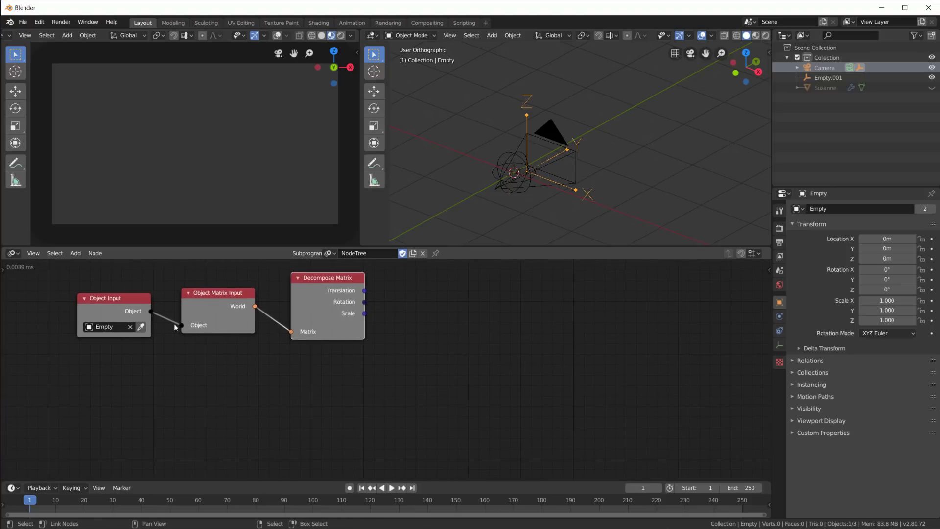
{"action": "left_click_drag", "start_coordinate": [181, 325], "coordinate": [162, 299]}
{"action": "left_click", "coordinate": [136, 299]}
{"action": "key", "text": "x"}
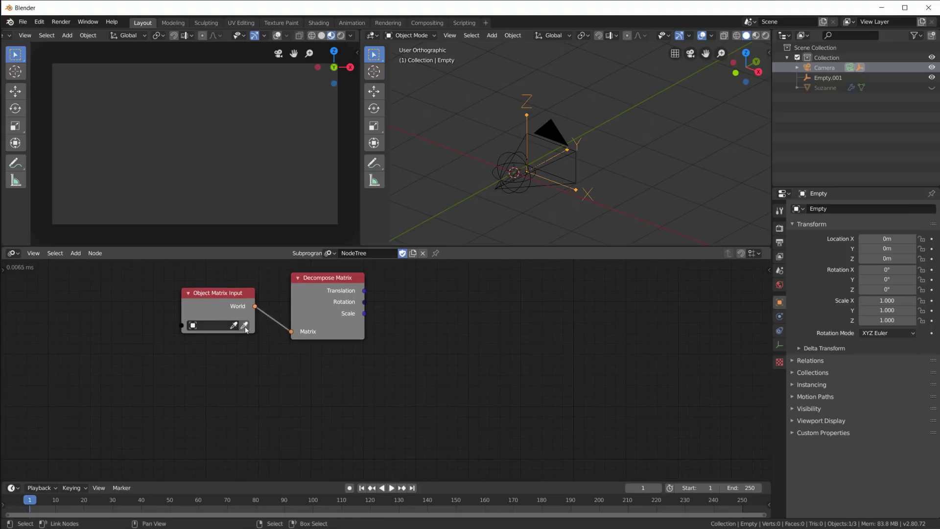
{"action": "left_click", "coordinate": [245, 326]}
{"action": "middle_click_drag", "start_coordinate": [334, 360], "coordinate": [329, 386]}
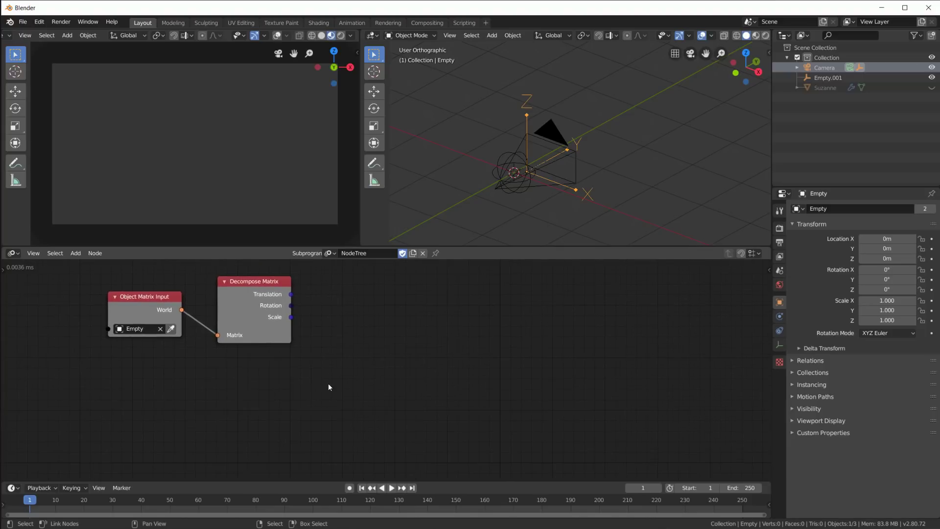
{"action": "middle_click_drag", "start_coordinate": [275, 367], "coordinate": [267, 370]}
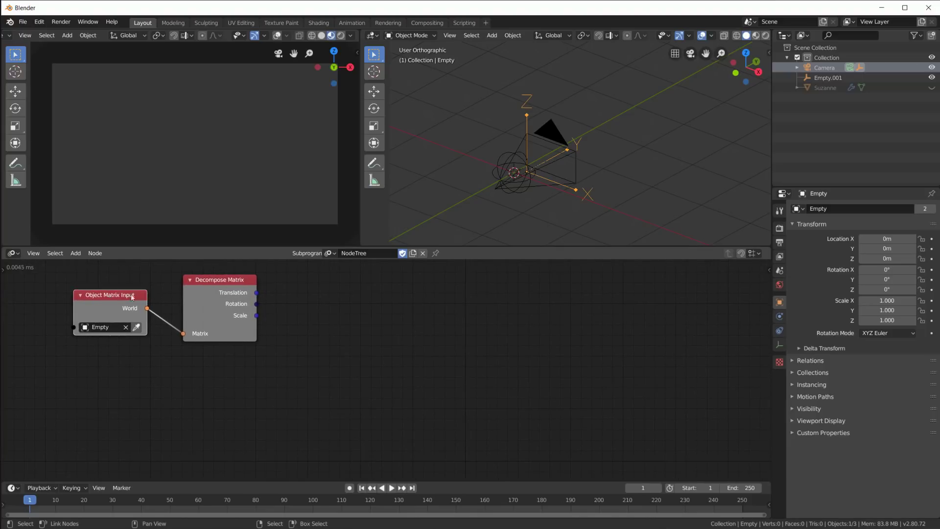
Duplicate the Object Matrix Input and Decompose Matrix nodes below the originals and assign the sphere empty, Empty.001, to the copy.
{"action": "left_click", "coordinate": [507, 161]}
{"action": "left_click", "coordinate": [116, 301]}
{"action": "left_click", "coordinate": [215, 287], "text": "shift"}
{"action": "key", "text": "shift+d"}
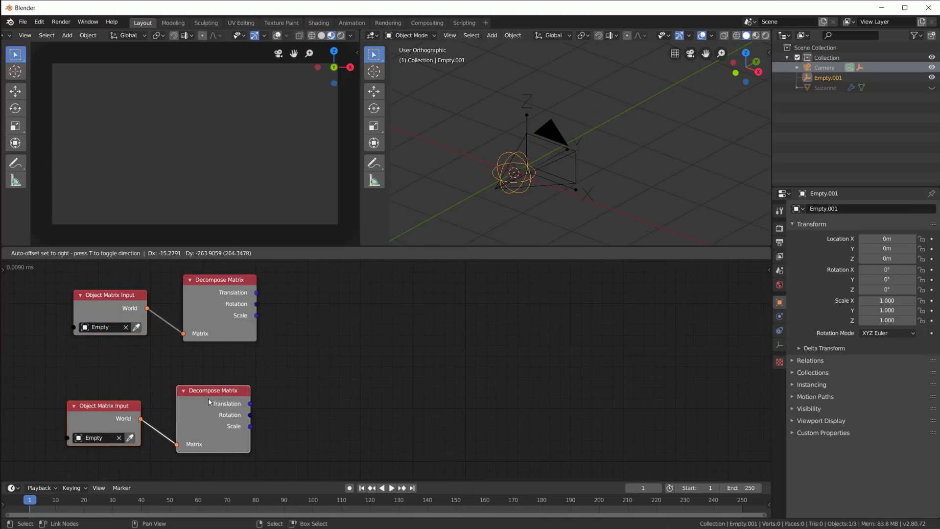
{"action": "left_click", "coordinate": [212, 461]}
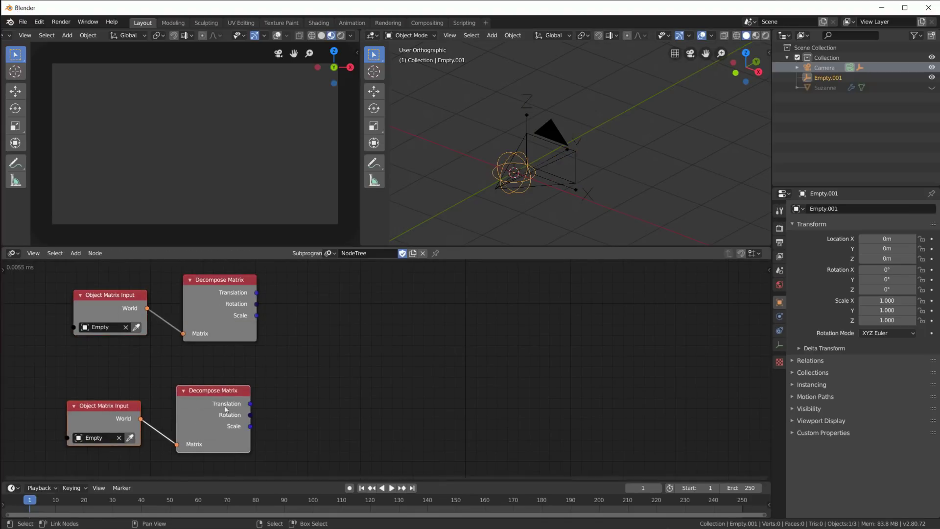
{"action": "left_click", "coordinate": [129, 438]}
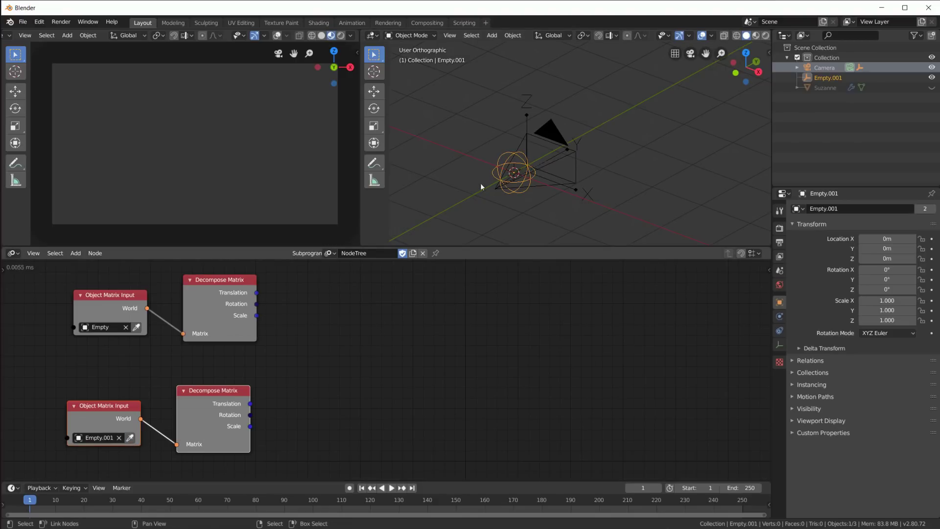
{"action": "left_click", "coordinate": [528, 115]}
{"action": "left_click", "coordinate": [505, 162]}
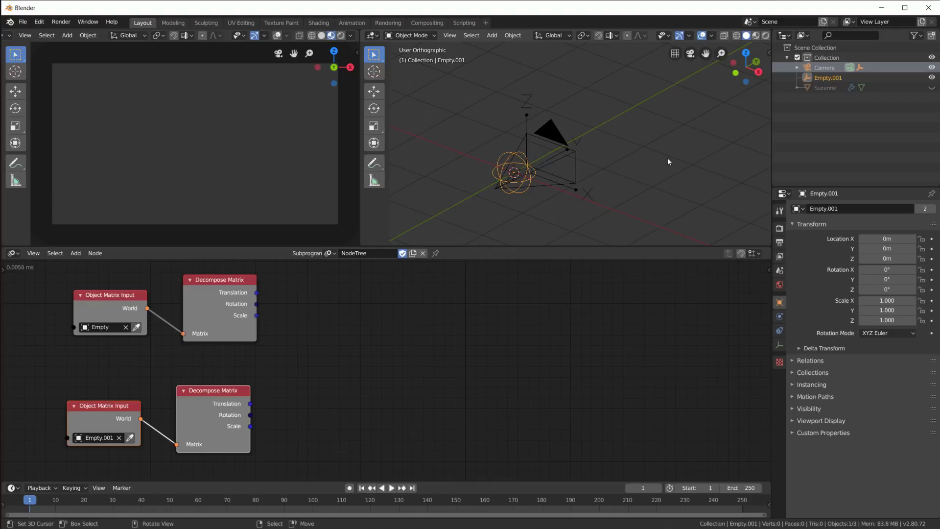
{"action": "left_click", "coordinate": [527, 119]}
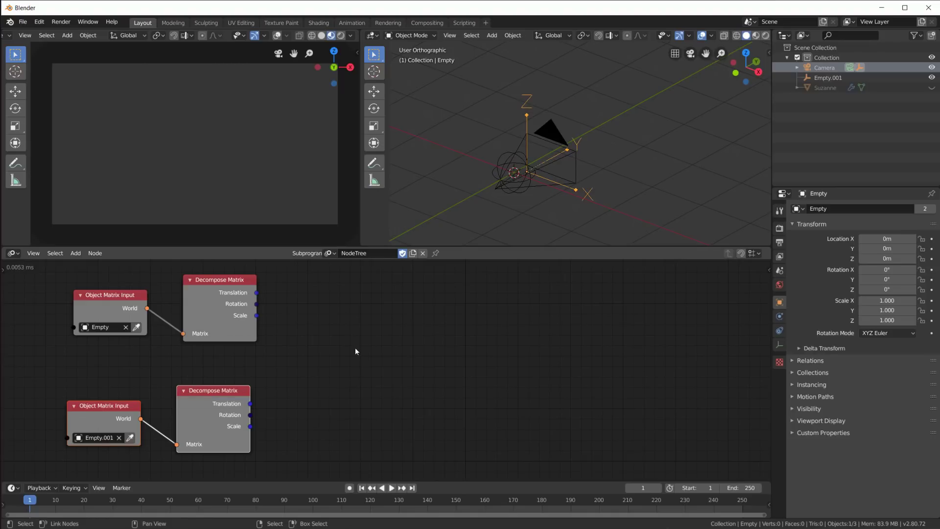
Add a Vector Math node beside the Decompose Matrix nodes and set its operation to Subtract.
{"action": "key", "text": "shift+a"}
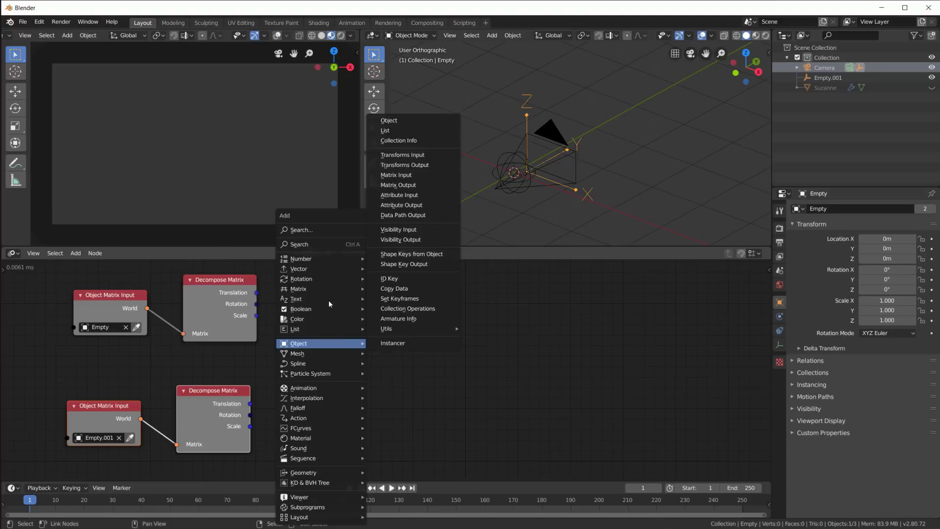
{"action": "mouse_move", "coordinate": [327, 269]}
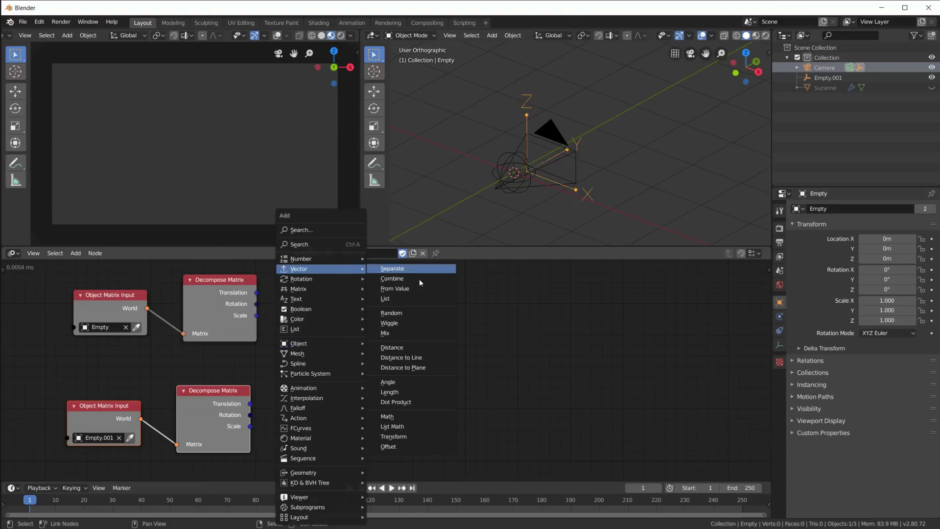
{"action": "left_click", "coordinate": [407, 416]}
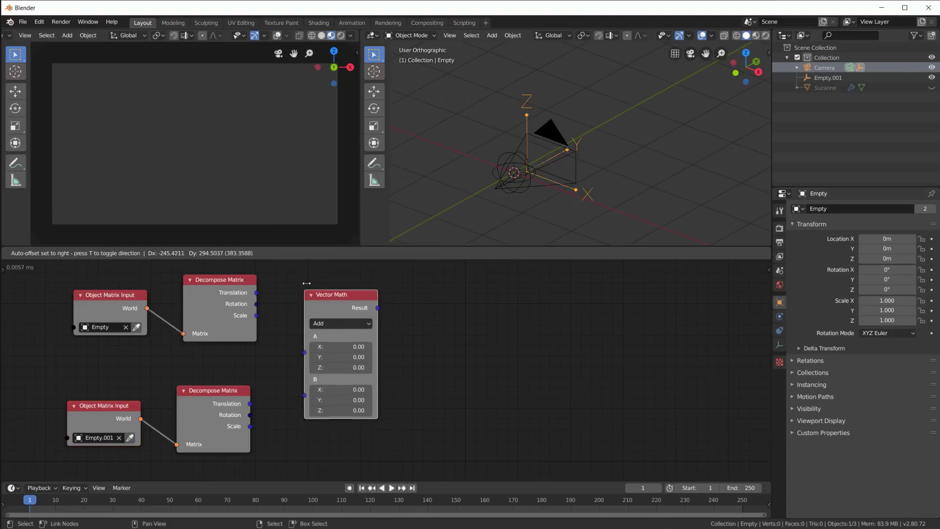
{"action": "left_click", "coordinate": [324, 316]}
{"action": "left_click", "coordinate": [323, 316]}
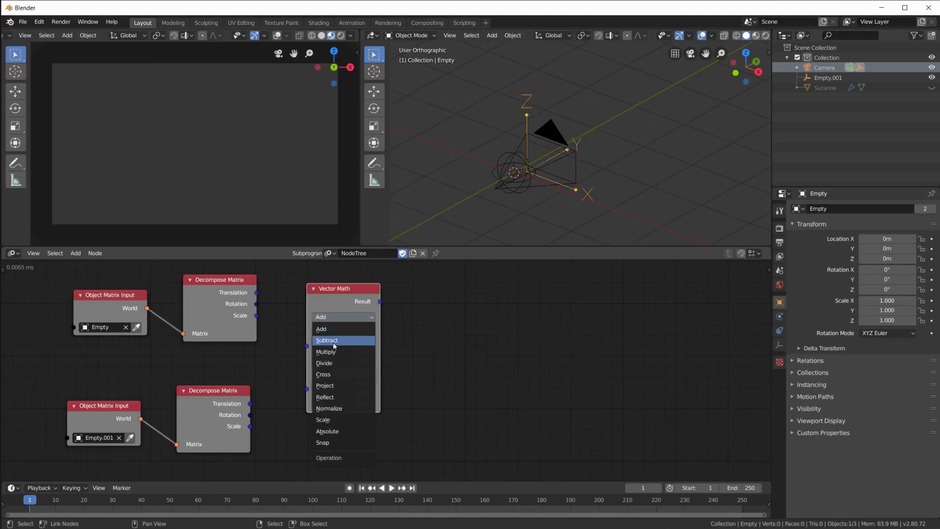
{"action": "left_click", "coordinate": [325, 341]}
Connect the Empty's Translation to the Subtract node's A input and Empty.001's Translation to B, and tidy the node layout.
{"action": "left_click_drag", "start_coordinate": [257, 293], "coordinate": [307, 346]}
{"action": "left_click_drag", "start_coordinate": [250, 404], "coordinate": [307, 357]}
{"action": "left_click_drag", "start_coordinate": [189, 398], "coordinate": [197, 394]}
{"action": "left_click_drag", "start_coordinate": [232, 287], "coordinate": [235, 288]}
{"action": "left_click_drag", "start_coordinate": [320, 347], "coordinate": [325, 364]}
{"action": "left_click_drag", "start_coordinate": [350, 317], "coordinate": [338, 335]}
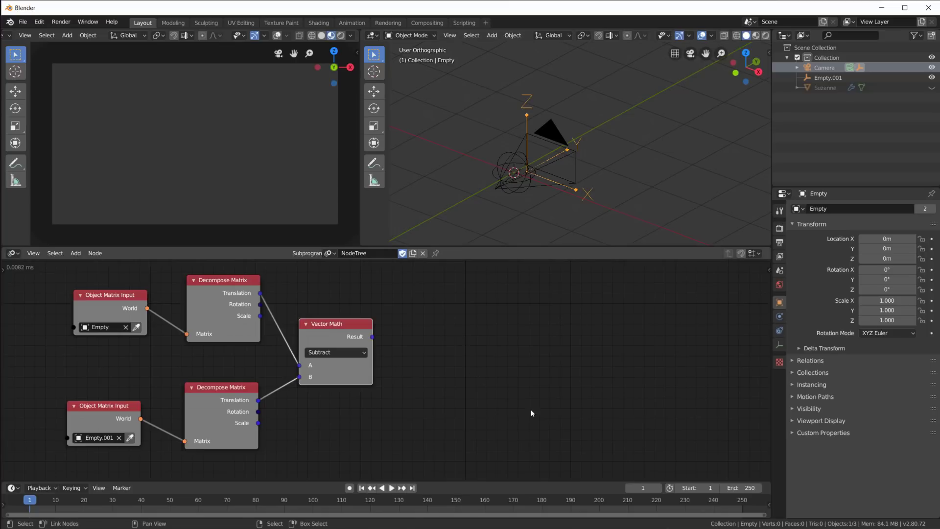
Add an Offset Vector node beyond the Subtract node and try linking Empty.001's Translation to its Vectors input.
{"action": "mouse_move", "coordinate": [521, 410]}
{"action": "middle_mouse_down"}
{"action": "mouse_move", "coordinate": [474, 398]}
{"action": "mouse_move", "coordinate": [507, 397]}
{"action": "middle_mouse_up"}
{"action": "key", "text": "shift+a"}
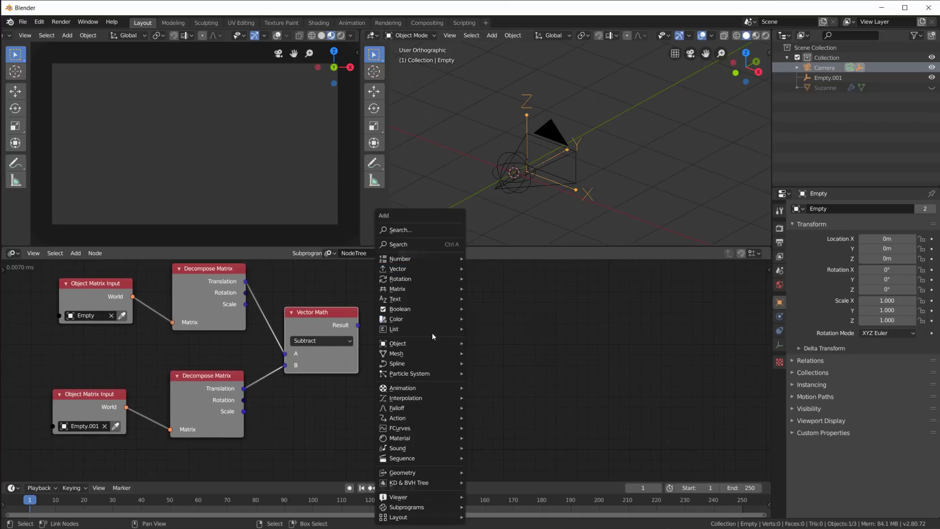
{"action": "mouse_move", "coordinate": [426, 269]}
{"action": "left_click", "coordinate": [495, 446]}
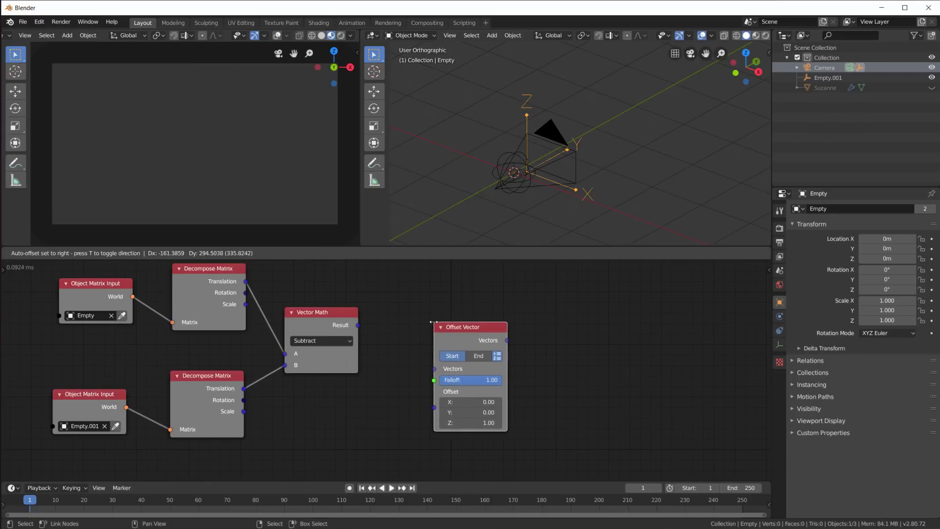
{"action": "left_click", "coordinate": [434, 322]}
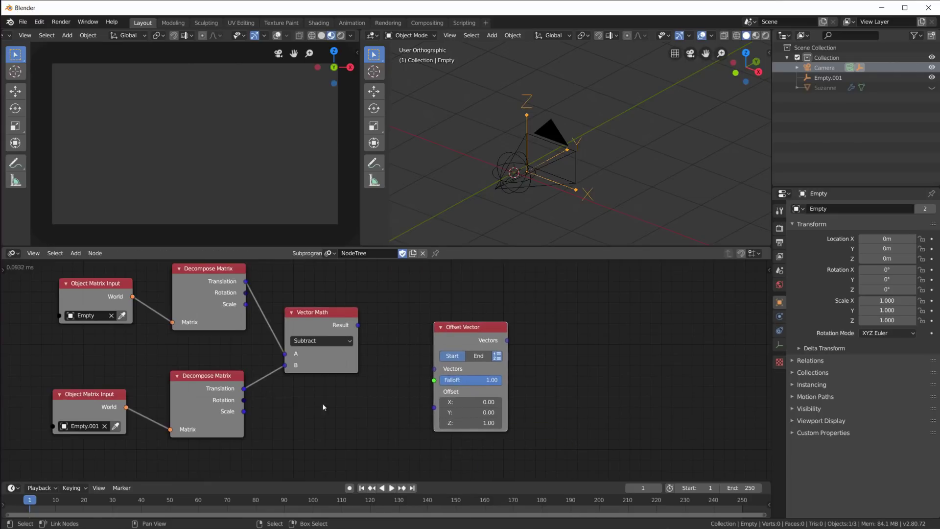
{"action": "left_click_drag", "start_coordinate": [243, 388], "coordinate": [442, 374]}
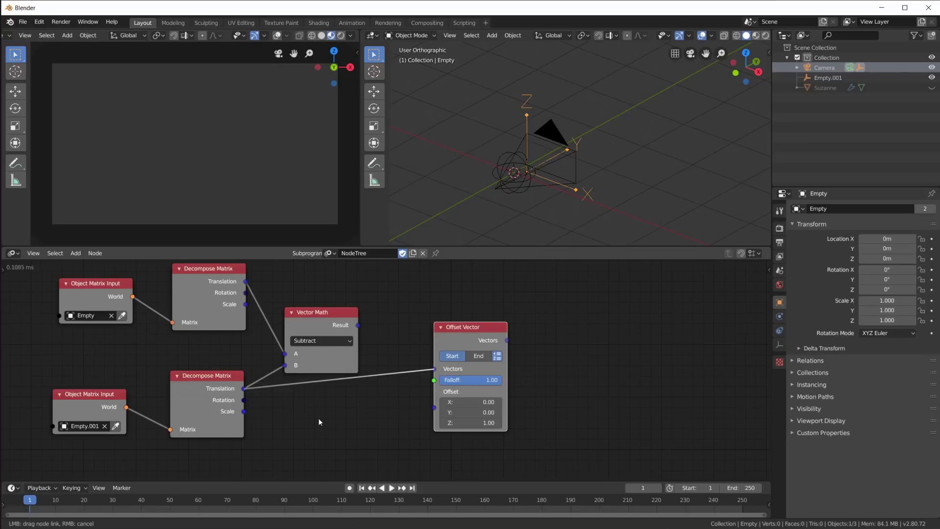
{"action": "left_click_drag", "start_coordinate": [319, 418], "coordinate": [318, 416]}
Show the node editor's tool settings and turn off the Always option under Auto Execution.
{"action": "key", "text": "n"}
{"action": "key", "text": "n"}
{"action": "key", "text": "t"}
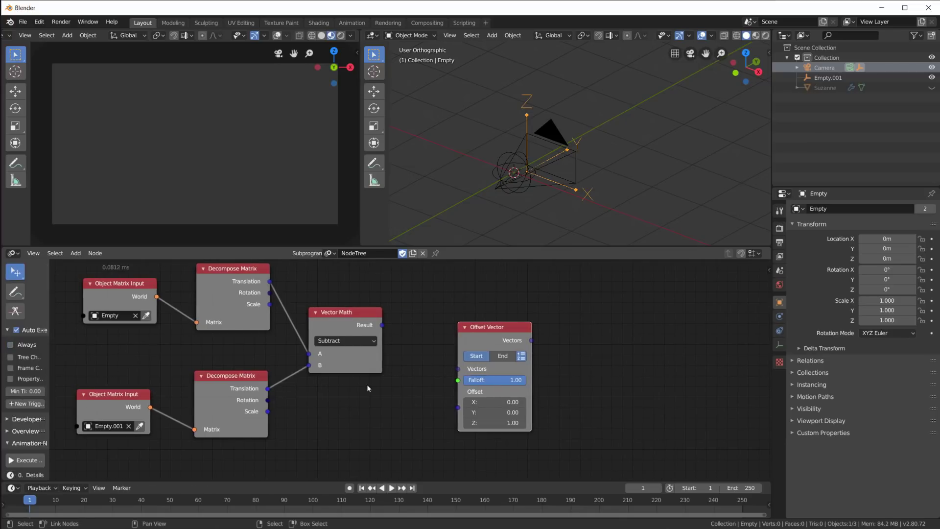
Connect Empty.001's Translation to the Offset Vector's Vector input and the Subtract node's Result to its Offset input.
{"action": "mouse_move", "coordinate": [268, 388]}
{"action": "left_mouse_down"}
{"action": "mouse_move", "coordinate": [461, 392]}
{"action": "mouse_move", "coordinate": [461, 409]}
{"action": "mouse_move", "coordinate": [464, 368]}
{"action": "mouse_move", "coordinate": [269, 388]}
{"action": "left_mouse_up"}
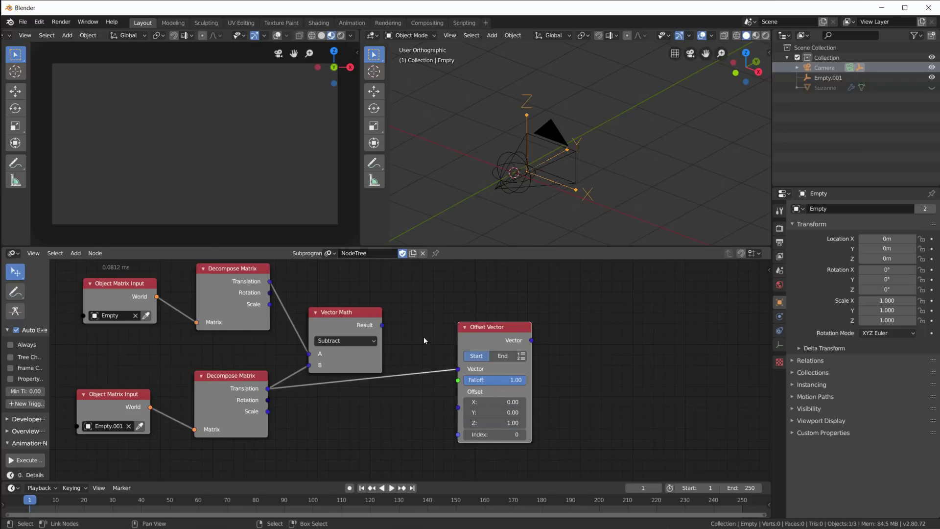
{"action": "left_click_drag", "start_coordinate": [382, 325], "coordinate": [465, 413]}
{"action": "left_click_drag", "start_coordinate": [492, 331], "coordinate": [490, 345]}
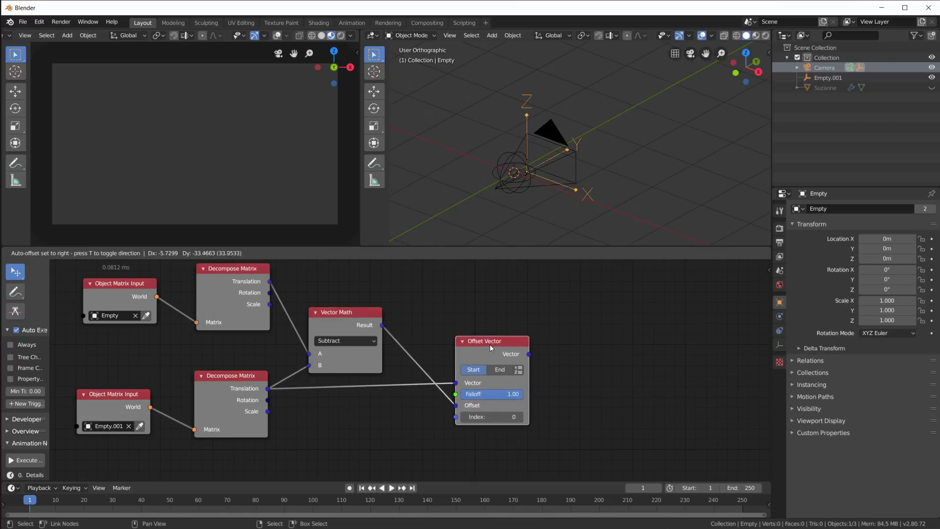
Set the Offset Vector node's Falloff to 0.05 and move the node closer to the Subtract node.
{"action": "left_click", "coordinate": [495, 396]}
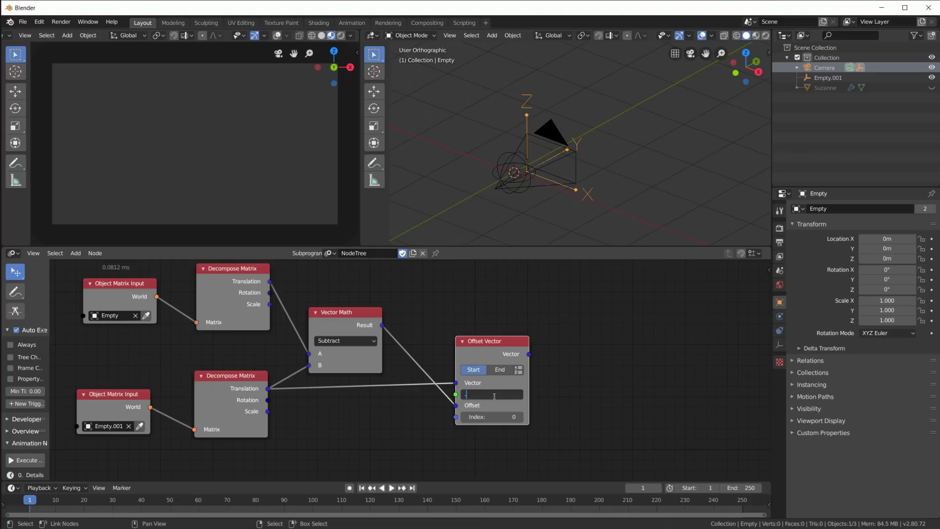
{"action": "scroll", "coordinate": [495, 395], "scroll_direction": "down", "scroll_amount": 1}
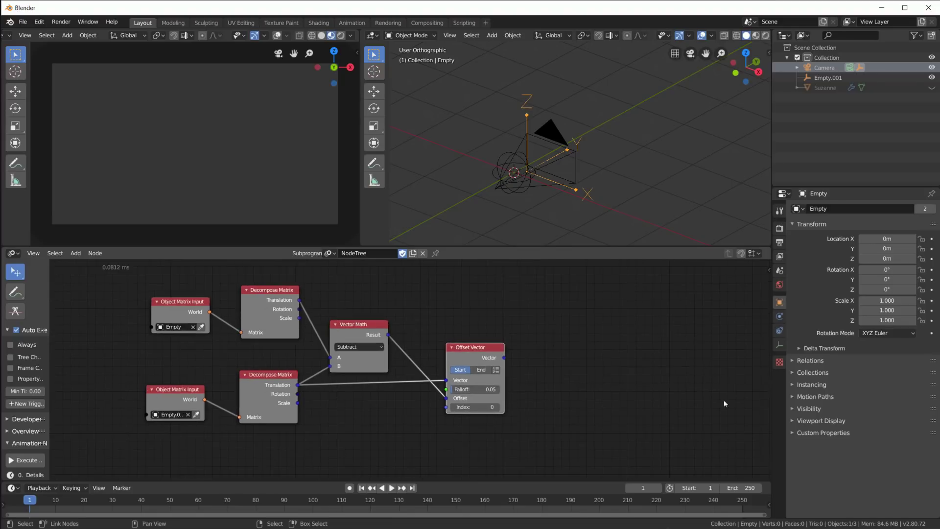
{"action": "left_click_drag", "start_coordinate": [463, 355], "coordinate": [432, 364]}
Add an Object Transforms Output node beyond Offset Vector and shift Empty.001's Object Matrix Input node away from its Decompose Matrix node.
{"action": "key", "text": "shift+a"}
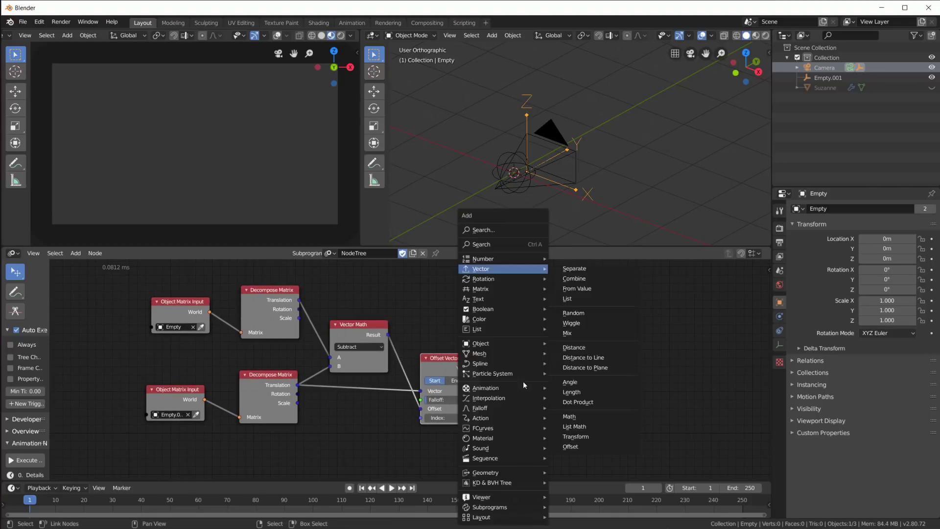
{"action": "mouse_move", "coordinate": [507, 343]}
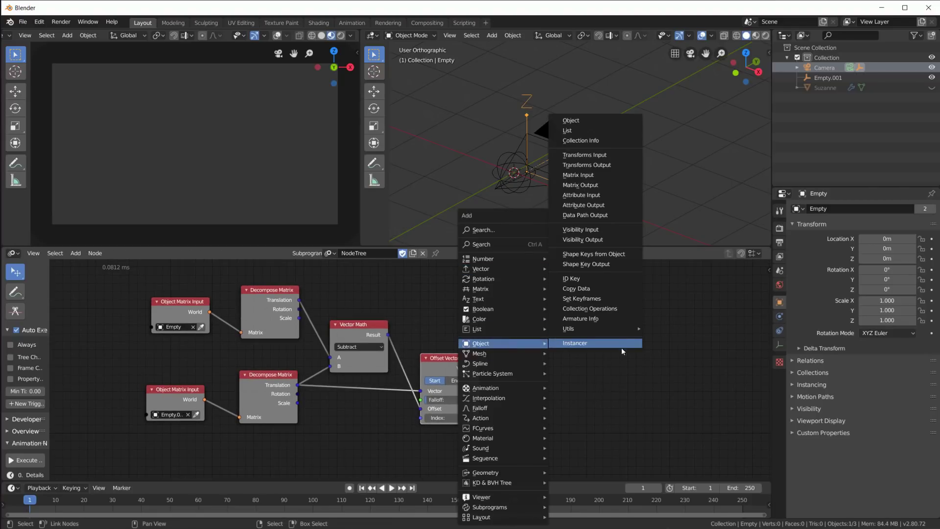
{"action": "left_click", "coordinate": [602, 166]}
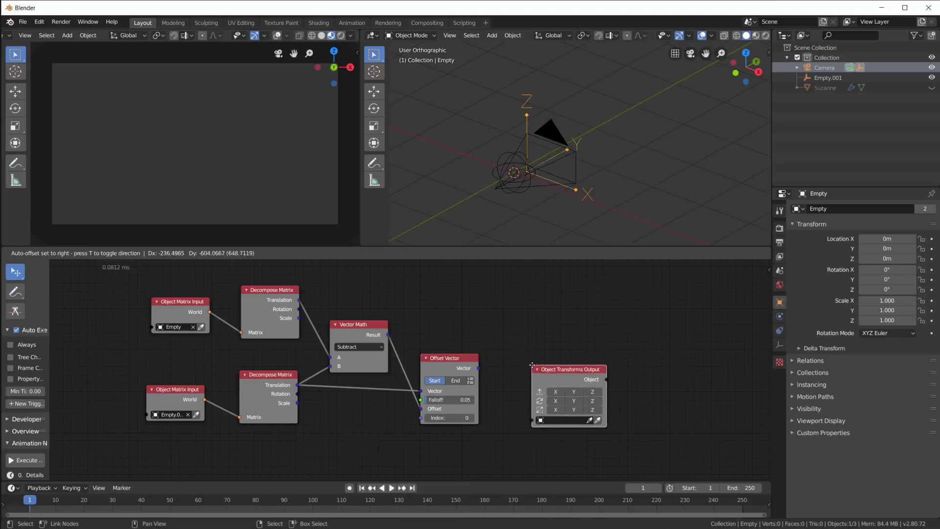
{"action": "left_click", "coordinate": [534, 369]}
{"action": "left_click_drag", "start_coordinate": [191, 401], "coordinate": [172, 409]}
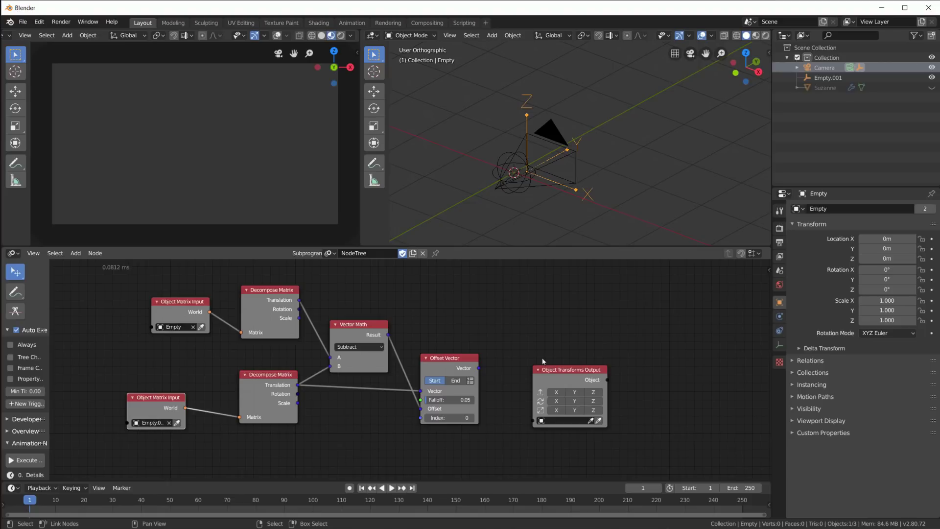
Assign Empty.001 to the Object Transforms Output node and enable its X, Y and Z location channels.
{"action": "left_click", "coordinate": [498, 162]}
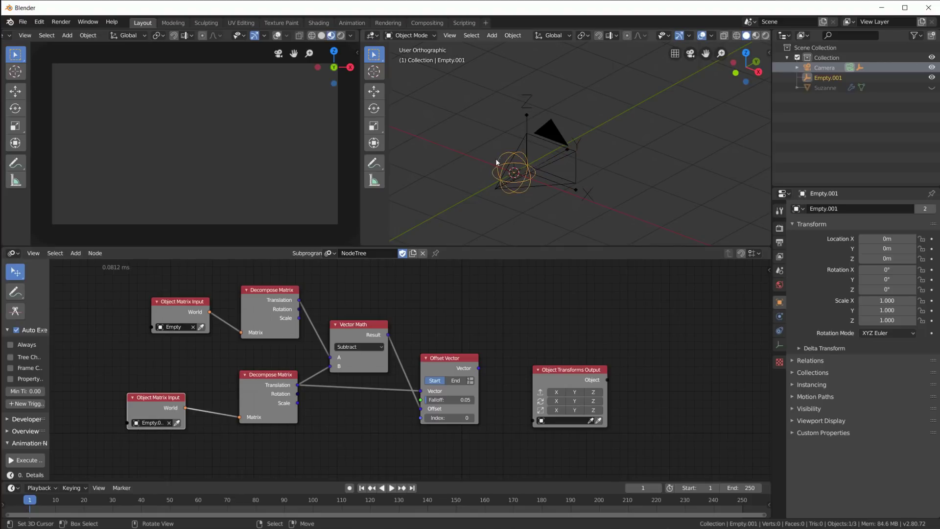
{"action": "left_click", "coordinate": [599, 420]}
{"action": "left_click_drag", "start_coordinate": [557, 392], "coordinate": [610, 394]}
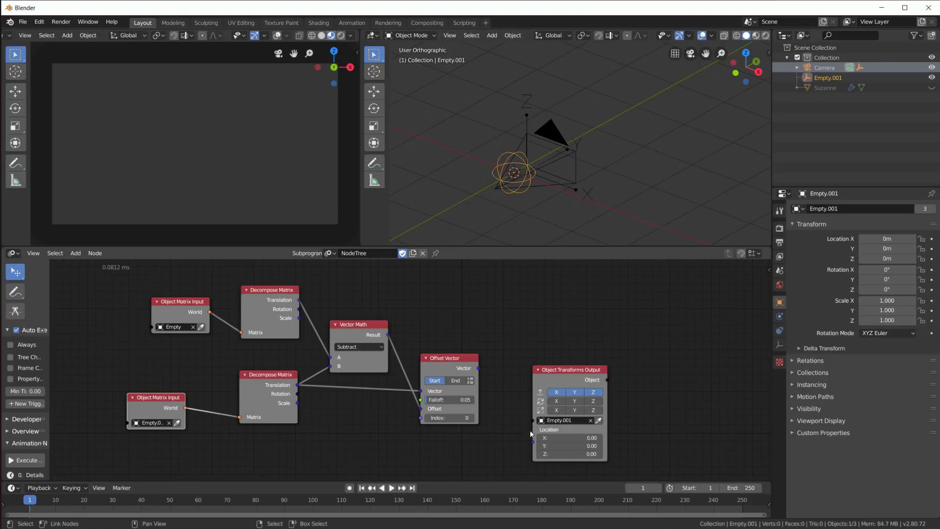
Connect Offset Vector's Vector output to the Location input of Object Transforms Output and unhide Suzanne.
{"action": "left_click_drag", "start_coordinate": [532, 436], "coordinate": [479, 368]}
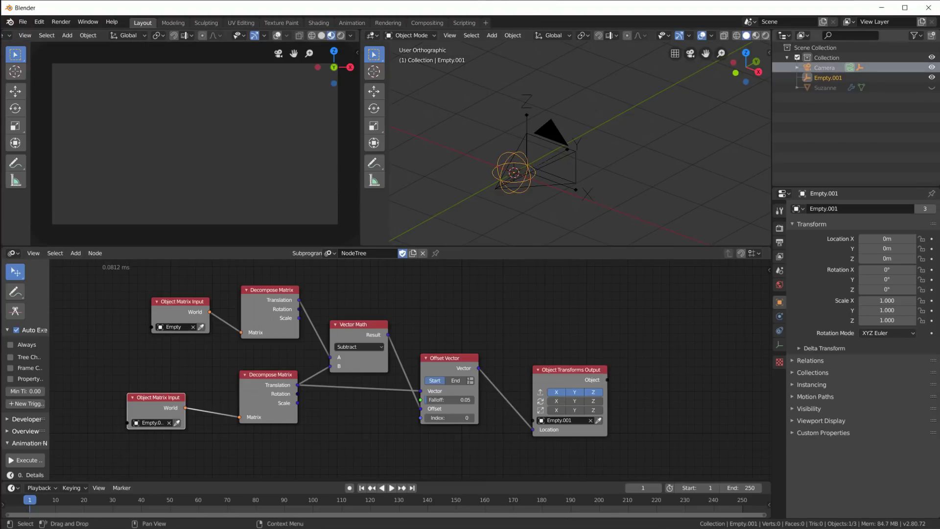
{"action": "left_click", "coordinate": [932, 87]}
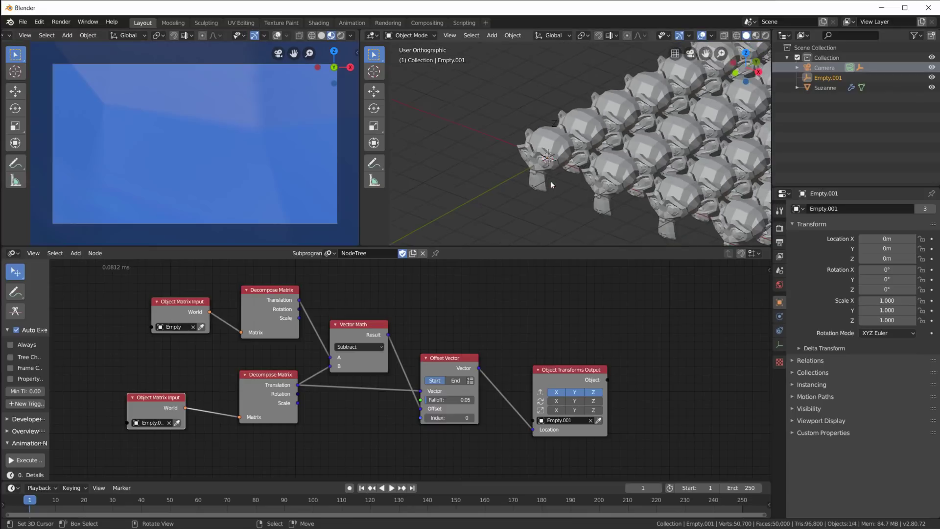
Aim the camera down at the monkey heads and set its depth of field to focus on Empty.001.
{"action": "scroll", "coordinate": [551, 185], "scroll_direction": "down", "scroll_amount": 3}
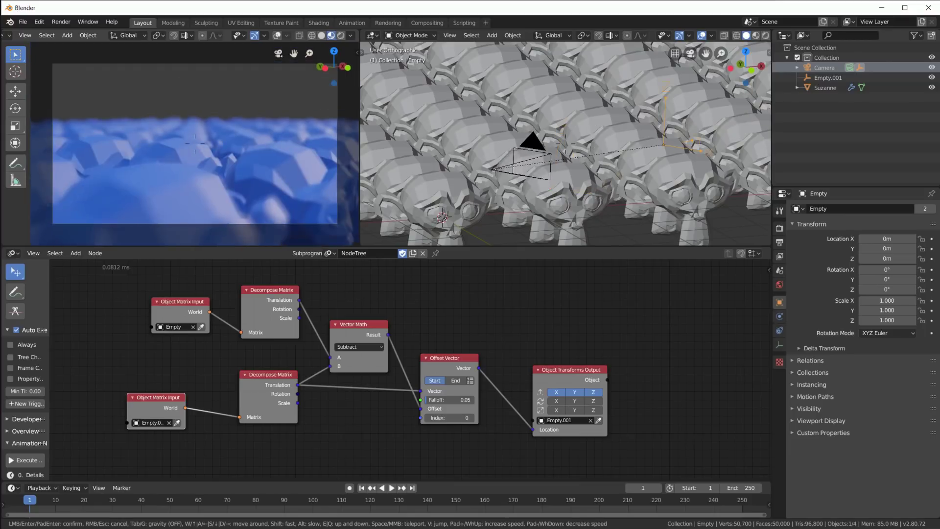
{"action": "left_click", "coordinate": [195, 144]}
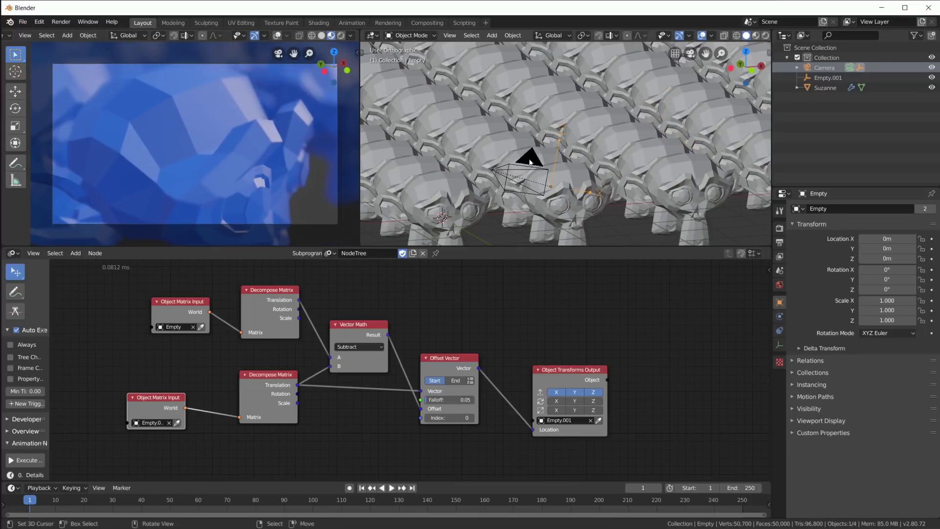
{"action": "right_click", "coordinate": [529, 162]}
{"action": "scroll", "coordinate": [606, 222], "scroll_direction": "down", "scroll_amount": 3}
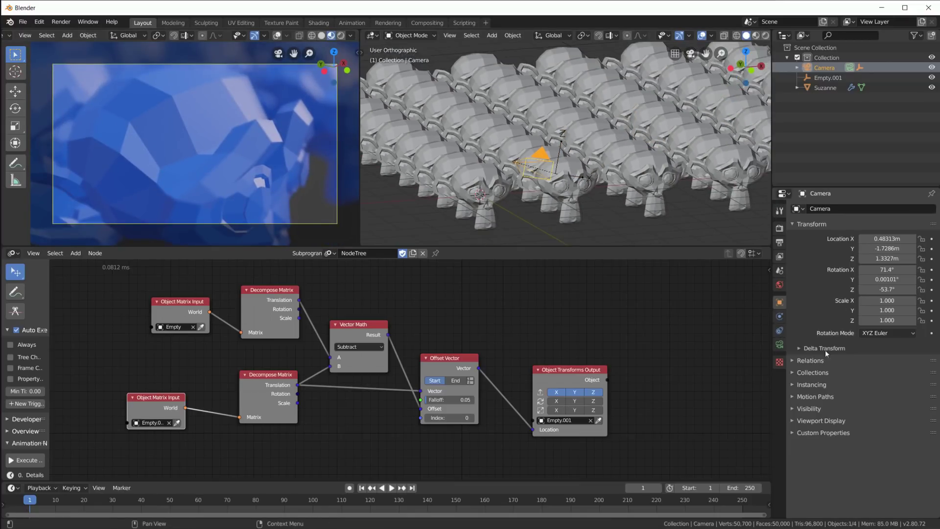
{"action": "left_click", "coordinate": [780, 344]}
{"action": "left_click", "coordinate": [902, 347]}
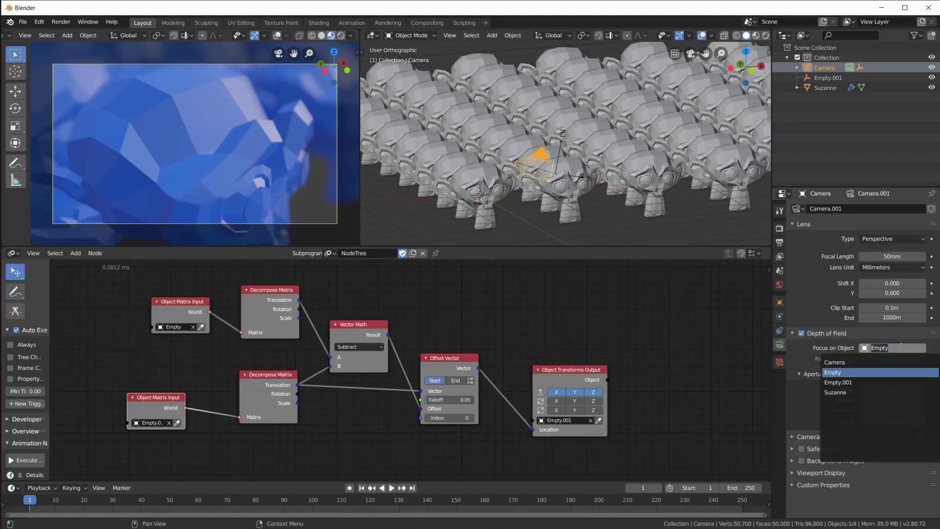
{"action": "left_click", "coordinate": [863, 383]}
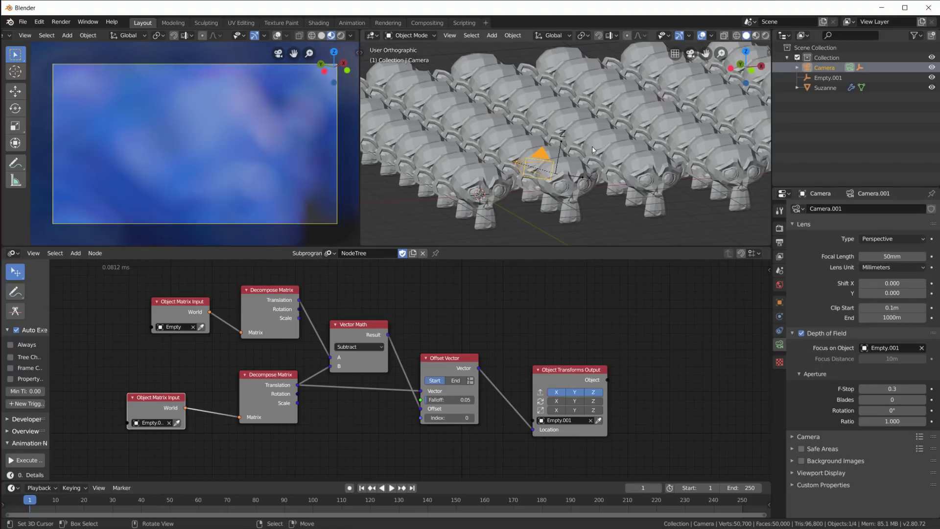
Enable Always under the node tree's auto execution and move the camera so it overlooks the grid of monkey heads.
{"action": "scroll", "coordinate": [592, 147], "scroll_direction": "down", "scroll_amount": 3}
{"action": "scroll", "coordinate": [592, 147], "scroll_direction": "up", "scroll_amount": 2}
{"action": "scroll", "coordinate": [592, 146], "scroll_direction": "up", "scroll_amount": 3}
{"action": "middle_click_drag", "start_coordinate": [592, 147], "coordinate": [654, 173]}
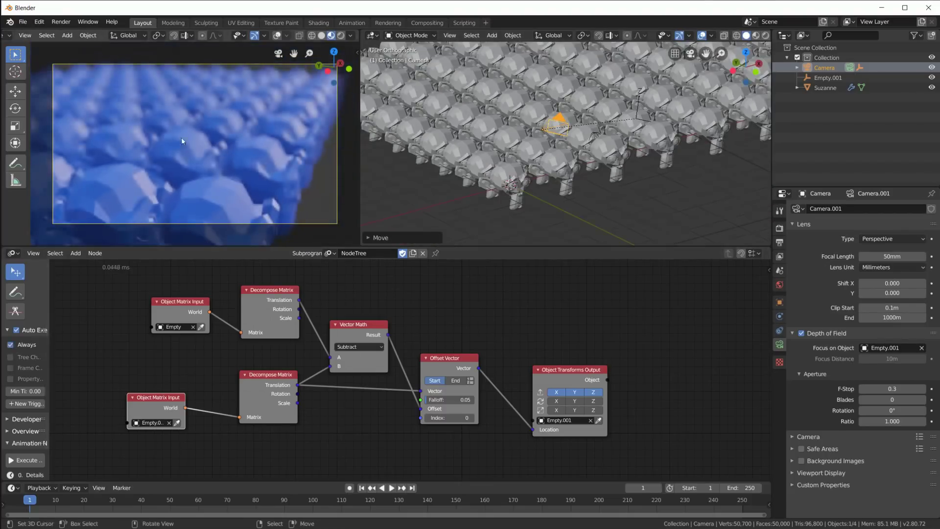
Select the sphere empty Empty.001 among the monkey heads in the 3D viewport.
{"action": "left_click", "coordinate": [639, 118]}
{"action": "mouse_move", "coordinate": [660, 123]}
{"action": "middle_mouse_down"}
{"action": "mouse_move", "coordinate": [682, 119]}
{"action": "mouse_move", "coordinate": [673, 129]}
{"action": "middle_mouse_up"}
{"action": "middle_click_drag", "start_coordinate": [671, 132], "coordinate": [674, 177], "text": "shift"}
{"action": "middle_click_drag", "start_coordinate": [674, 177], "coordinate": [628, 172]}
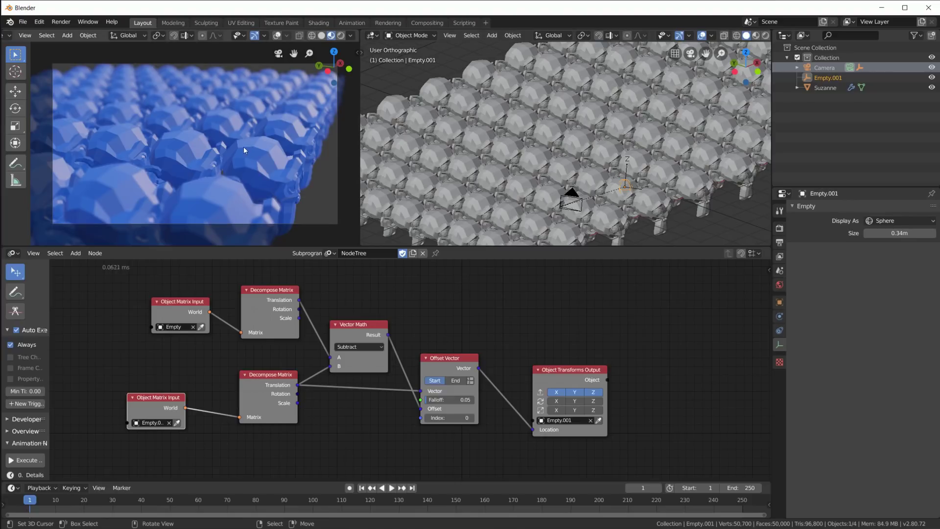
Test the gradual autofocus by aiming the camera alternately at near and distant heads with walk navigation.
{"action": "key", "text": "shift+grave"}
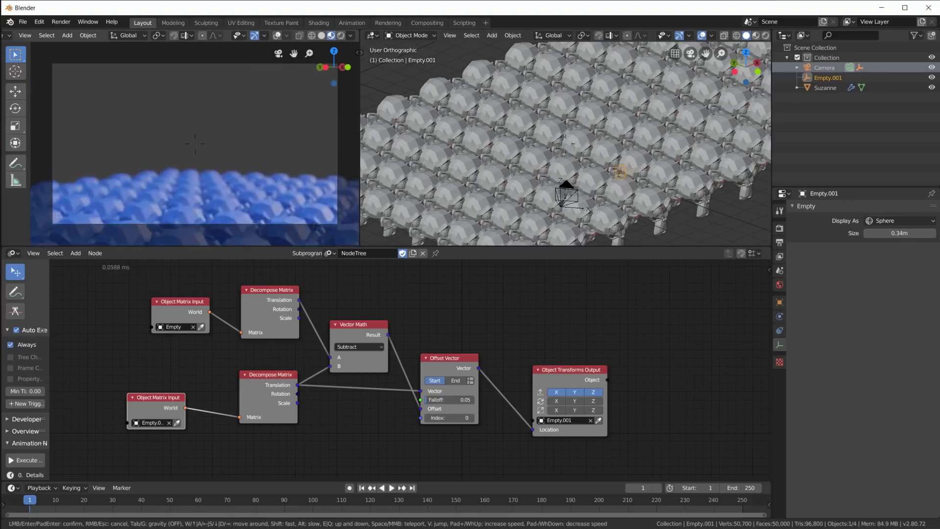
{"action": "key", "text": "w"}
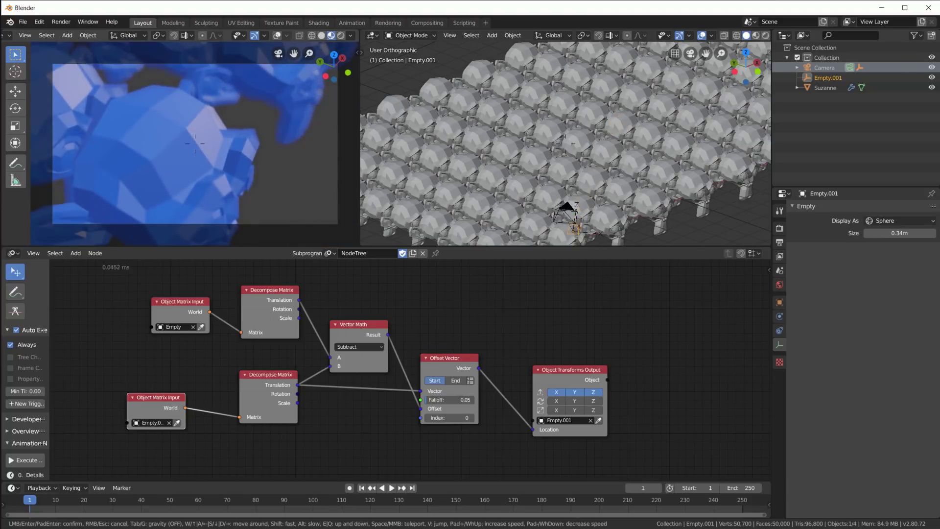
{"action": "key", "text": "s"}
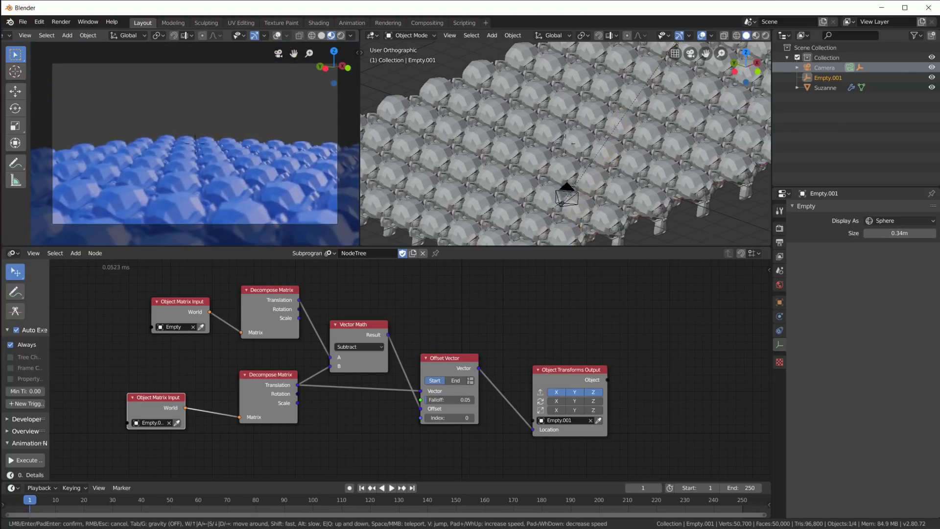
{"action": "key", "text": "w"}
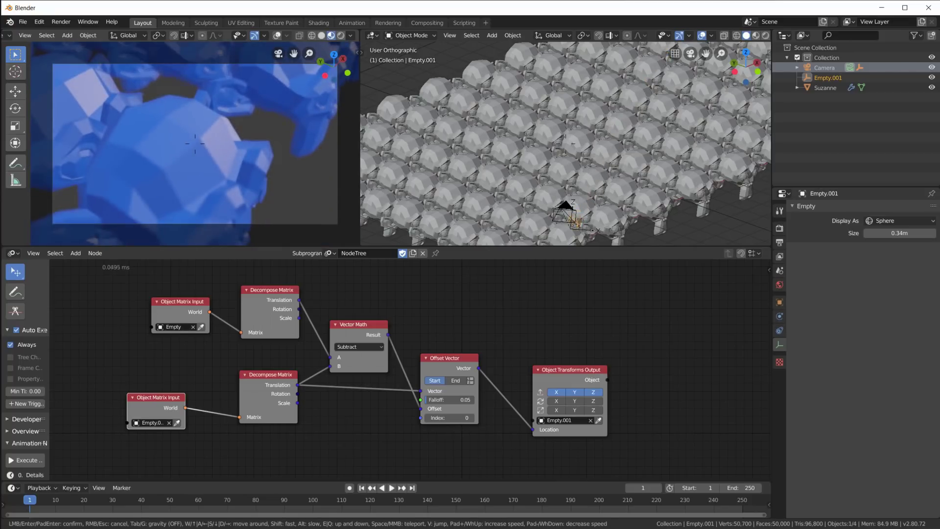
{"action": "key", "text": "s"}
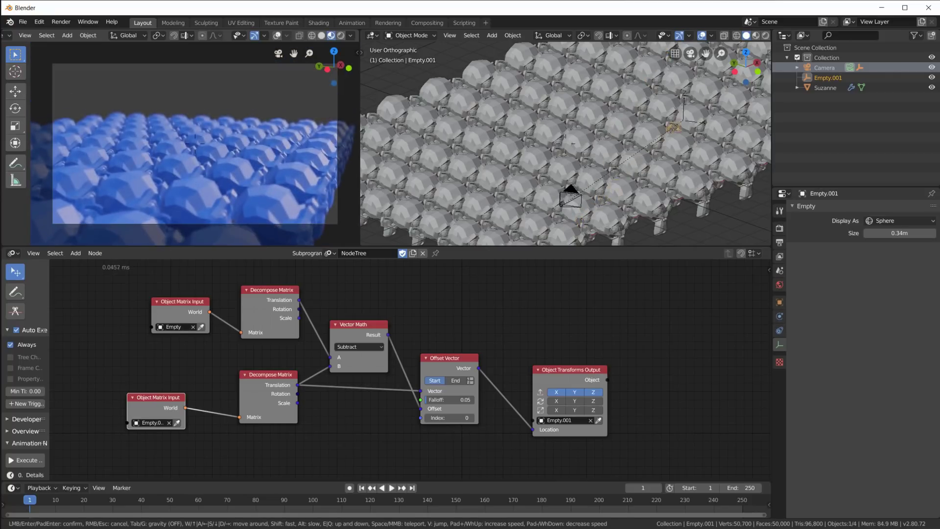
{"action": "left_click", "coordinate": [249, 171]}
Maximize the camera view, examine the focus transition between close and far heads in walk navigation, and restore the split layout.
{"action": "key", "text": "ctrl+space"}
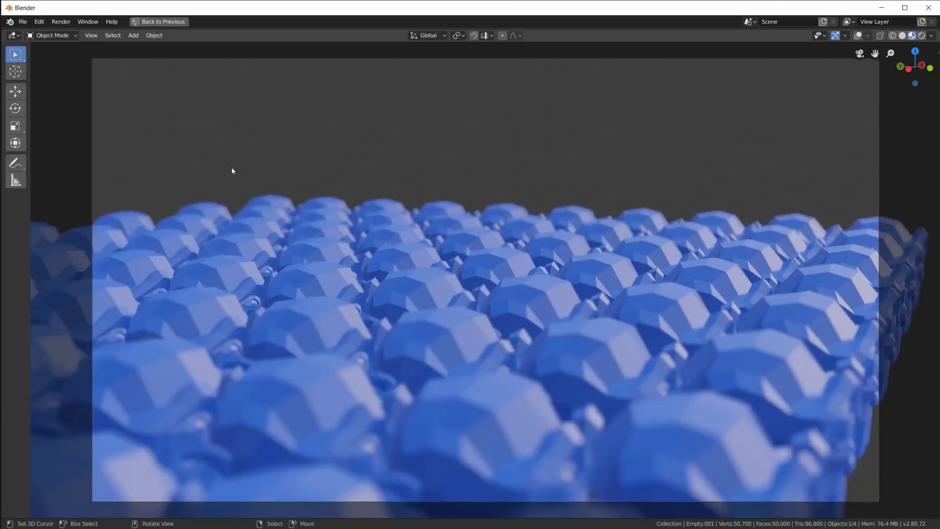
{"action": "key", "text": "q"}
{"action": "left_click", "coordinate": [474, 308]}
{"action": "key", "text": "w"}
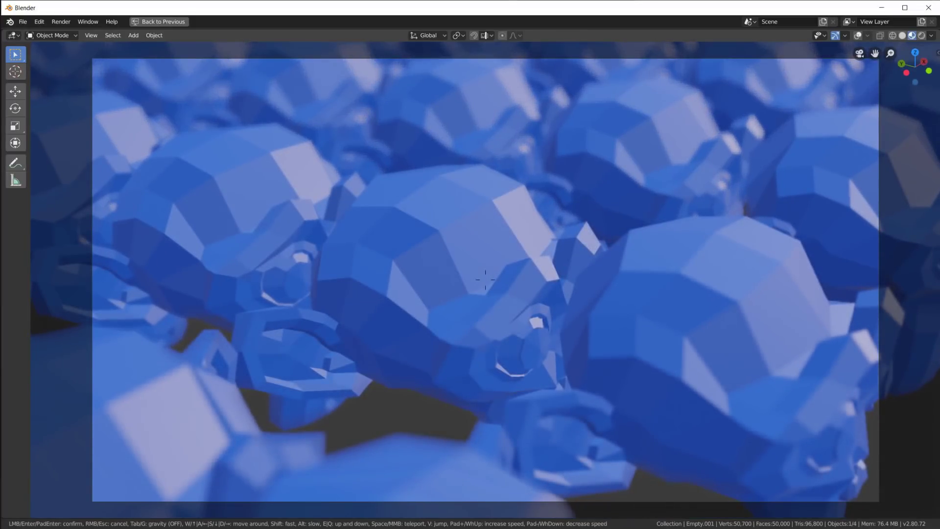
{"action": "key", "text": "s"}
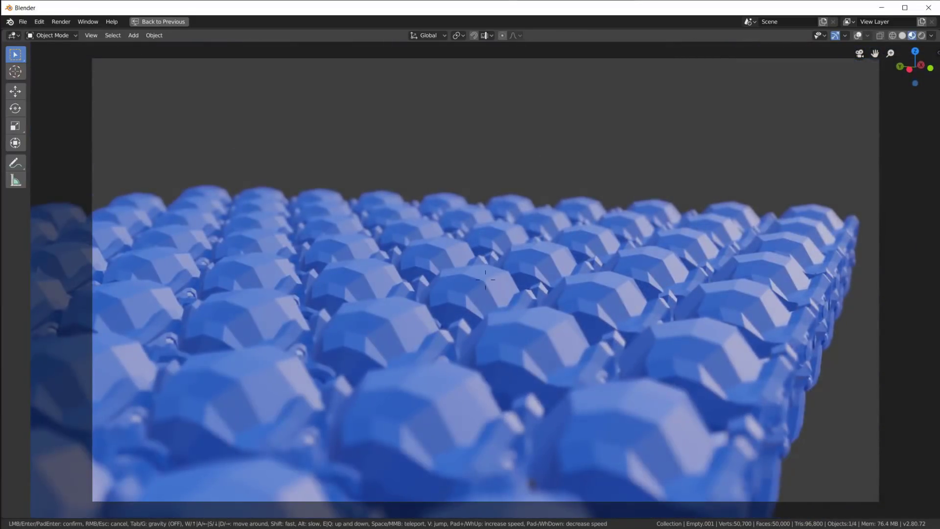
{"action": "key", "text": "w"}
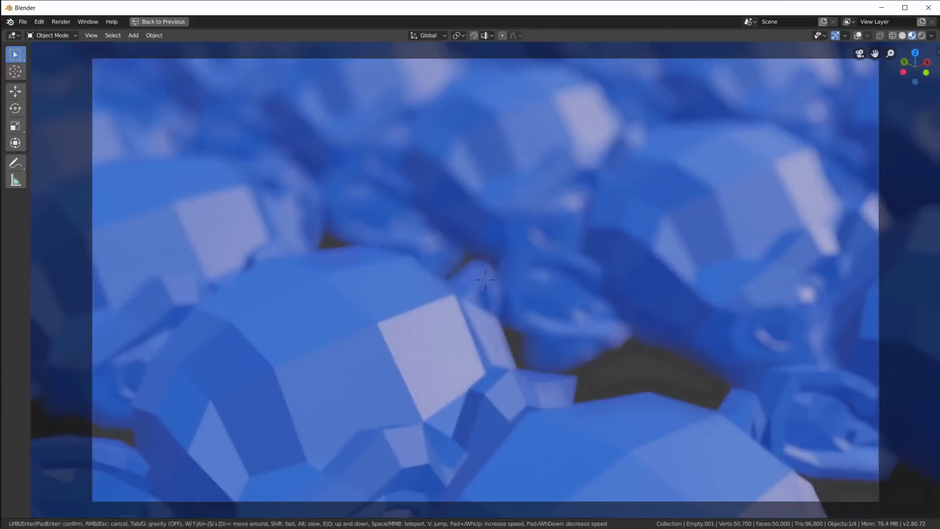
{"action": "key", "text": "s"}
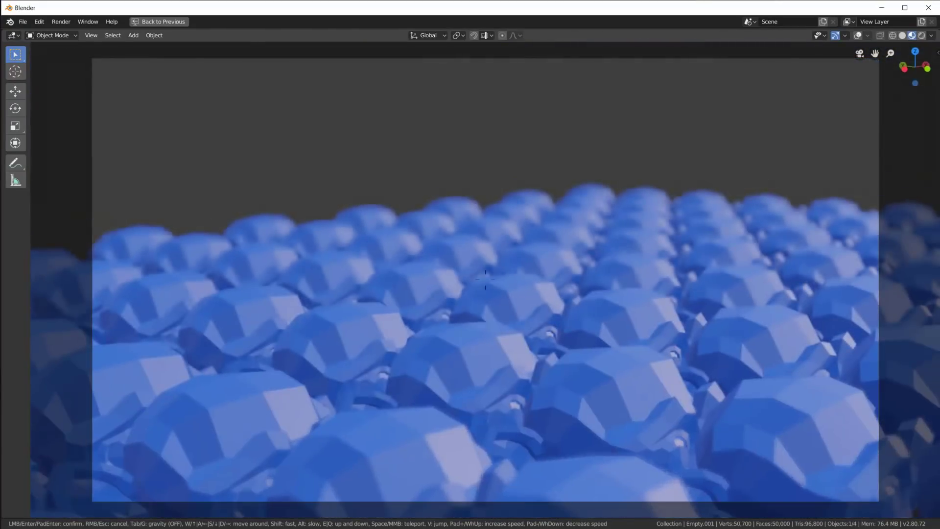
{"action": "key", "text": "w"}
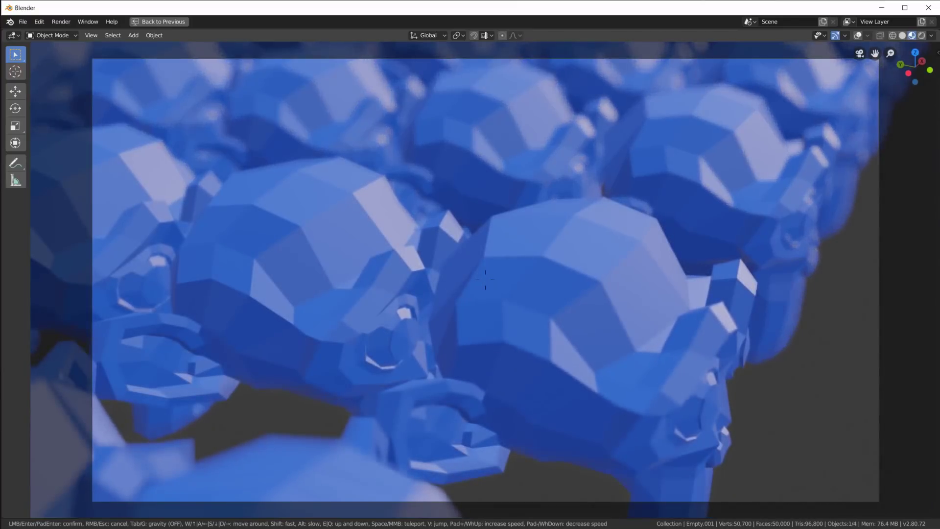
{"action": "key", "text": "s"}
{"action": "key", "text": "w"}
{"action": "key", "text": "s"}
{"action": "key", "text": "w"}
{"action": "right_click", "coordinate": [484, 280]}
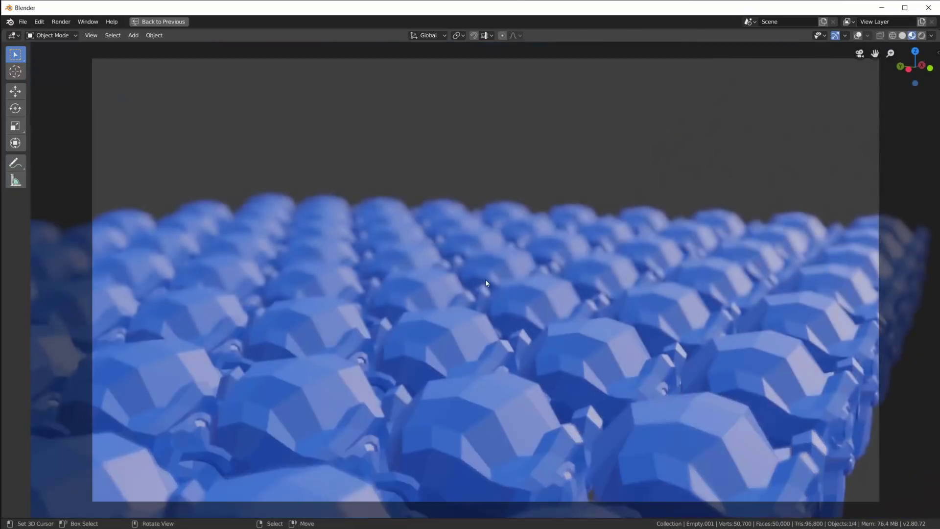
{"action": "key", "text": "ctrl+space"}
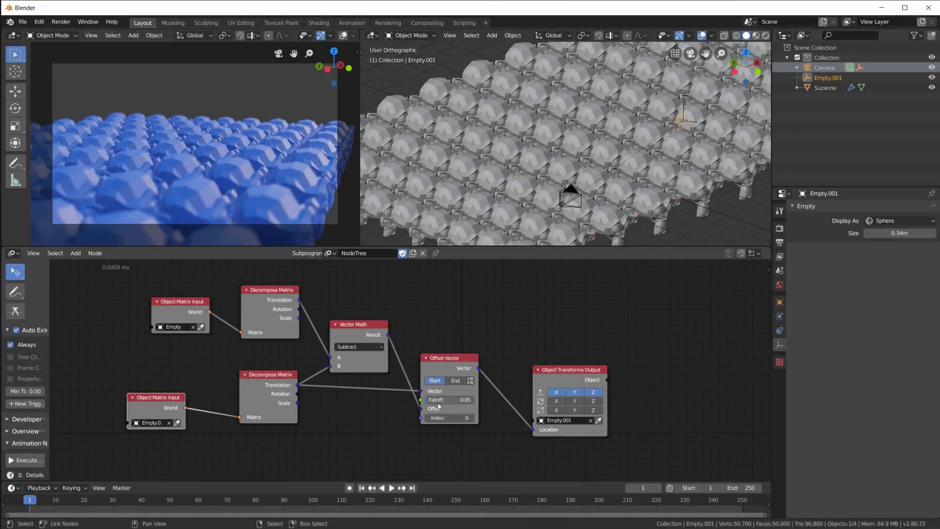
Test the 0.05 falloff autofocus in walk navigation by aiming the camera alternately at nearby heads, the distant rows and the empty background.
{"action": "scroll", "coordinate": [439, 406], "scroll_direction": "up", "scroll_amount": 2}
{"action": "left_click_drag", "start_coordinate": [465, 369], "coordinate": [471, 368]}
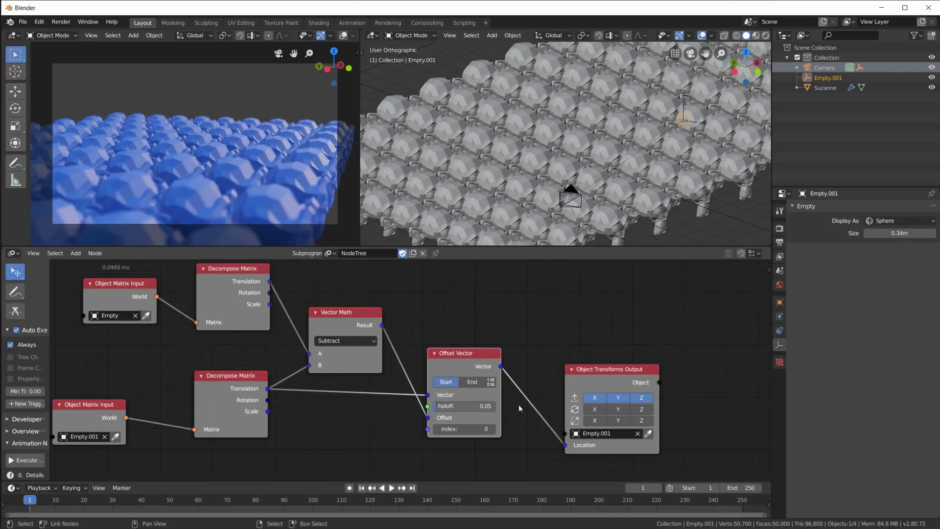
{"action": "middle_click_drag", "start_coordinate": [658, 188], "coordinate": [646, 131]}
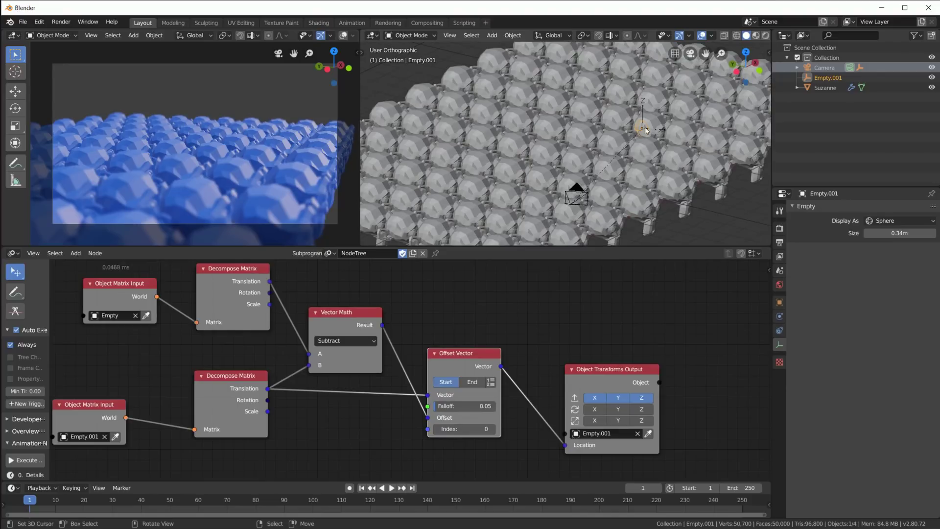
{"action": "key", "text": "q"}
{"action": "left_click", "coordinate": [209, 166]}
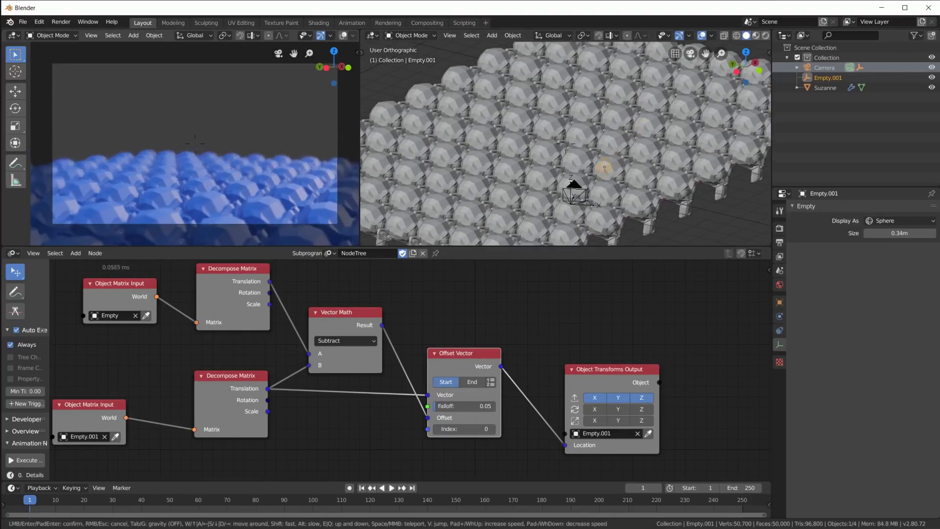
{"action": "key", "text": "w"}
{"action": "key", "text": "w"}
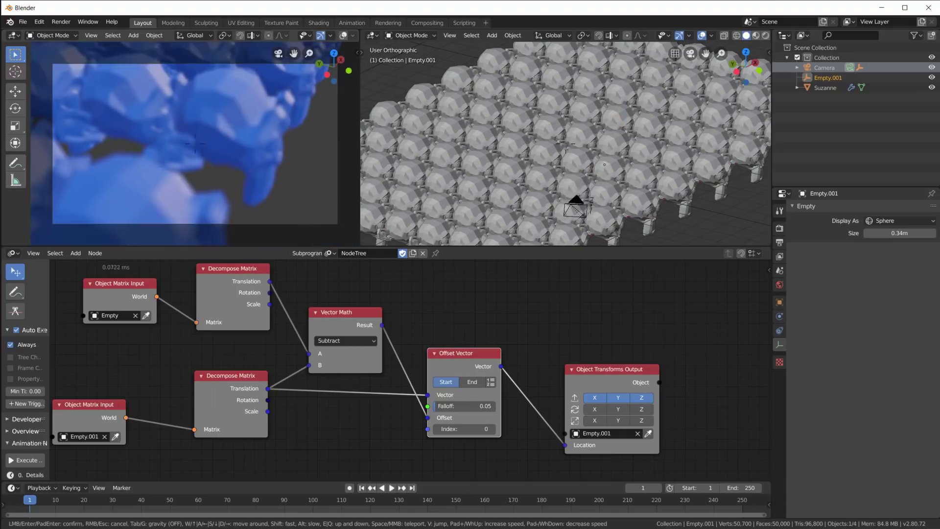
{"action": "key", "text": "s"}
{"action": "key", "text": "s"}
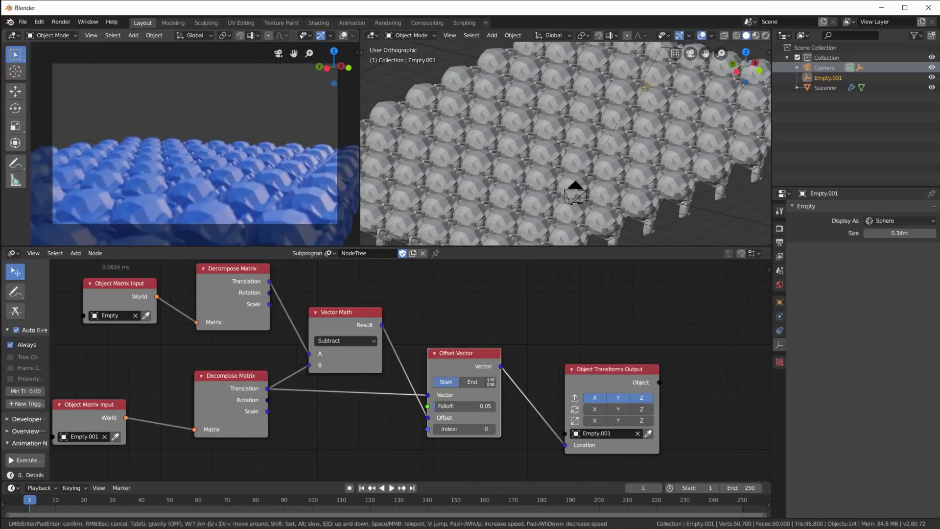
{"action": "key", "text": "w"}
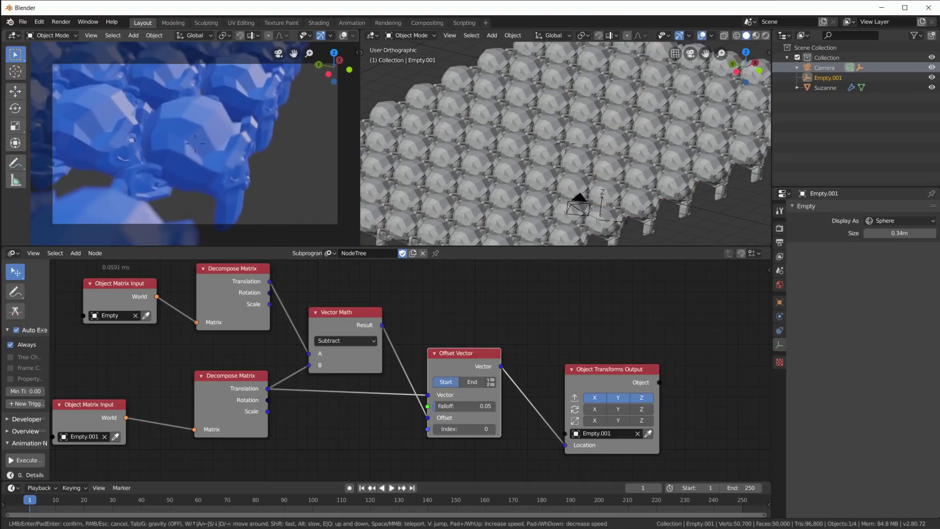
{"action": "key", "text": "s"}
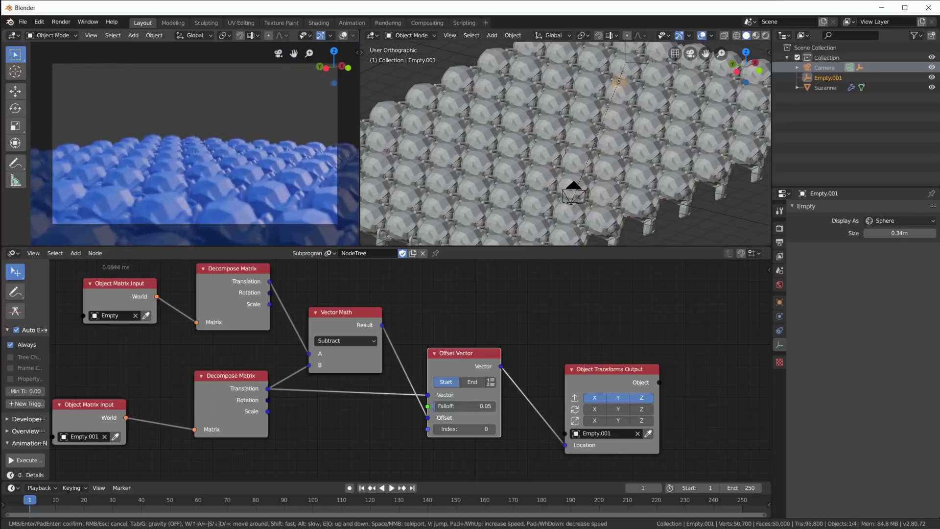
{"action": "key", "text": "w"}
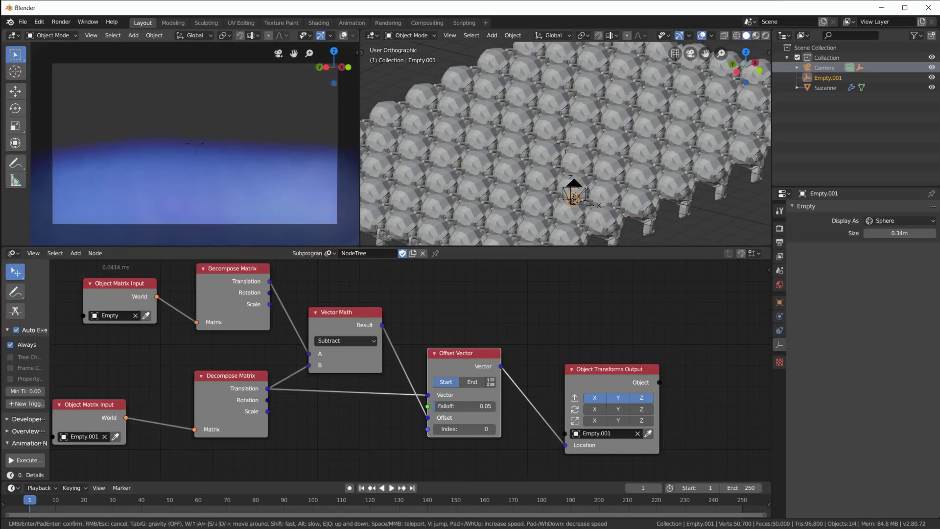
{"action": "key", "text": "w"}
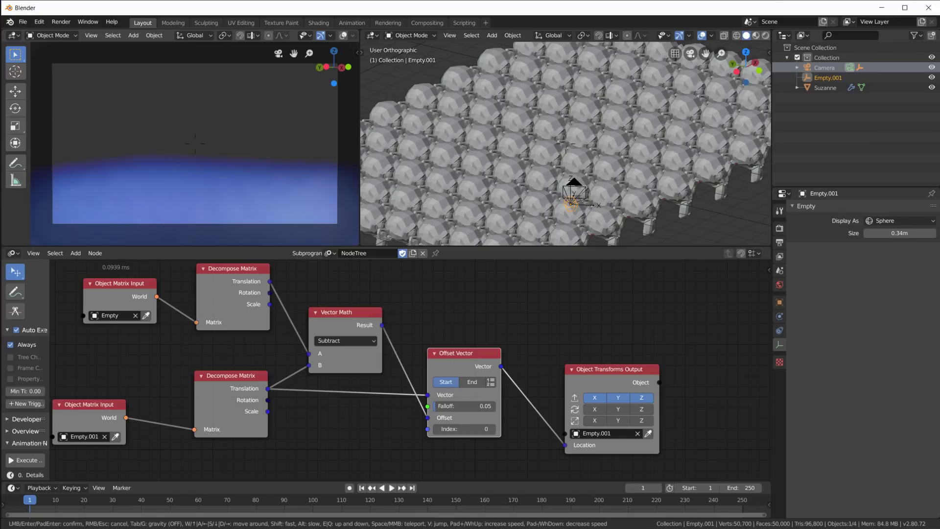
{"action": "key", "text": "s"}
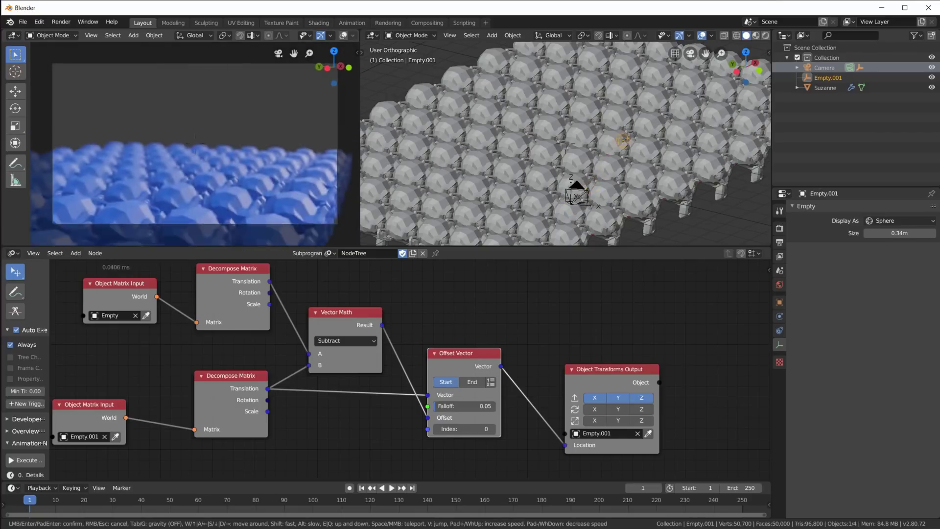
Sweep the camera along the side edge of the grid and back to close heads, leaving it aimed across the rows of heads.
{"action": "key", "text": "w"}
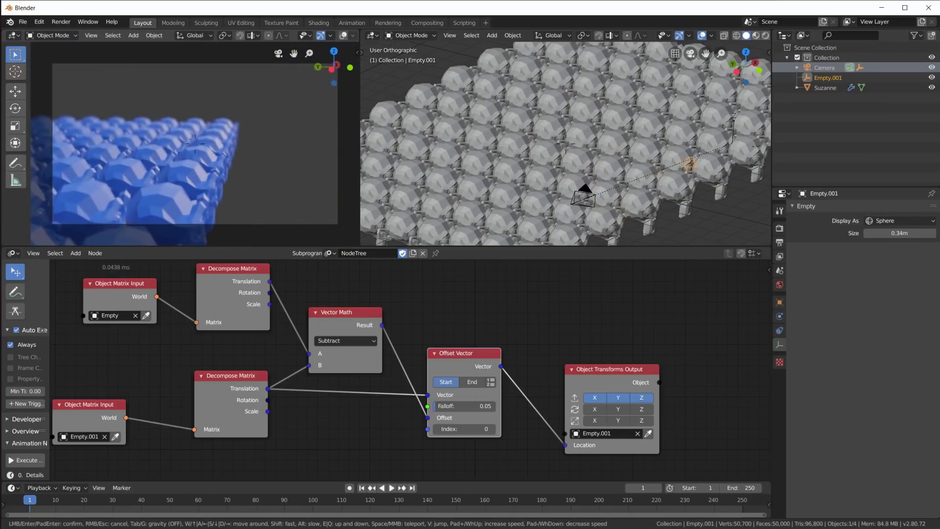
{"action": "key", "text": "d"}
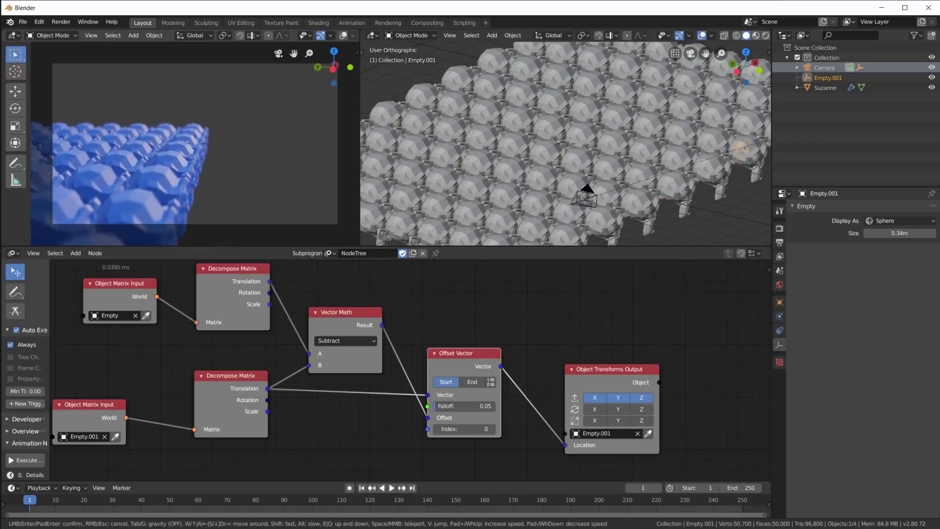
{"action": "key", "text": "w"}
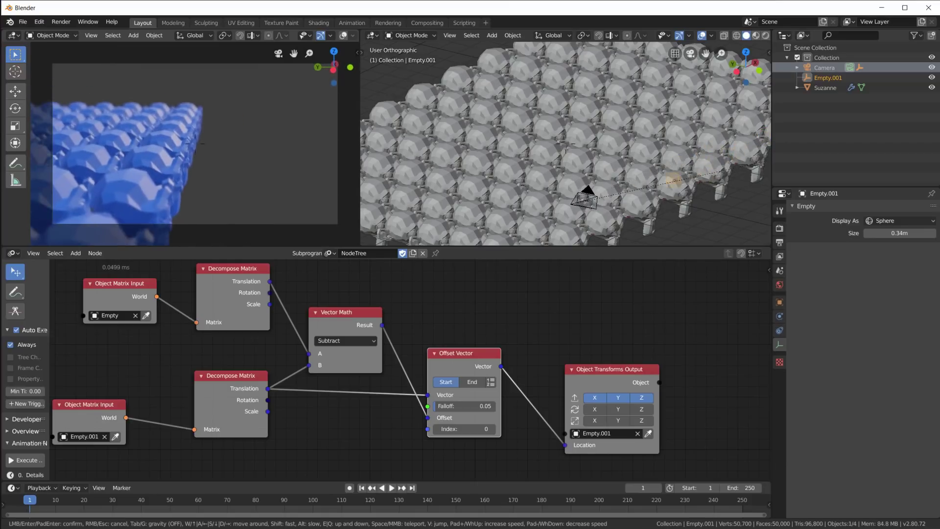
{"action": "key", "text": "w"}
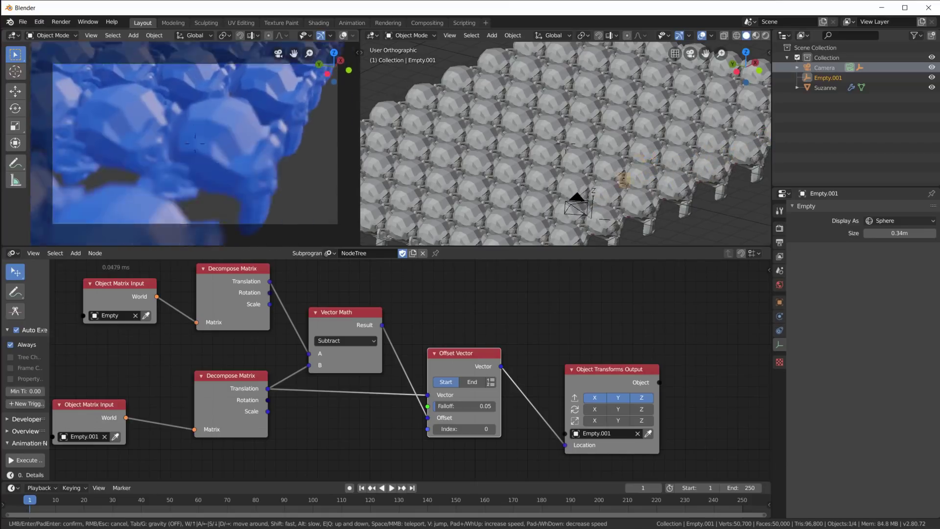
{"action": "key", "text": "w"}
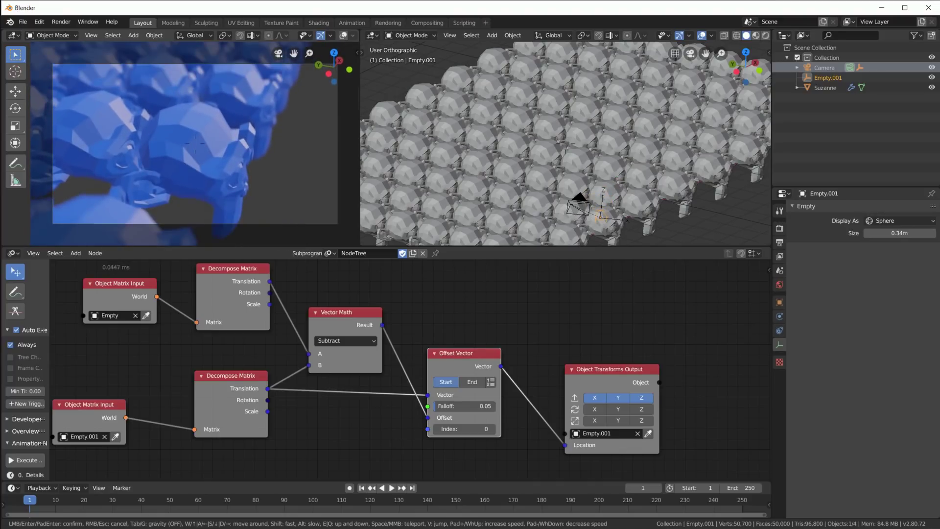
{"action": "key", "text": "s"}
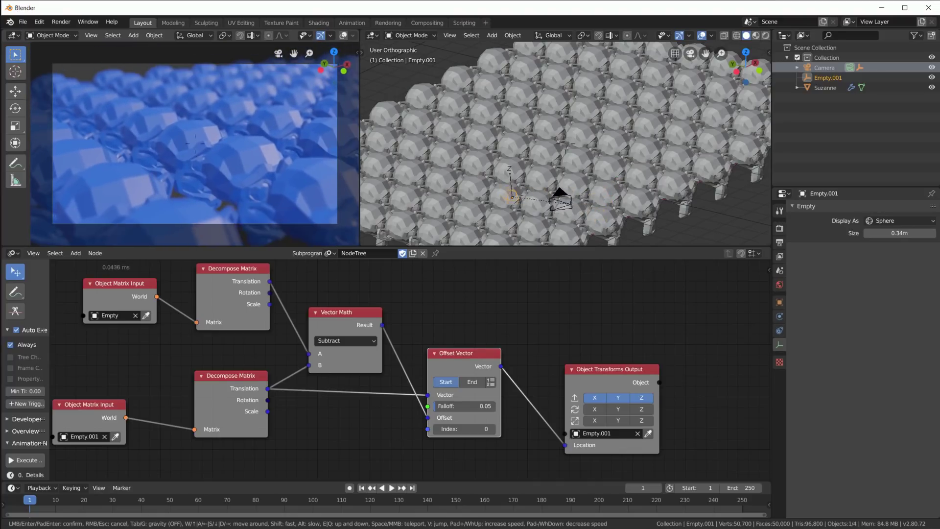
{"action": "left_click", "coordinate": [196, 146]}
Select the arrows empty in front of the camera and show its Shrinkwrap constraint settings targeting Suzanne.
{"action": "scroll", "coordinate": [580, 153], "scroll_direction": "down", "scroll_amount": 3}
{"action": "scroll", "coordinate": [580, 161], "scroll_direction": "up", "scroll_amount": 3}
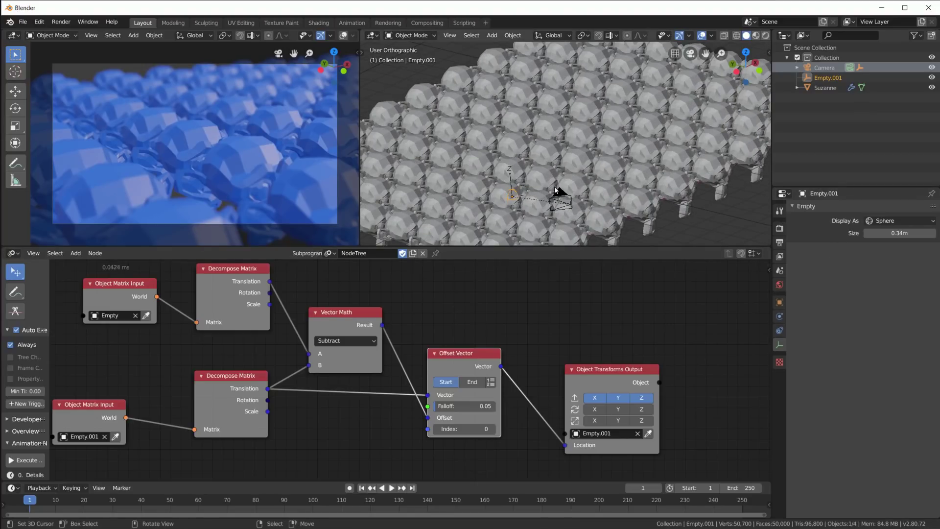
{"action": "scroll", "coordinate": [560, 191], "scroll_direction": "up", "scroll_amount": 2}
{"action": "left_click", "coordinate": [488, 218]}
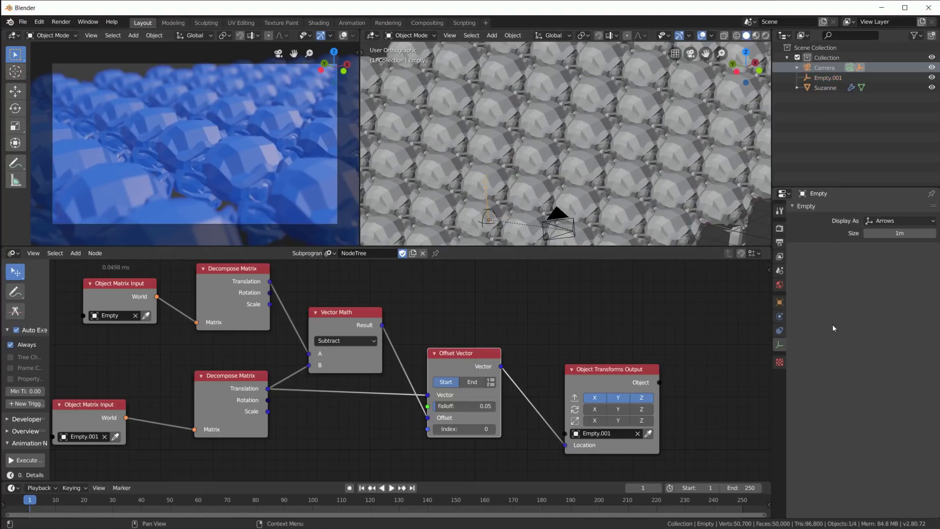
{"action": "left_click", "coordinate": [780, 331]}
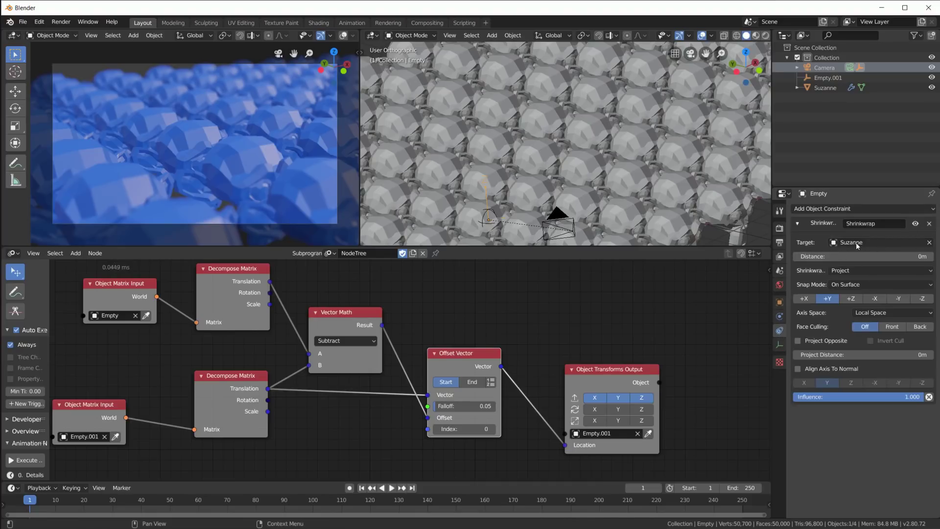
Select the camera above the grid of monkey heads in the 3D viewport.
{"action": "scroll", "coordinate": [568, 162], "scroll_direction": "down", "scroll_amount": 6}
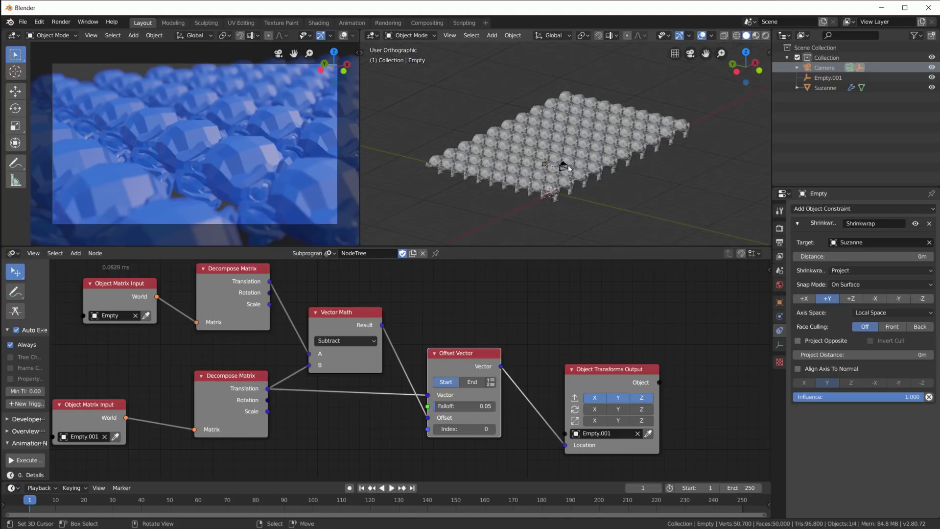
{"action": "scroll", "coordinate": [568, 168], "scroll_direction": "up", "scroll_amount": 3}
{"action": "mouse_move", "coordinate": [710, 178]}
{"action": "middle_mouse_down"}
{"action": "mouse_move", "coordinate": [663, 172]}
{"action": "mouse_move", "coordinate": [696, 166]}
{"action": "middle_mouse_up"}
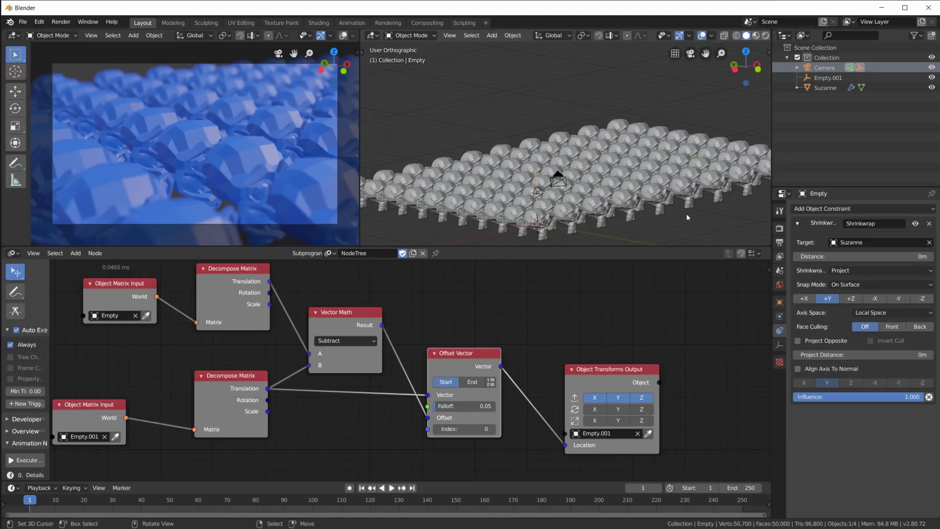
{"action": "middle_click_drag", "start_coordinate": [522, 332], "coordinate": [579, 346]}
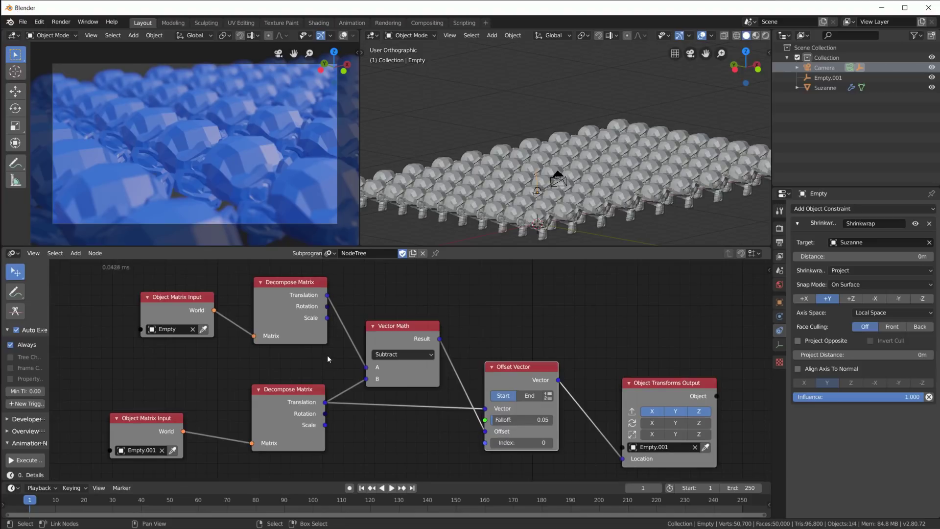
{"action": "left_click", "coordinate": [562, 181]}
{"action": "middle_click_drag", "start_coordinate": [563, 181], "coordinate": [569, 162]}
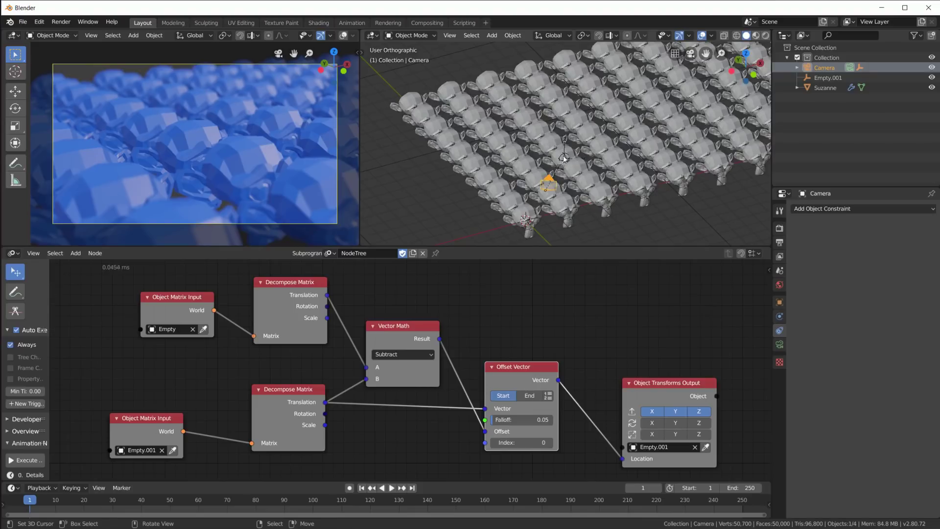